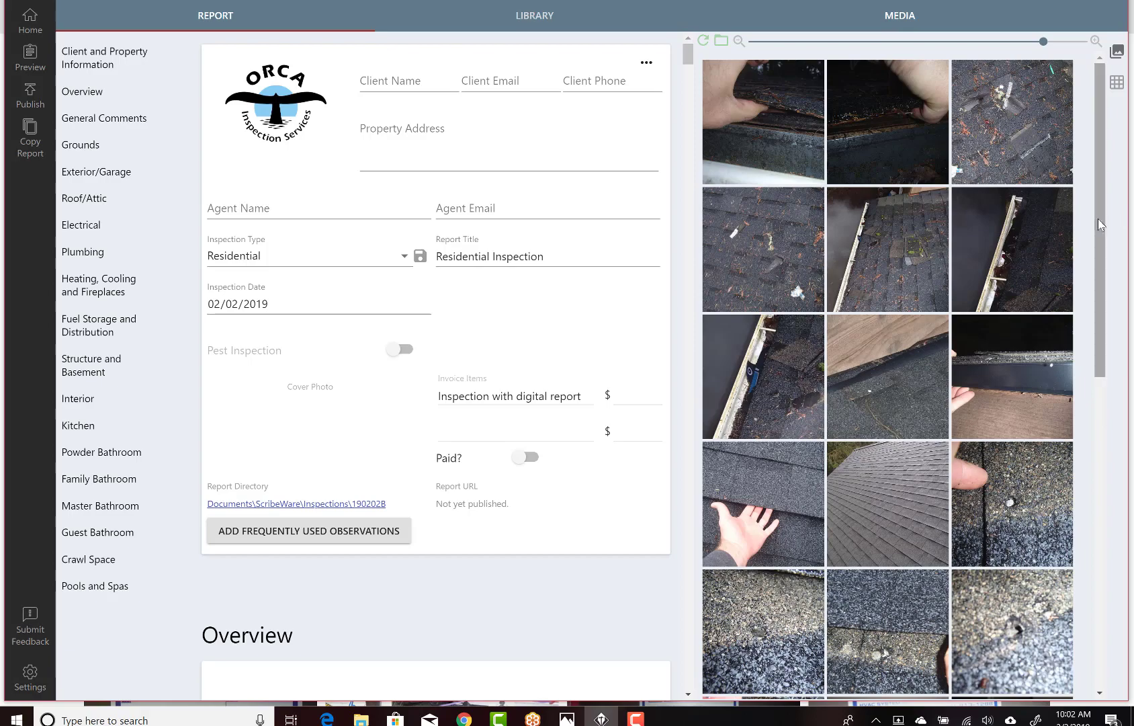
- Set the report's inspection type to Itemized Re-Inspect
left_click_drag(1100, 275, 1099, 598)
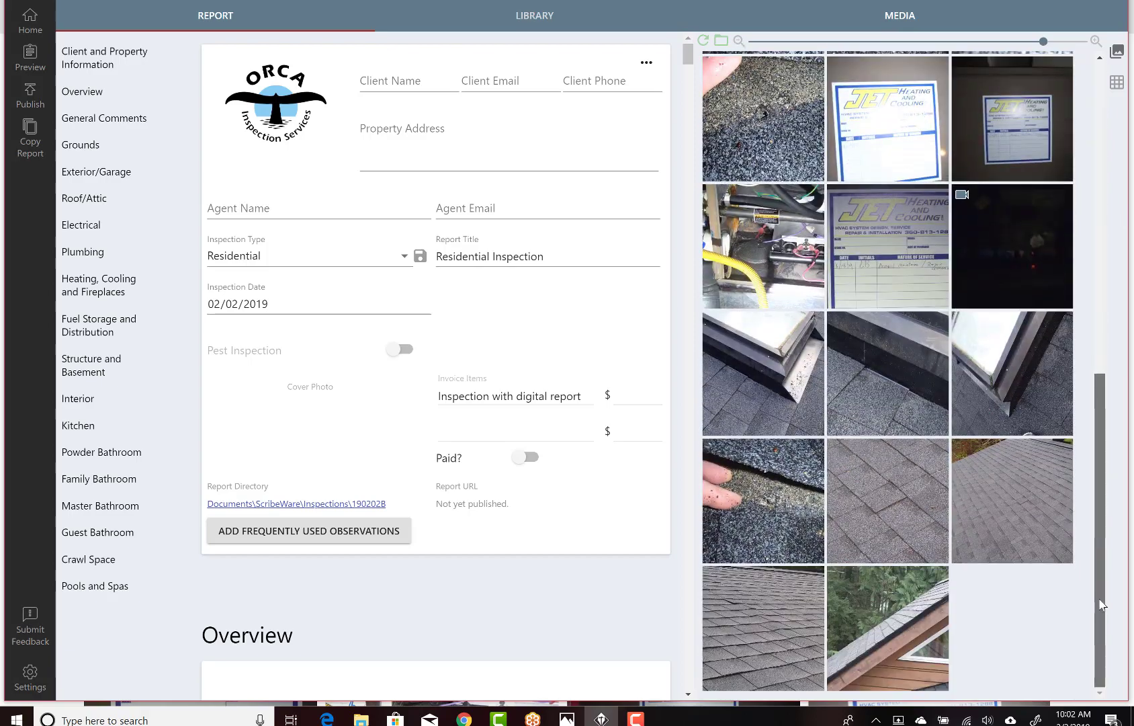
left_click_drag(1091, 474, 1078, 188)
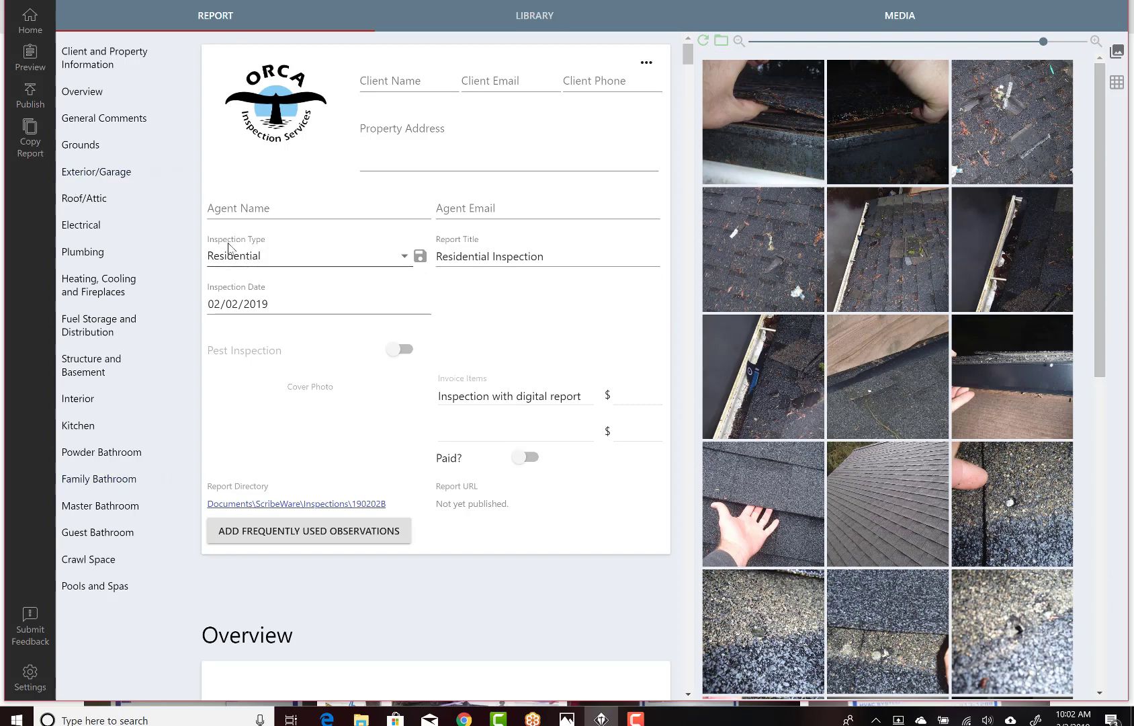
left_click(403, 263)
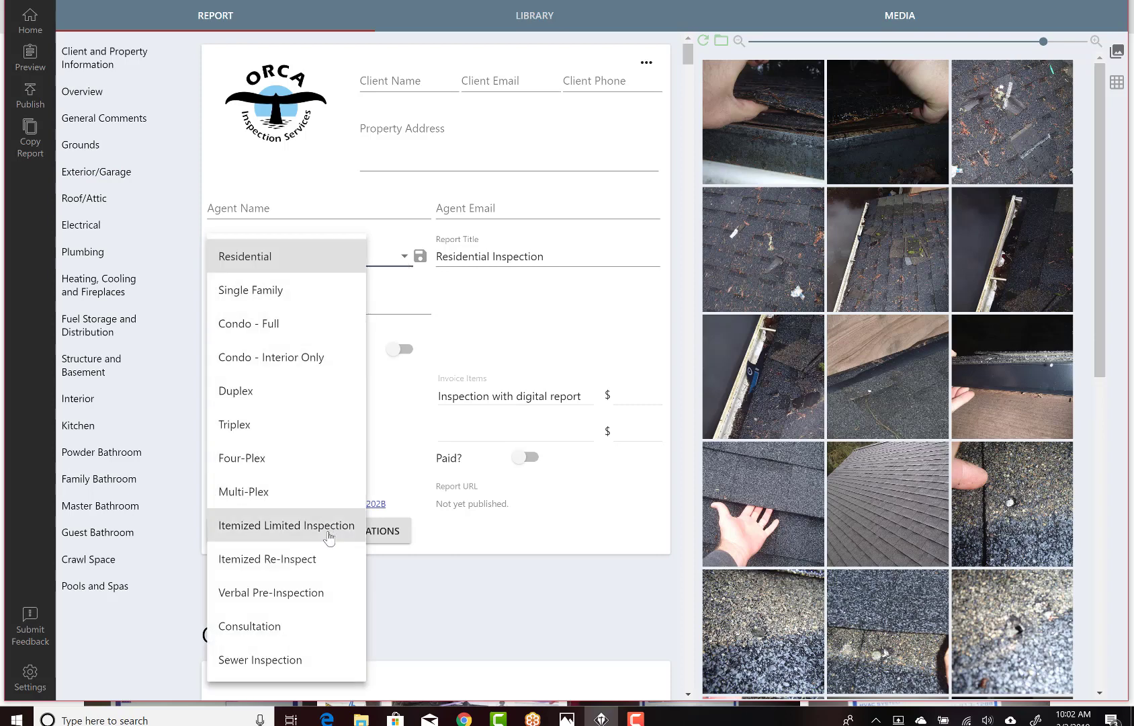
left_click(305, 566)
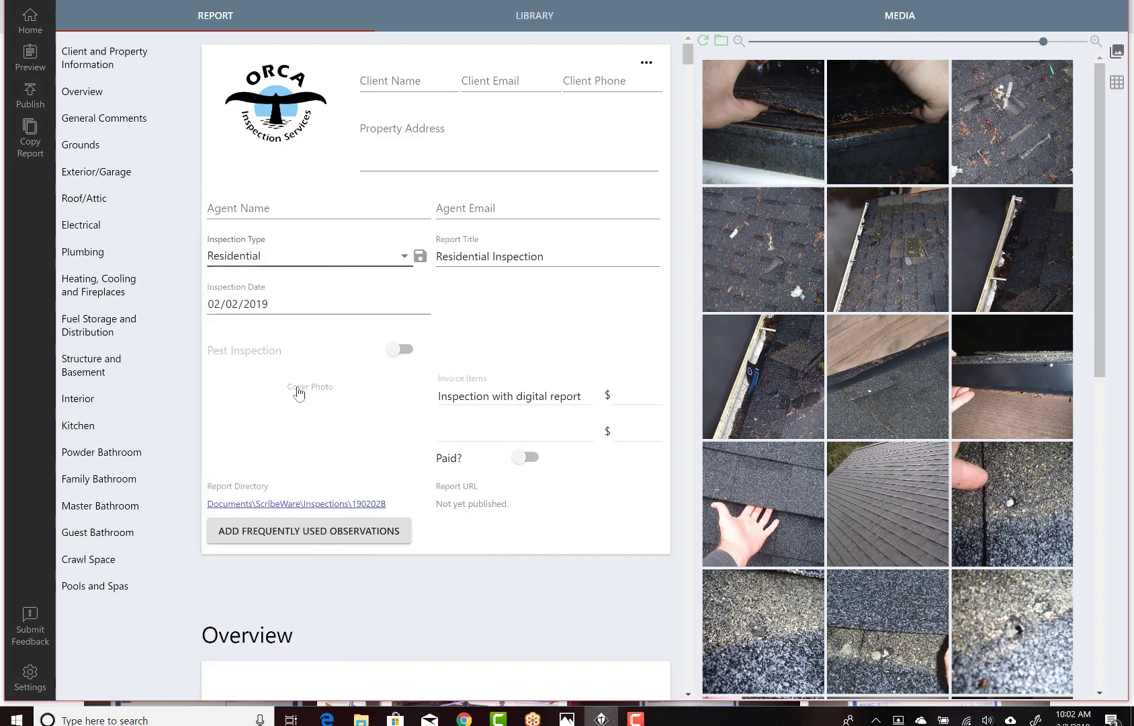
- Begin the Overview with "The scope of this re-inspection is to look at the new upper roof that was installed and the furnace that has been serviced."
left_click(99, 88)
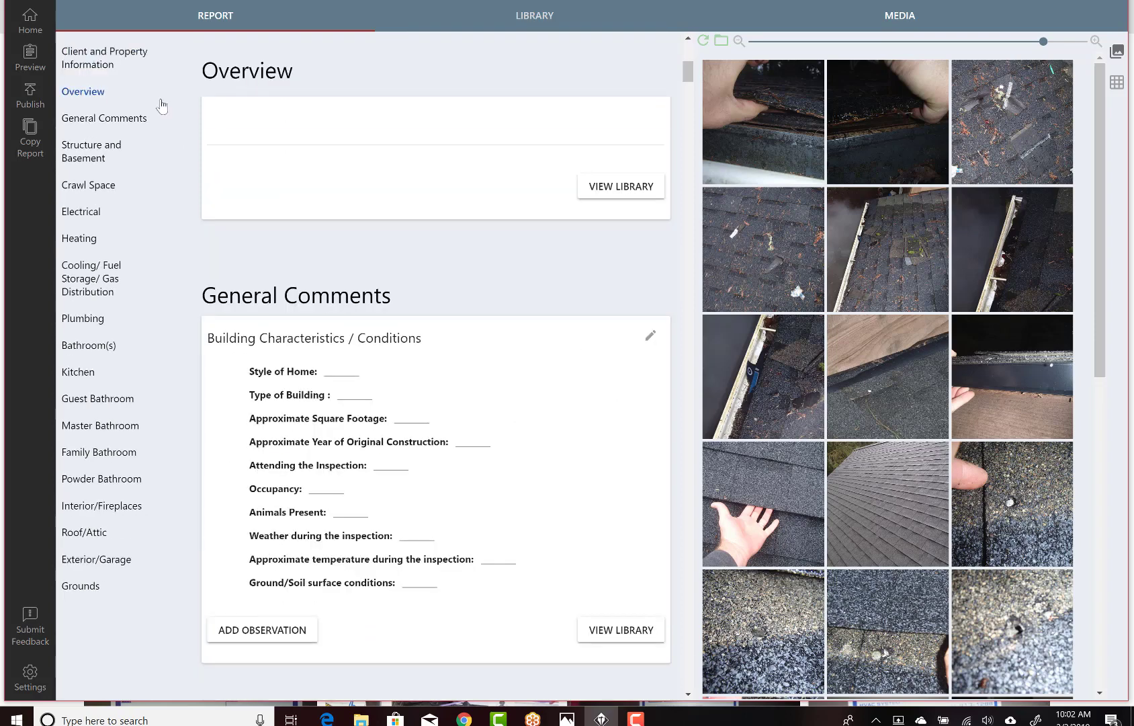
left_click(253, 133)
type("Th")
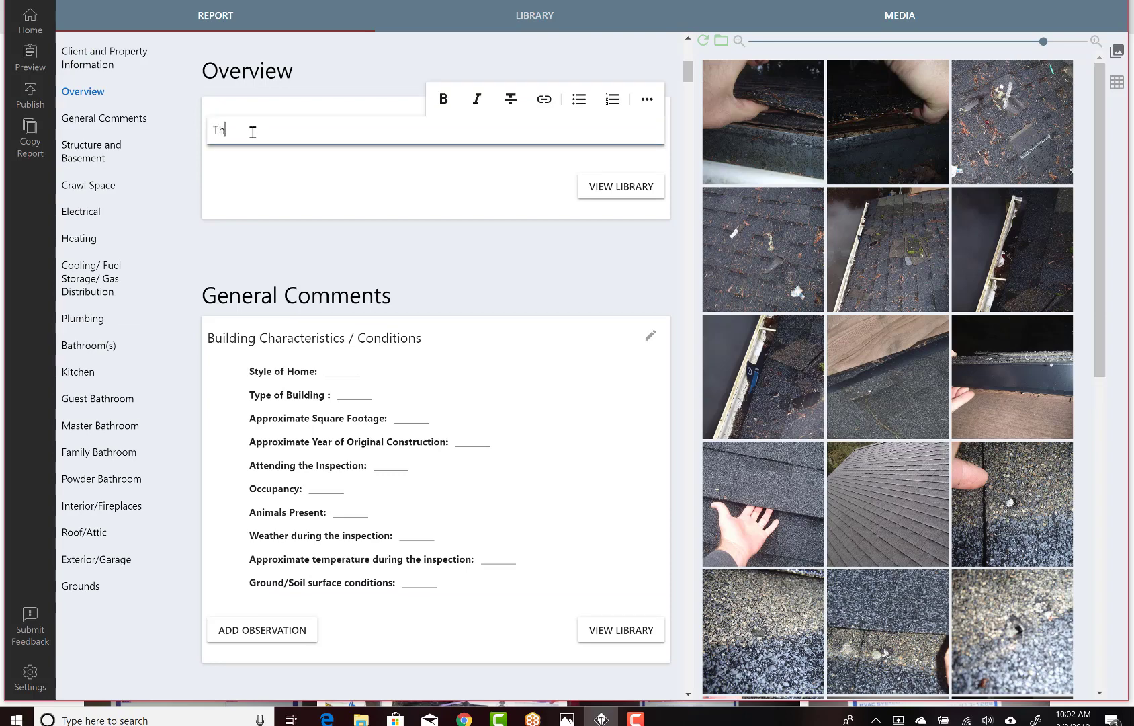
type("e scope of this")
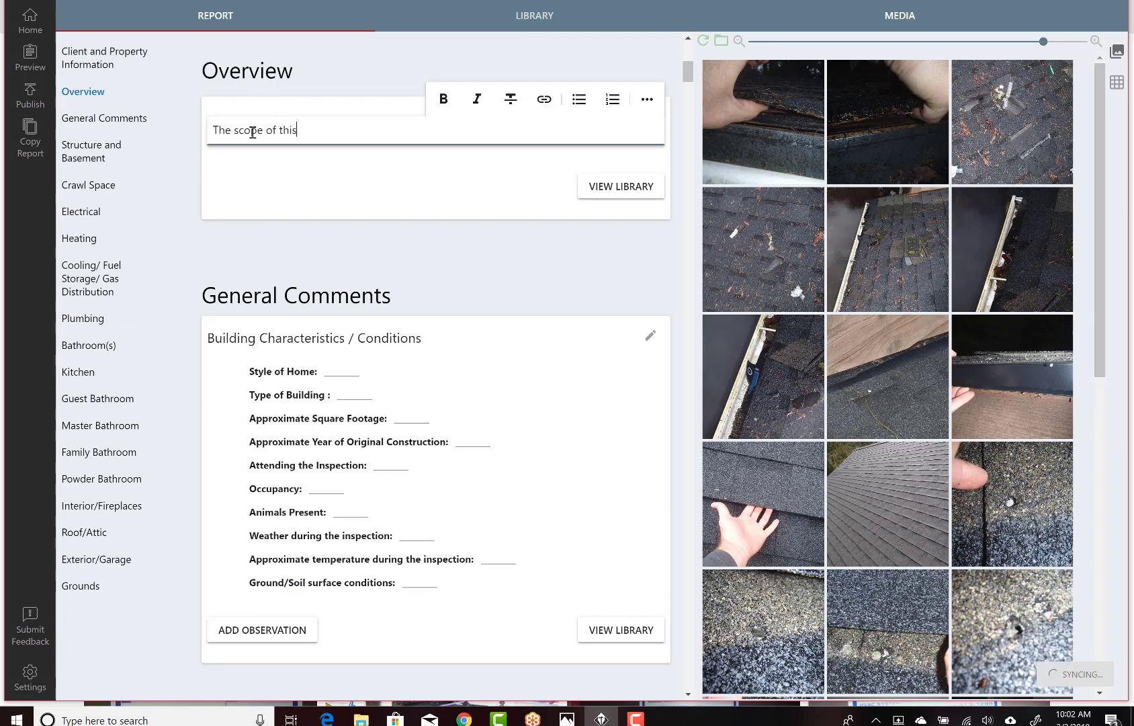
type(" re-inspection")
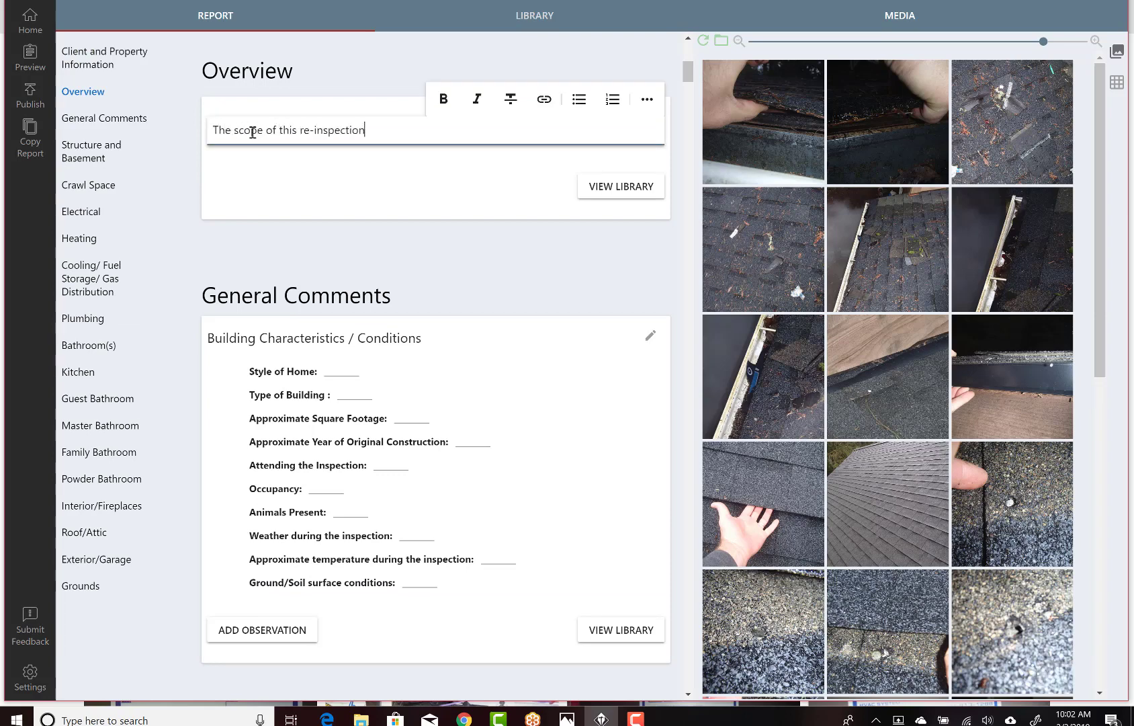
type(" is to look at the new upper roof th")
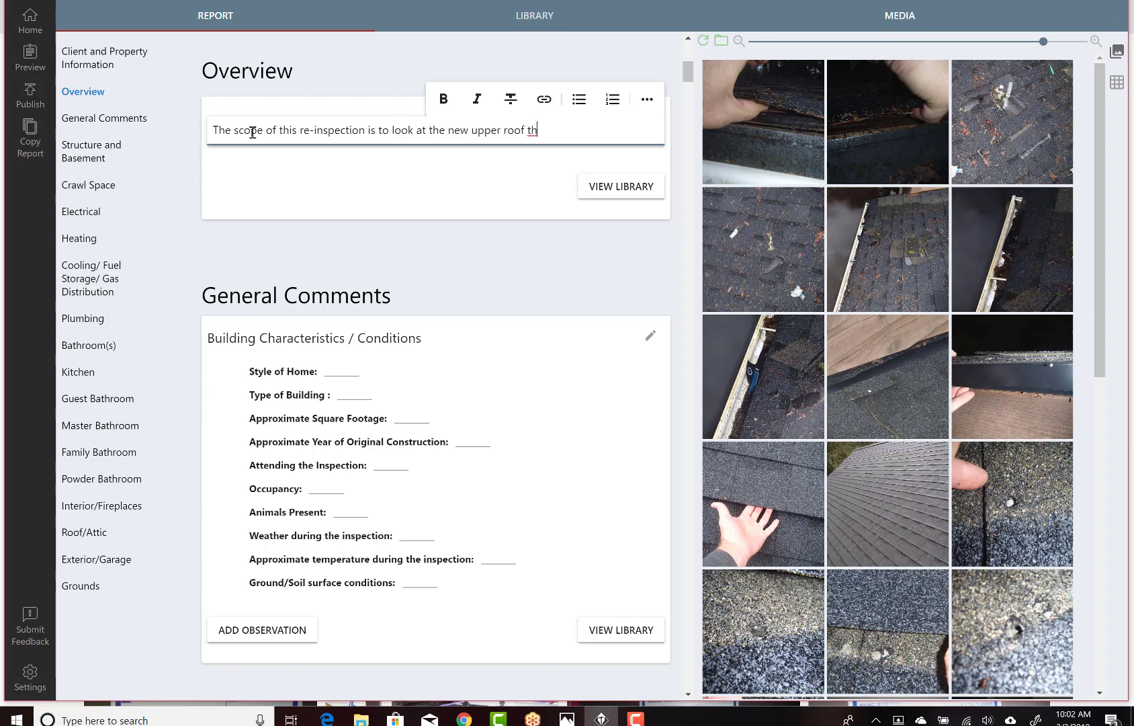
type("at was installed and the furnace")
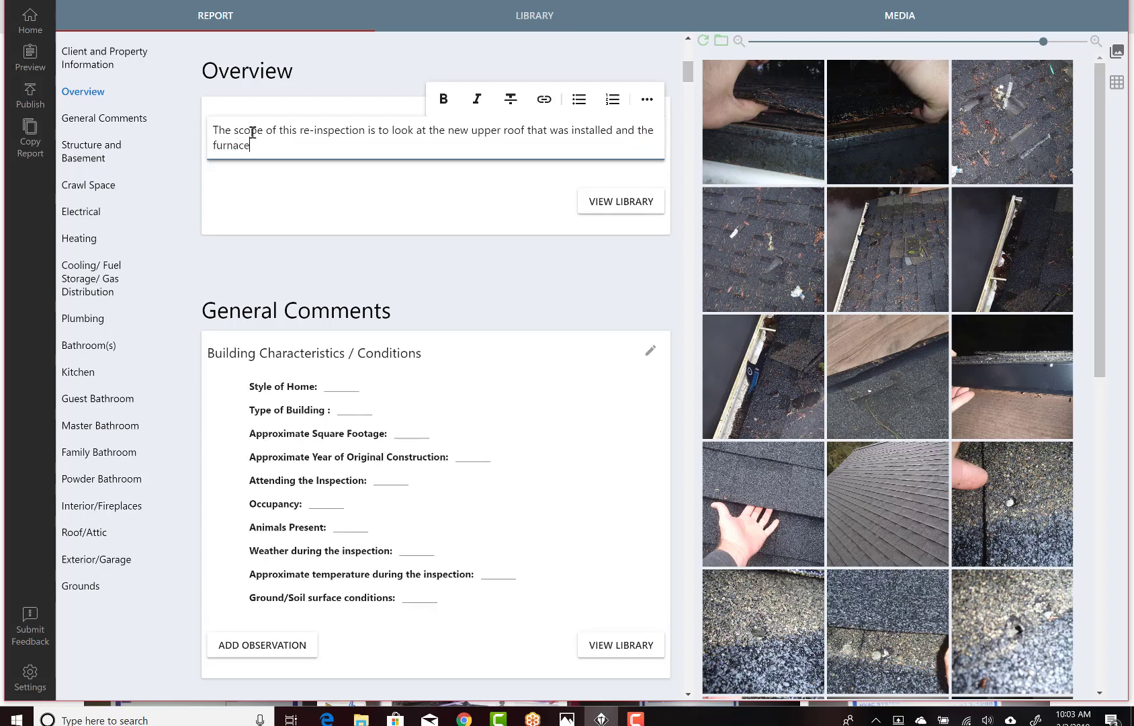
type(" that has been serviced. ")
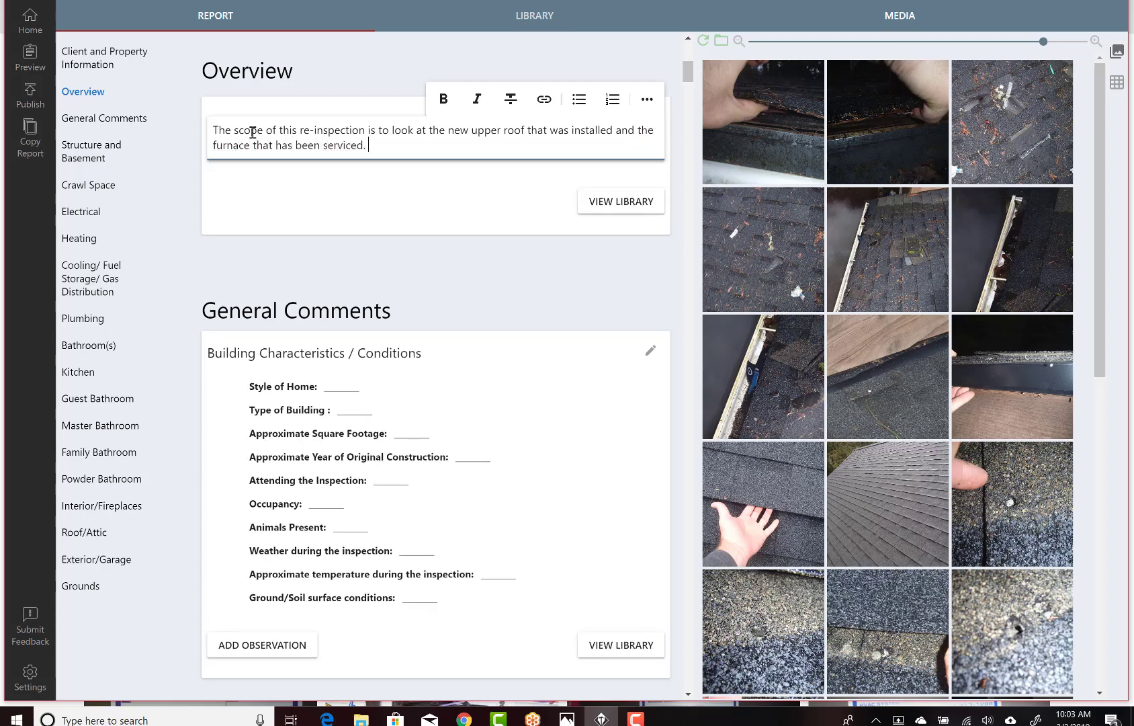
- Add the closing sentence "Please see this report for more details." to the Overview text
type("Please see this report ")
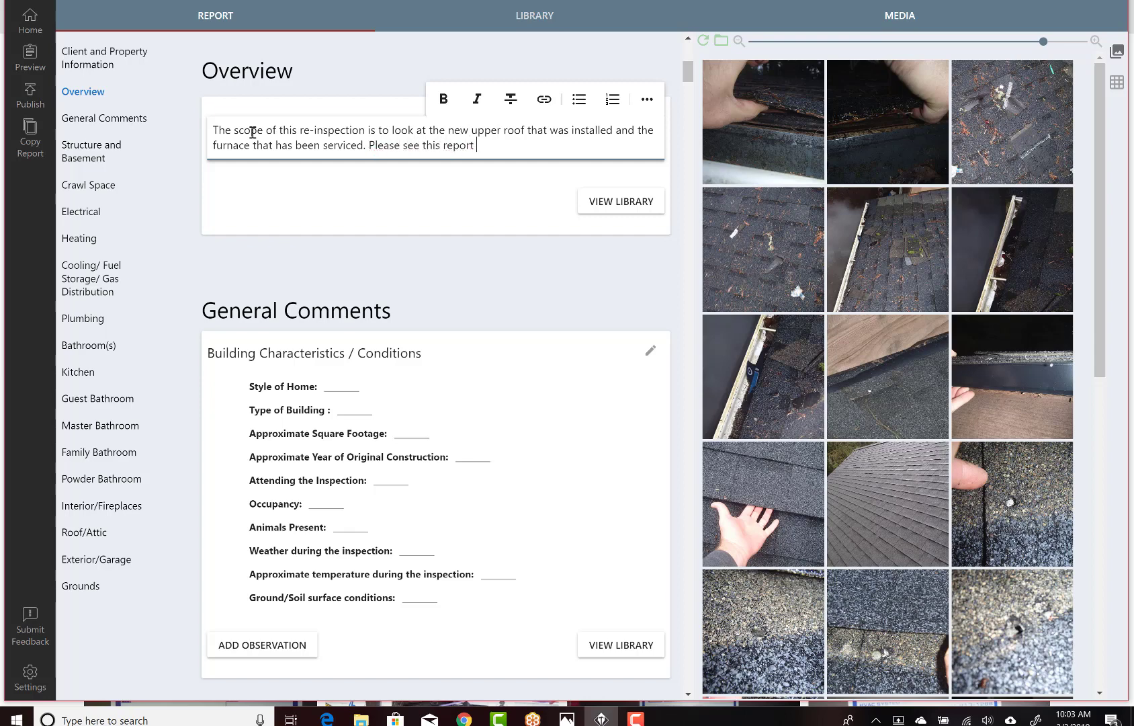
type("for more details.")
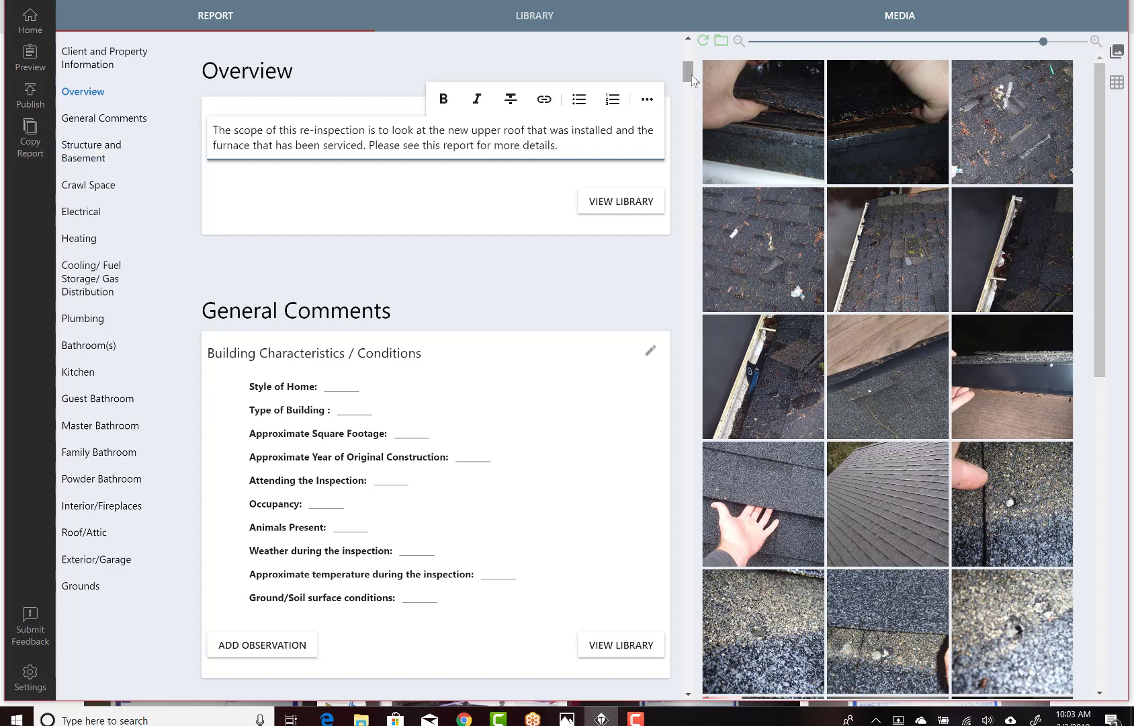
- Fill in Roof Materials under Roof/Attic: Walked on roof, Gable, Architectural grade composition shingle, and "New on upper roof" as the approximate age
scroll(691, 78, "down", 1)
left_click_drag(691, 78, 693, 154)
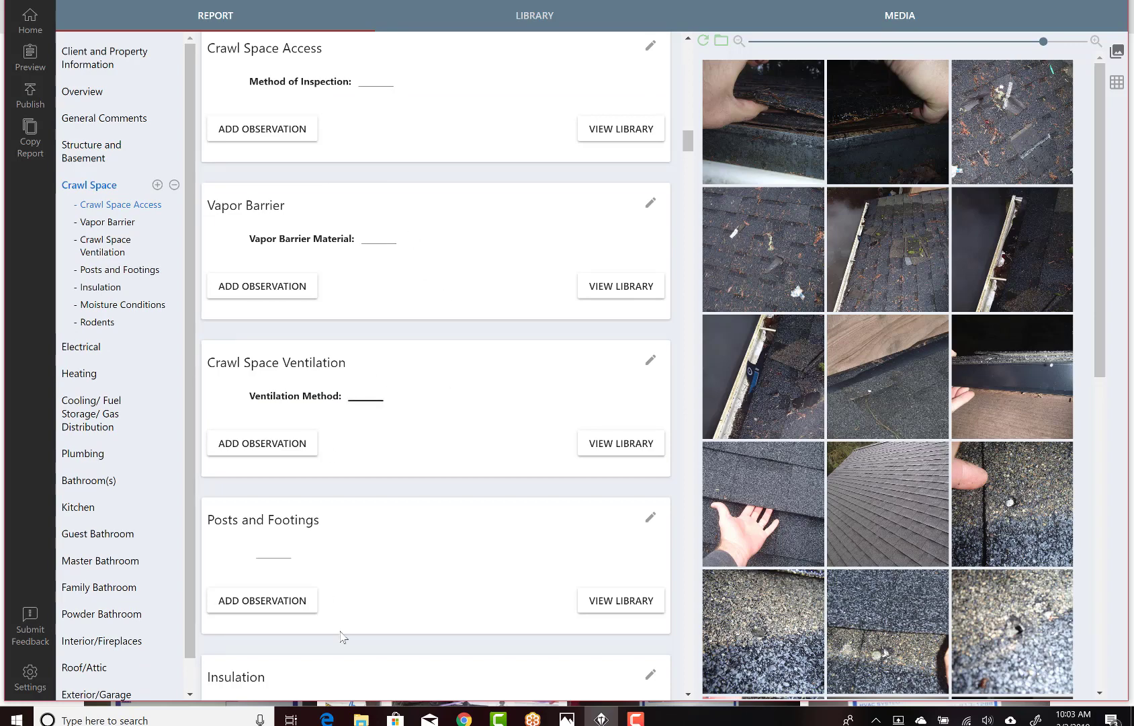
left_click(94, 668)
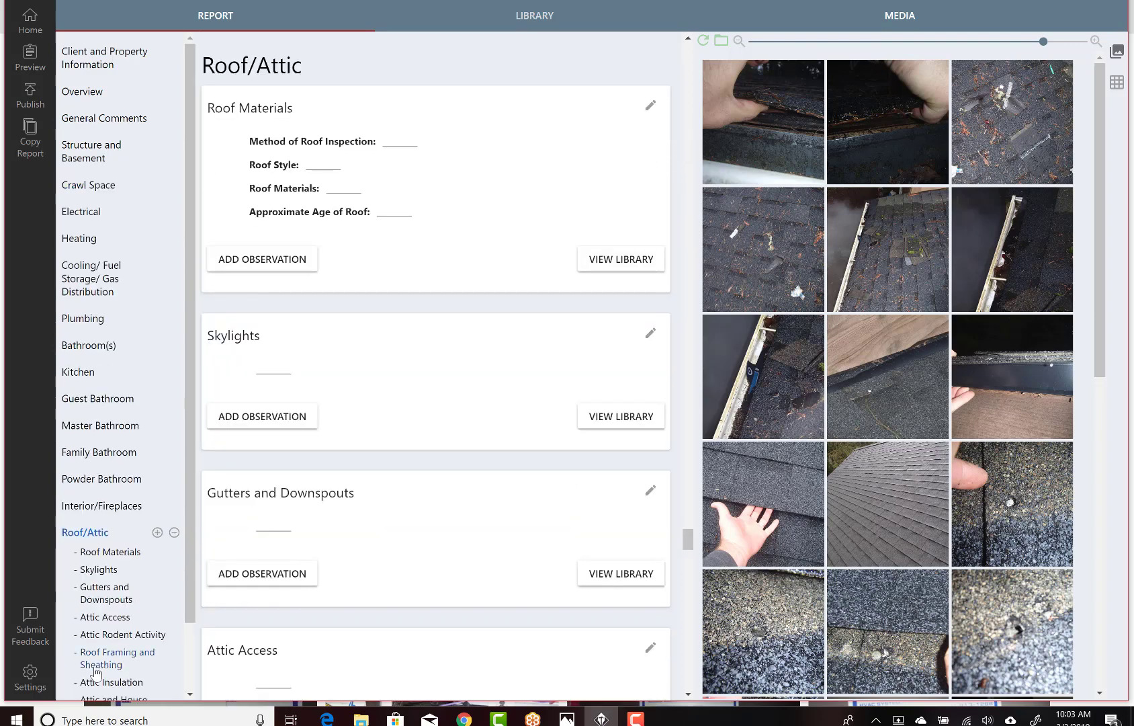
left_click(403, 143)
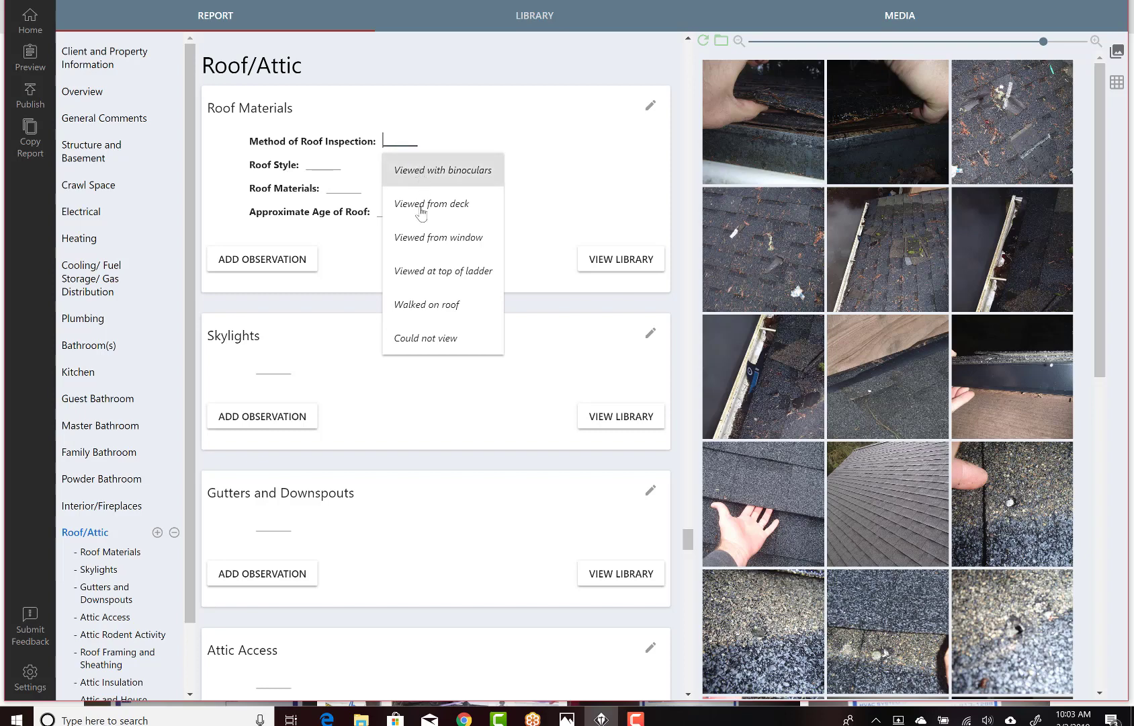
left_click(446, 317)
left_click(322, 165)
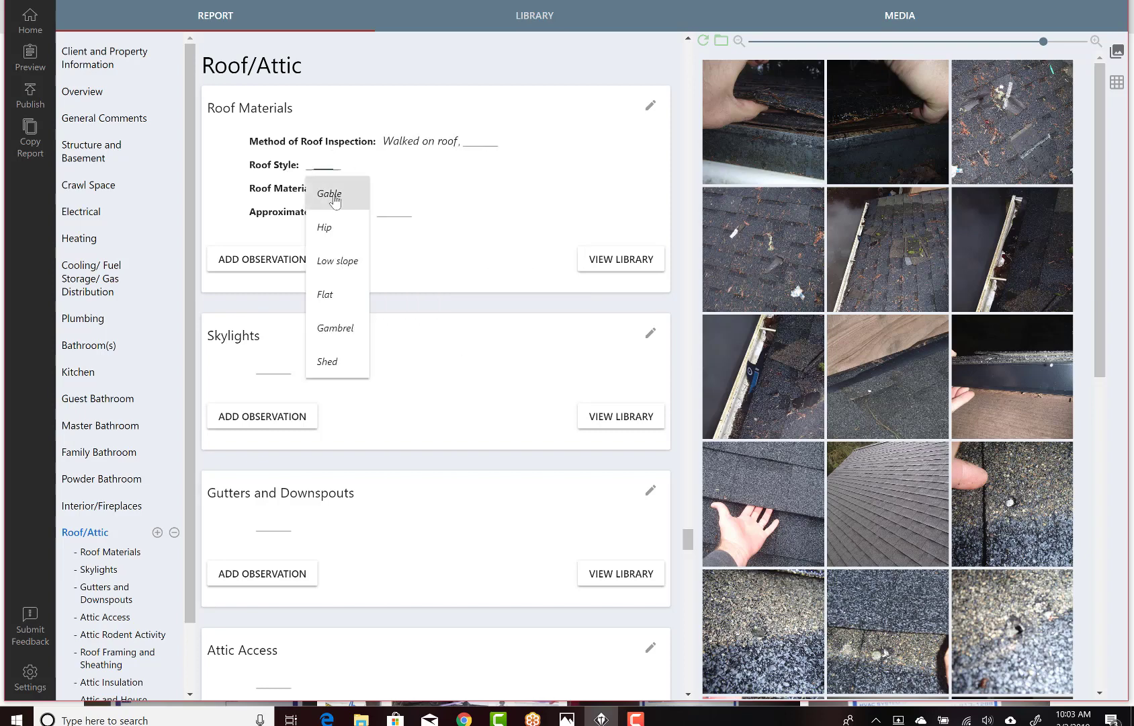
left_click(336, 195)
left_click(340, 191)
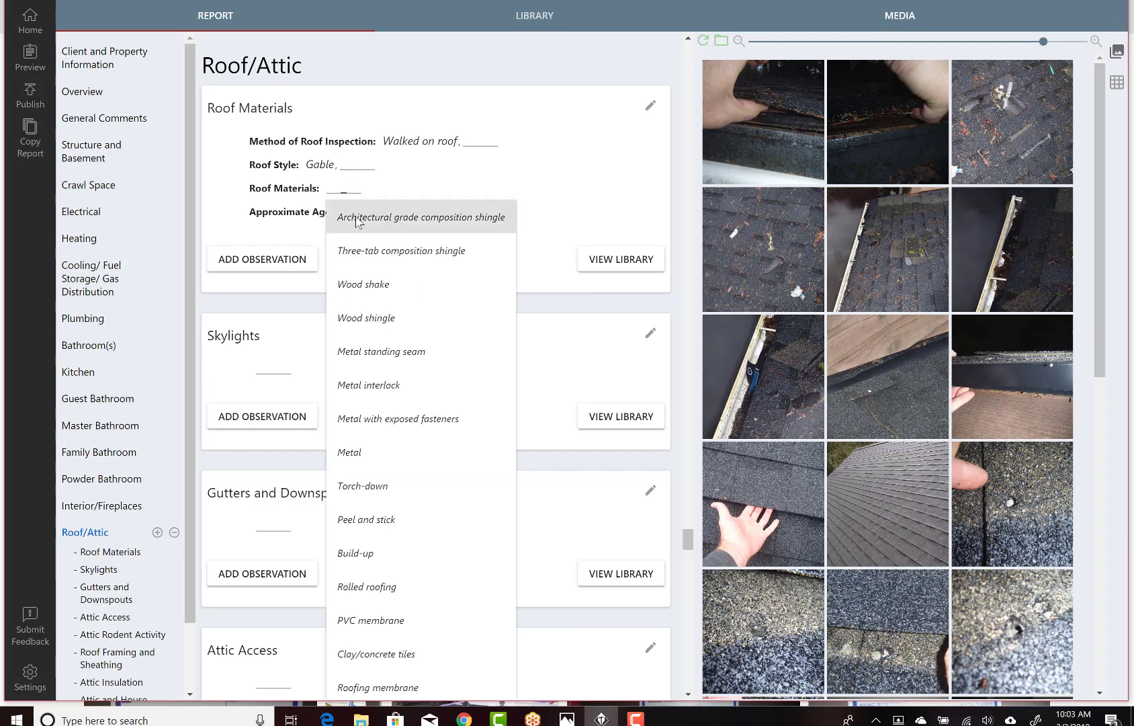
left_click(358, 225)
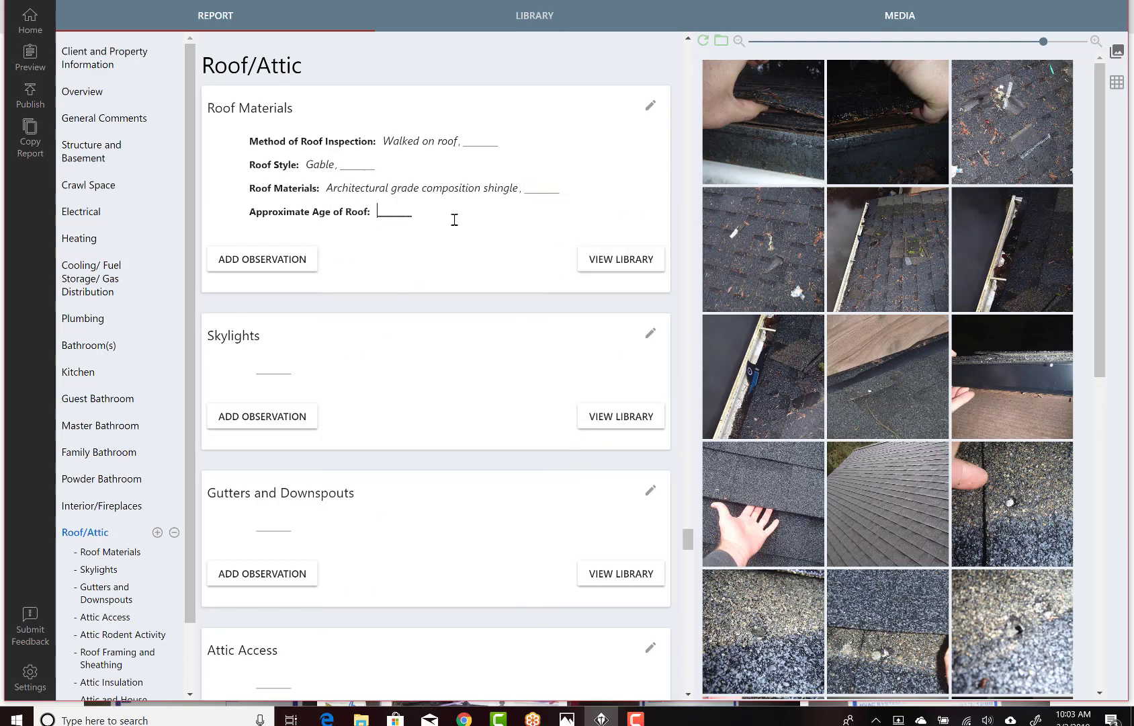
key("Tab")
type("New on upper roof")
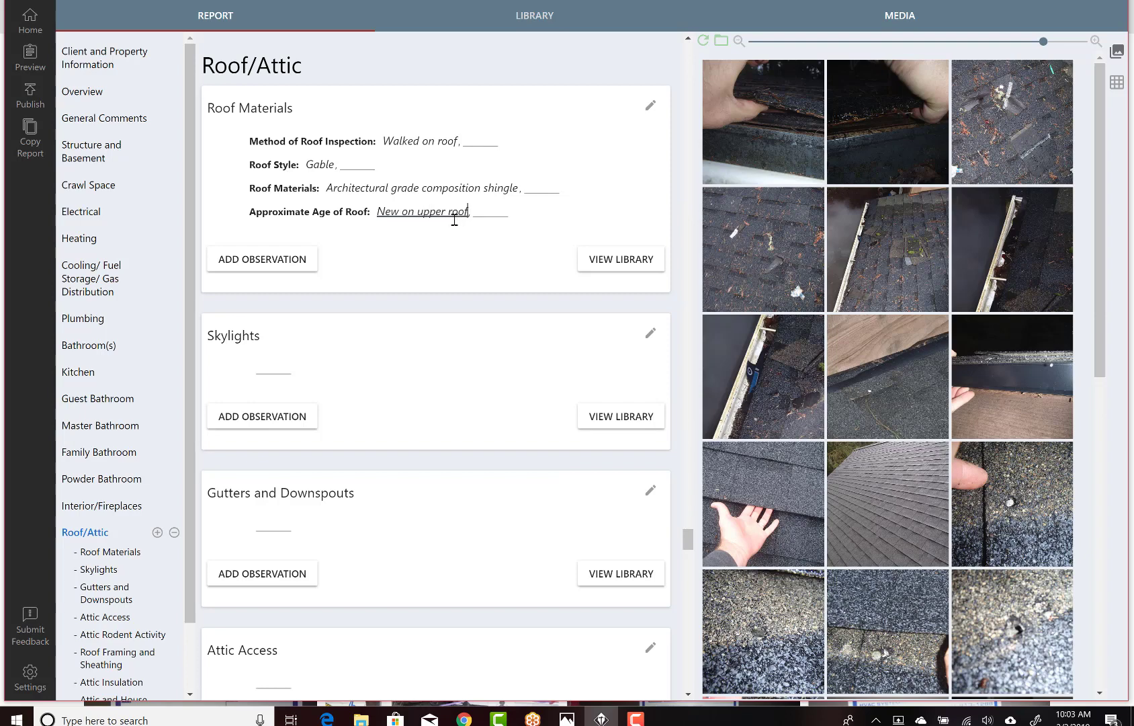
- Add a Repair observation to Roof Materials and attach all roof and skylight photos except the second one, leaving out the furnace and service-label media
left_click(268, 268)
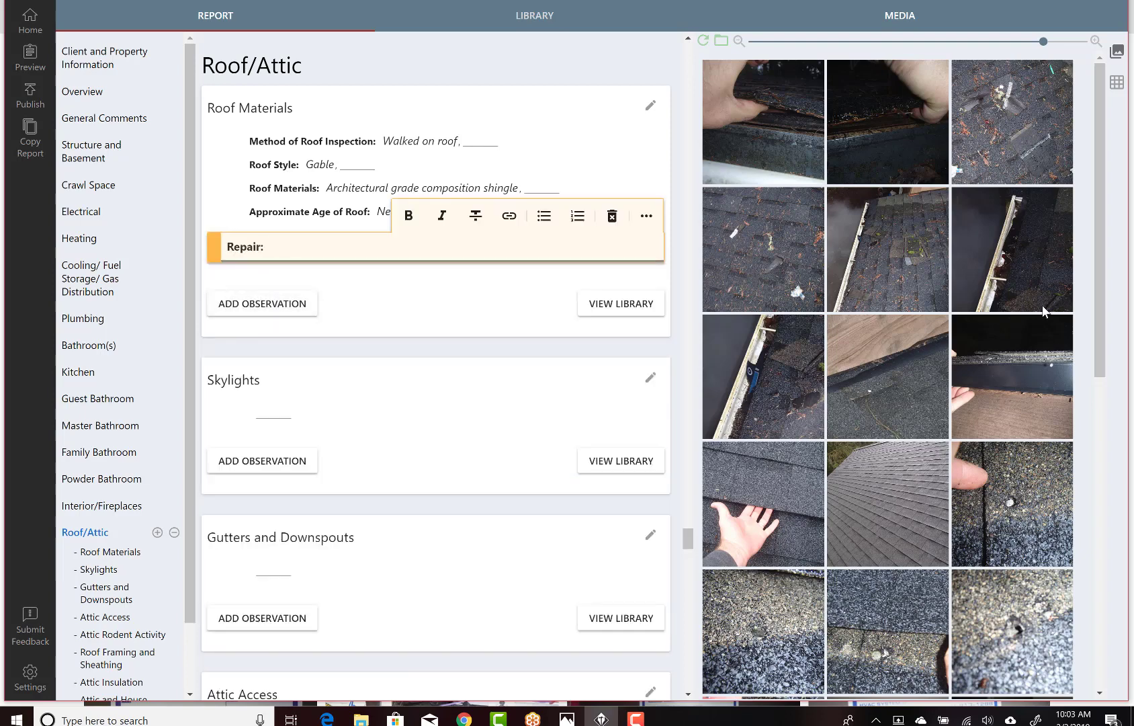
left_click(786, 115)
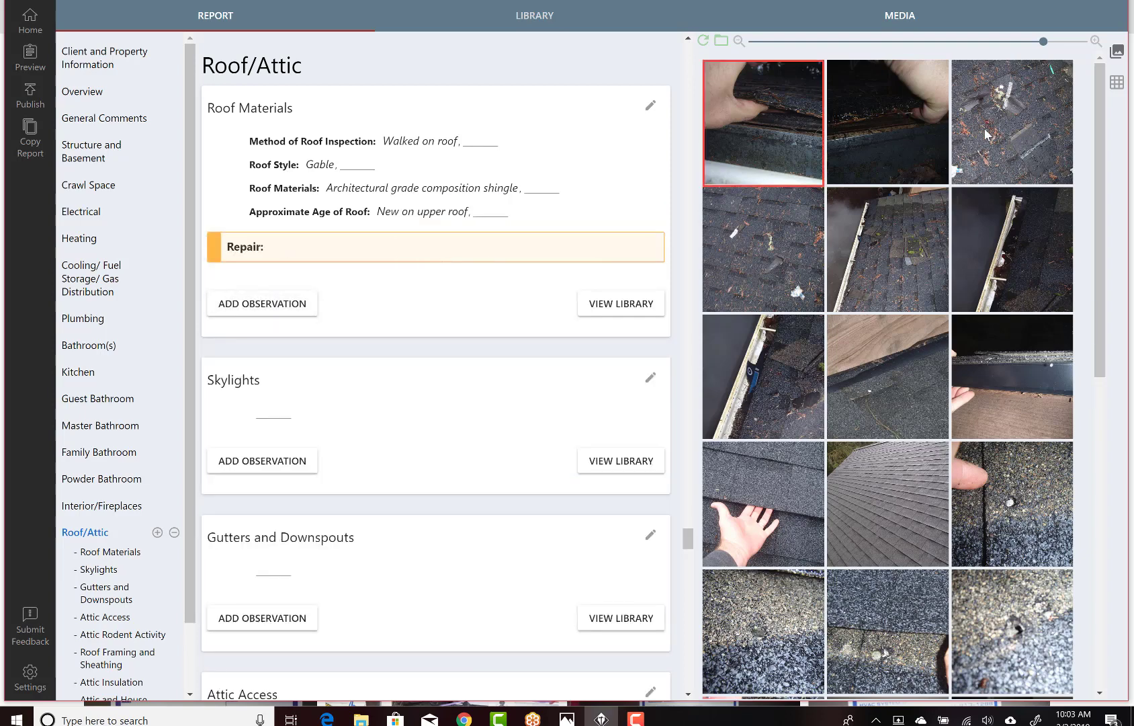
left_click(1013, 131)
left_click(763, 253)
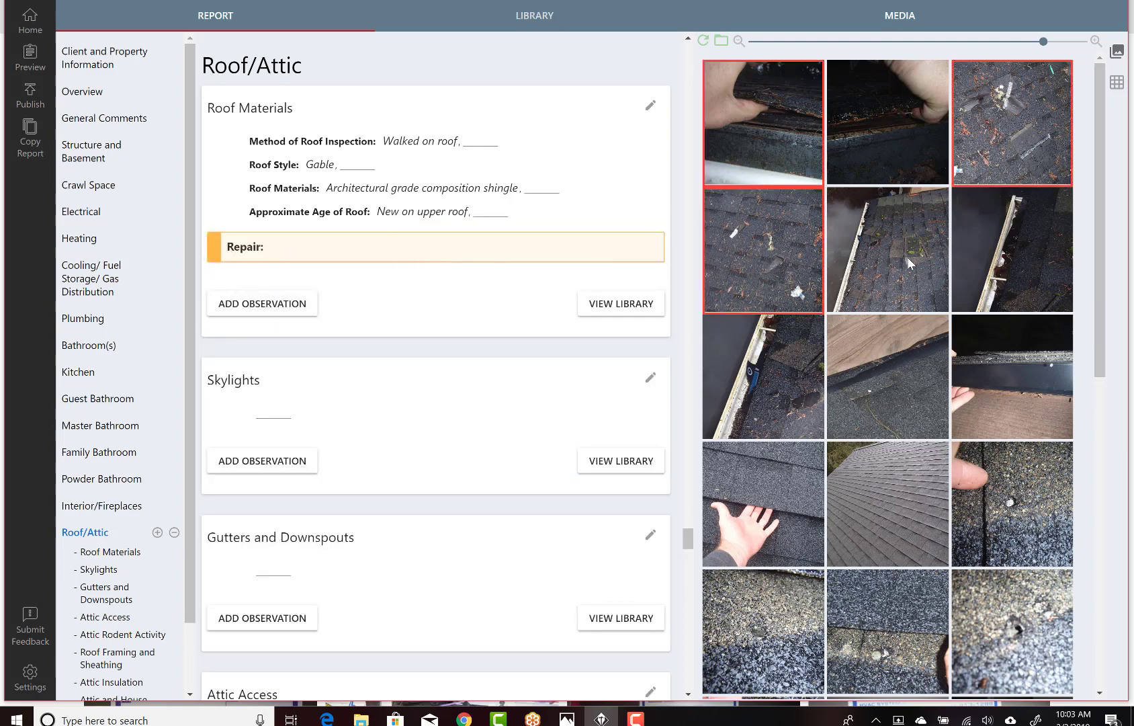
left_click(907, 256)
left_click(767, 400)
left_click(1038, 252)
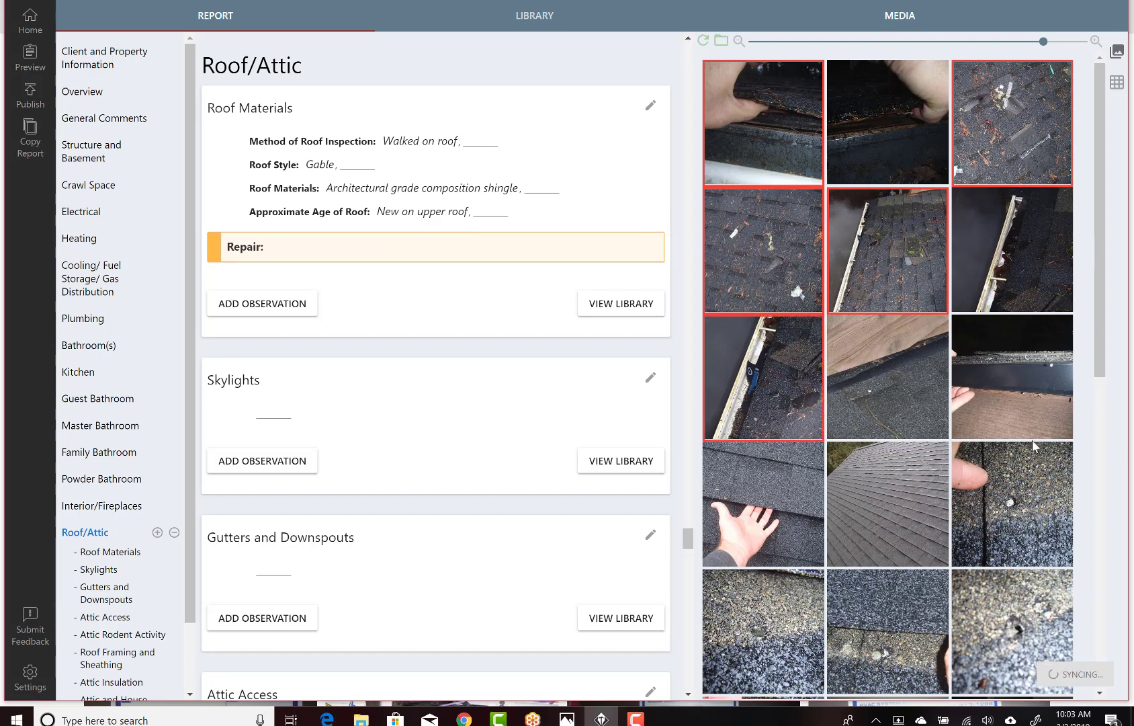
left_click(895, 405)
left_click(1003, 394)
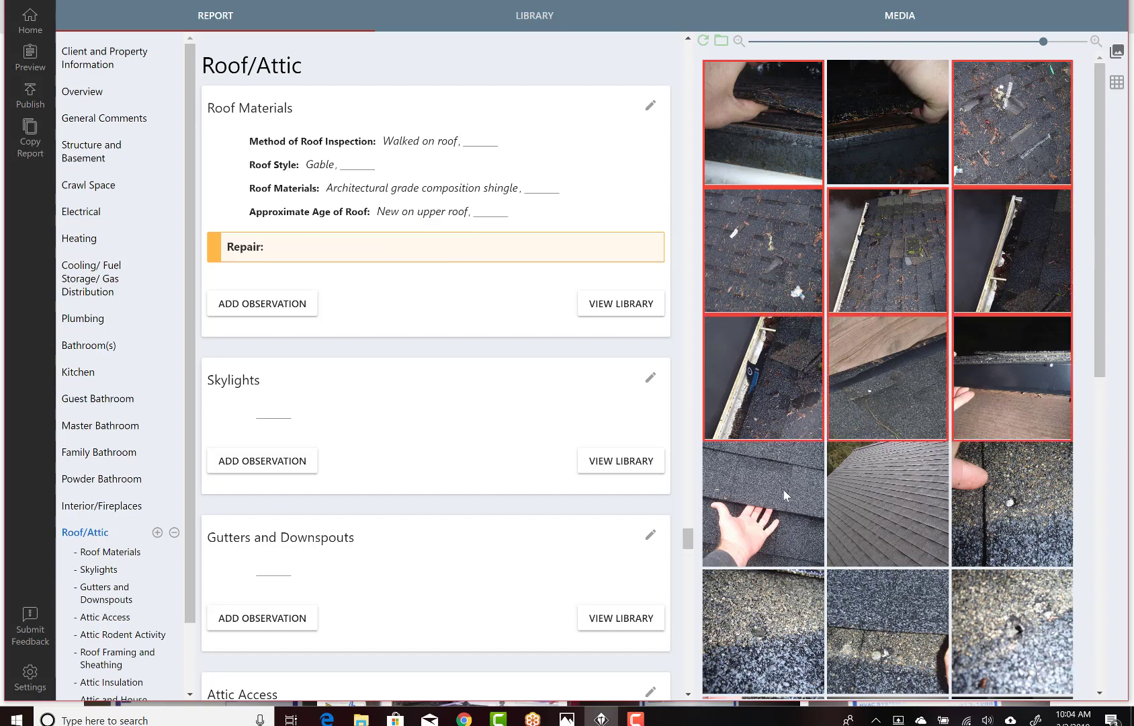
left_click(766, 499)
left_click(872, 496)
left_click(1016, 497)
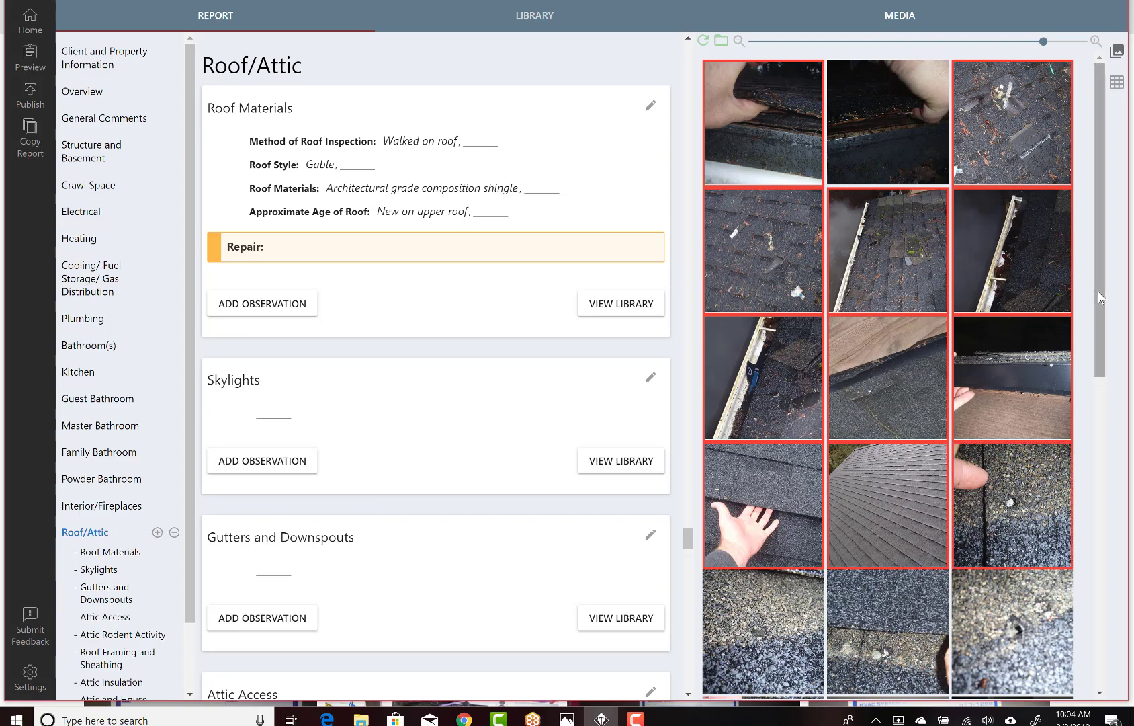
left_click_drag(1099, 292, 1108, 538)
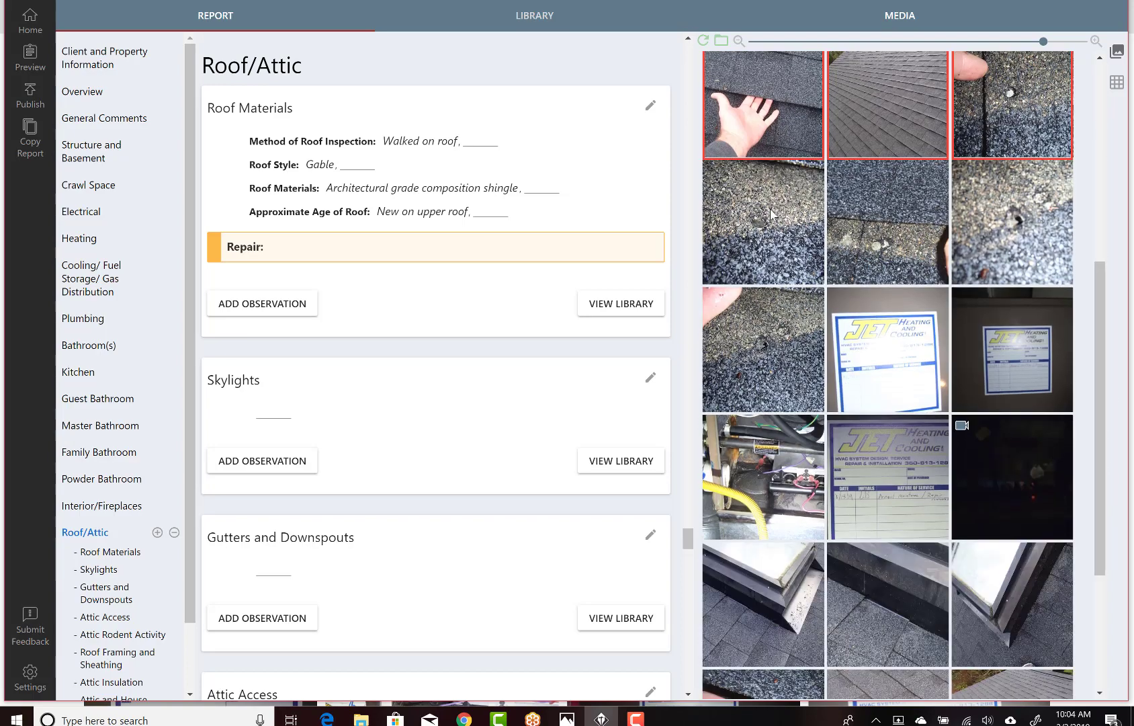
left_click(772, 215)
left_click(895, 219)
left_click(1006, 227)
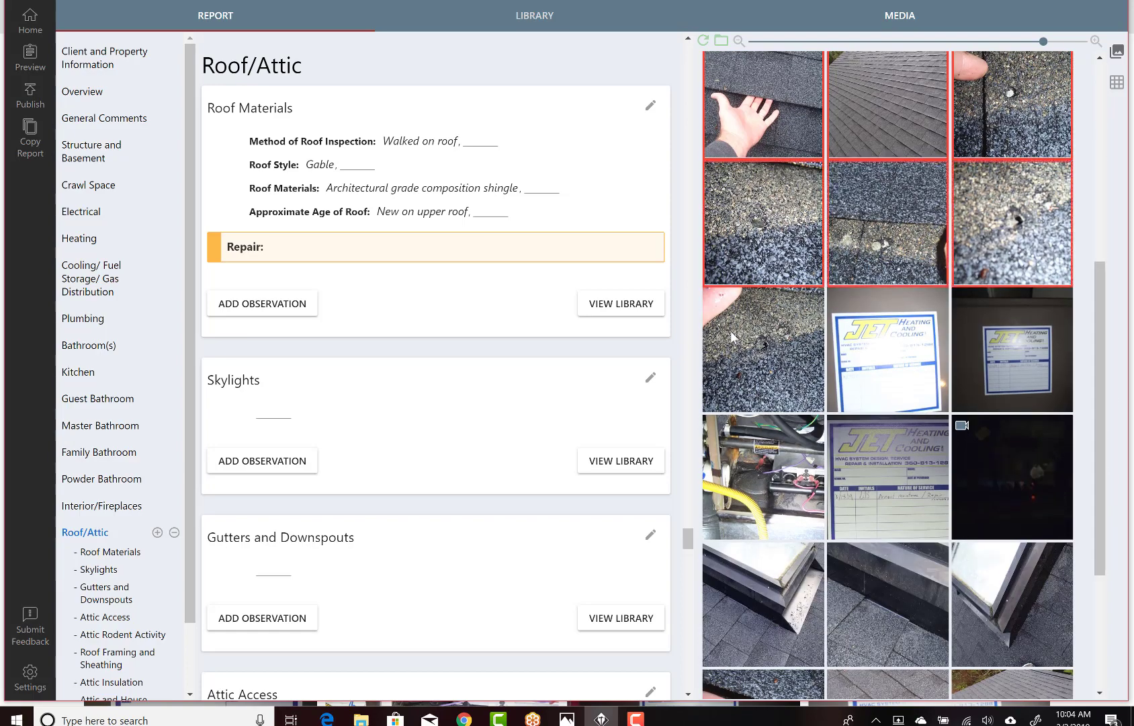
left_click(778, 338)
left_click_drag(1092, 374, 1106, 539)
left_click(791, 415)
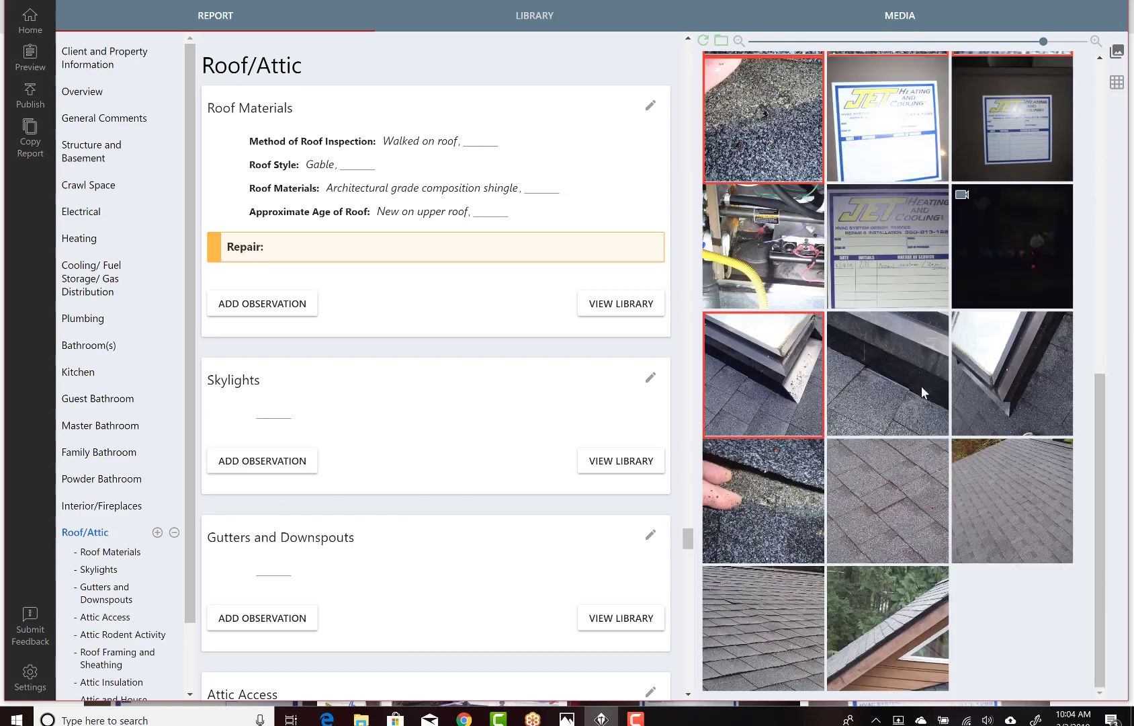
left_click(907, 384)
left_click(1010, 382)
left_click(786, 501)
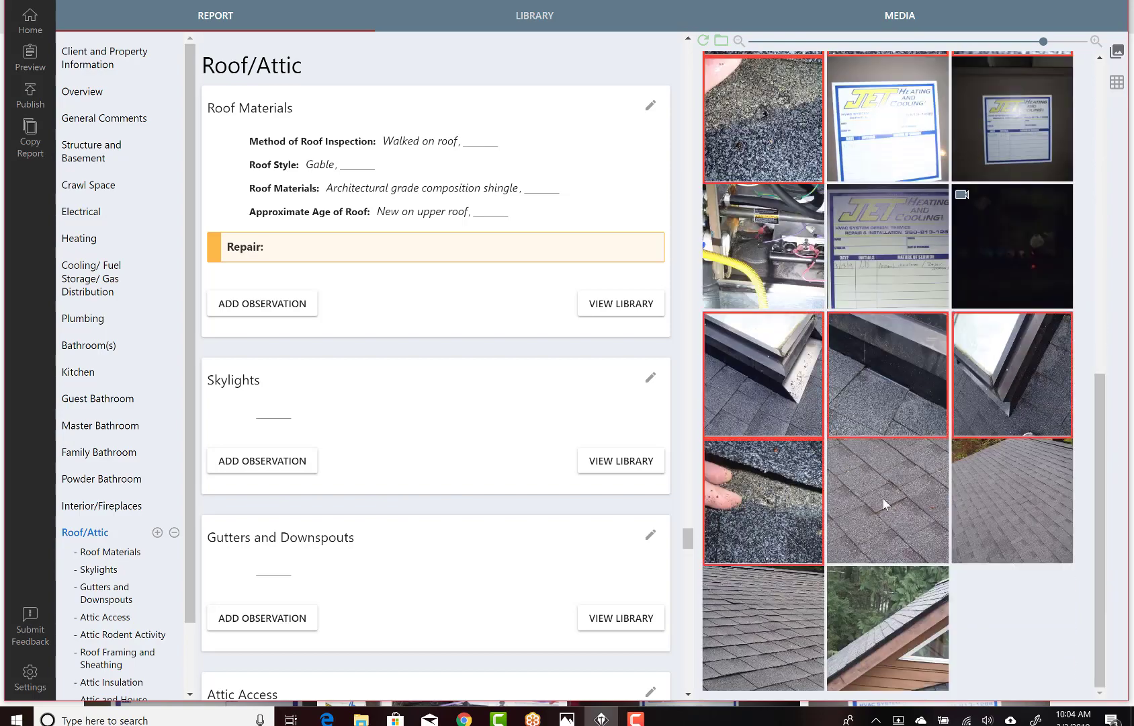
left_click(883, 497)
left_click(1007, 481)
left_click(779, 645)
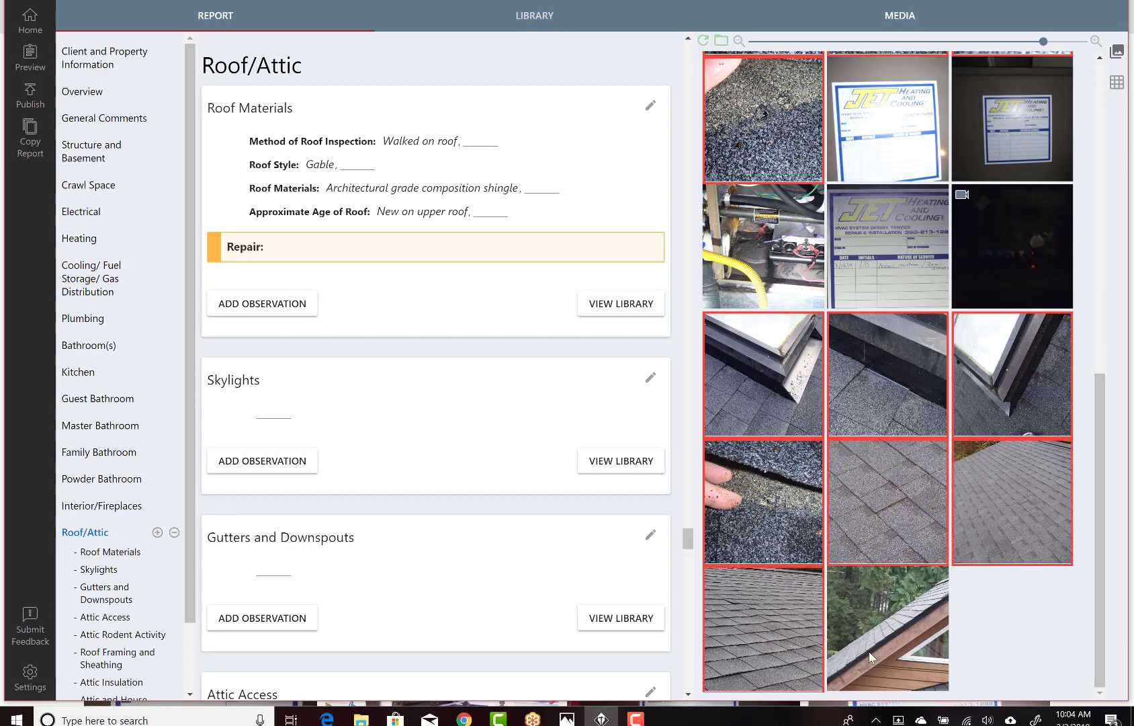
left_click(868, 651)
left_click_drag(765, 526, 293, 254)
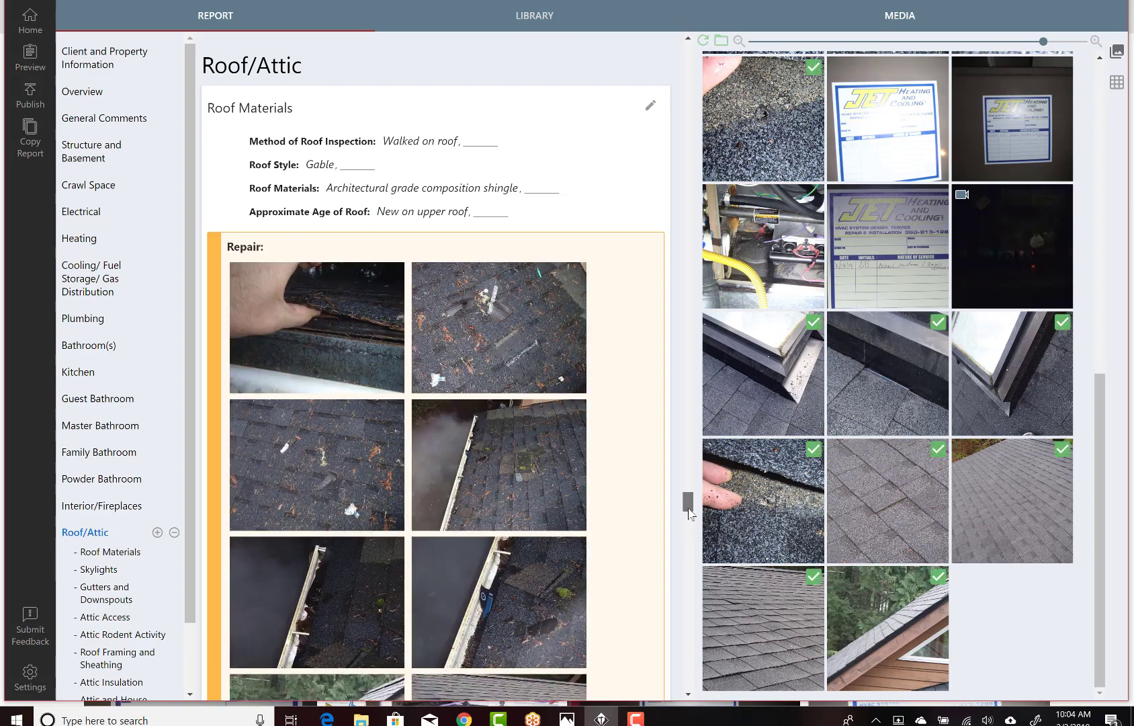
- Review the photos attached to the Roof Materials repair observation
left_click_drag(688, 505, 688, 528)
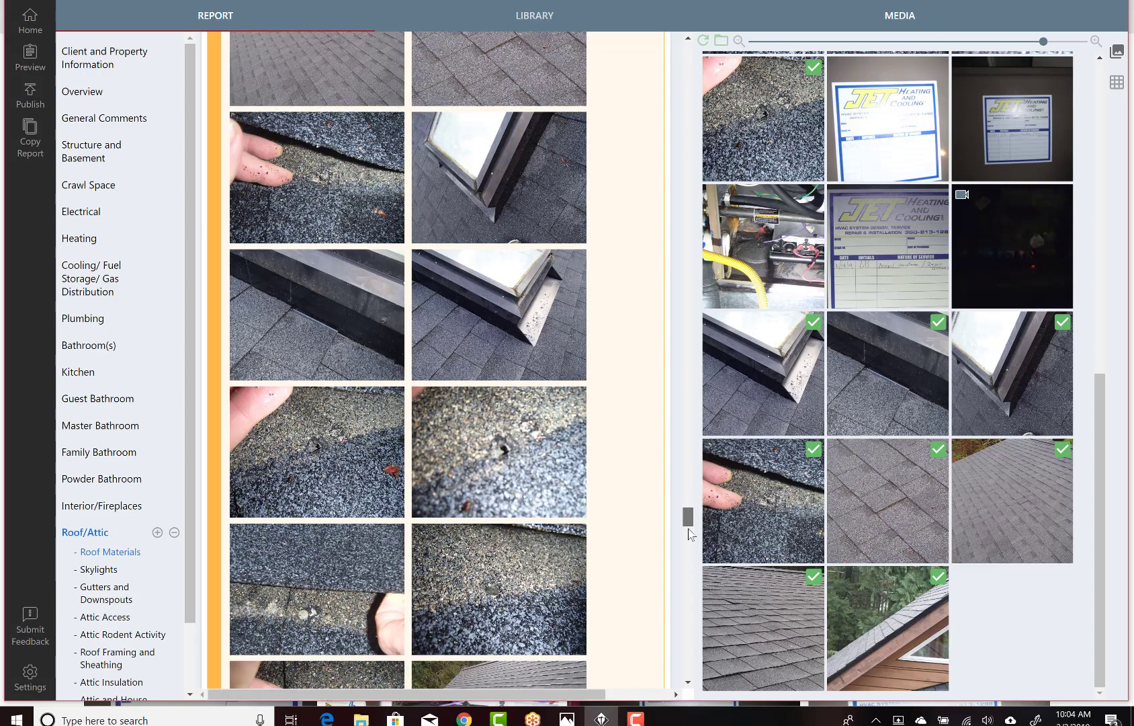
left_click_drag(688, 530, 689, 535)
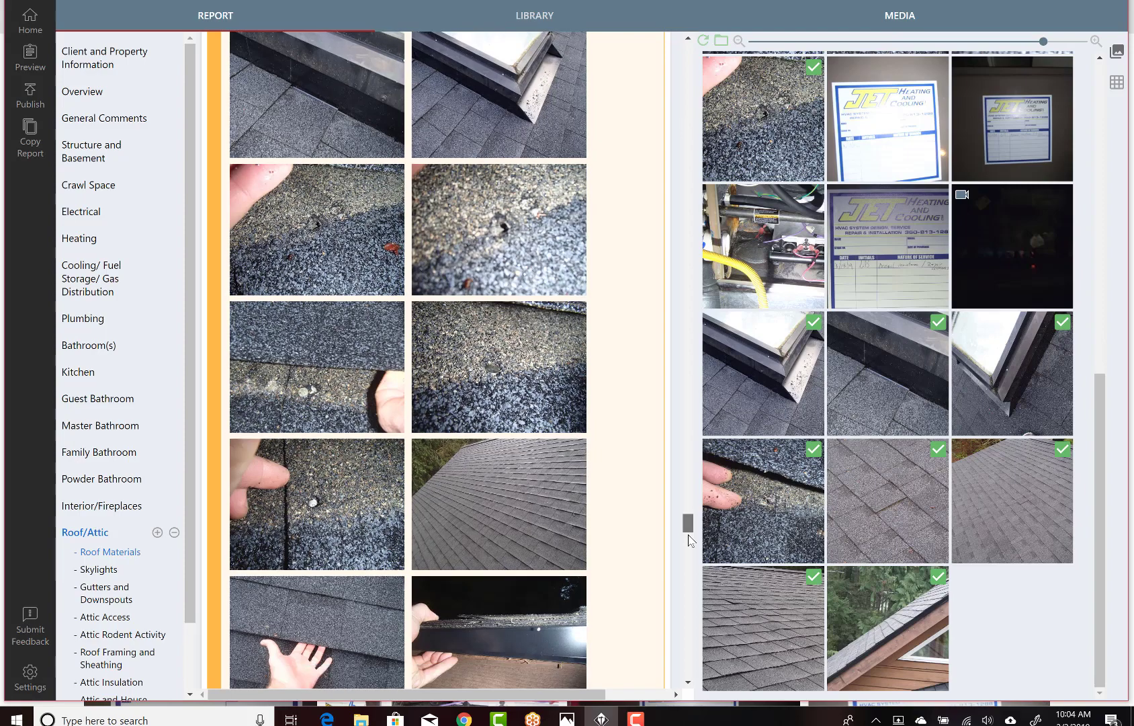
left_click_drag(689, 537, 684, 488)
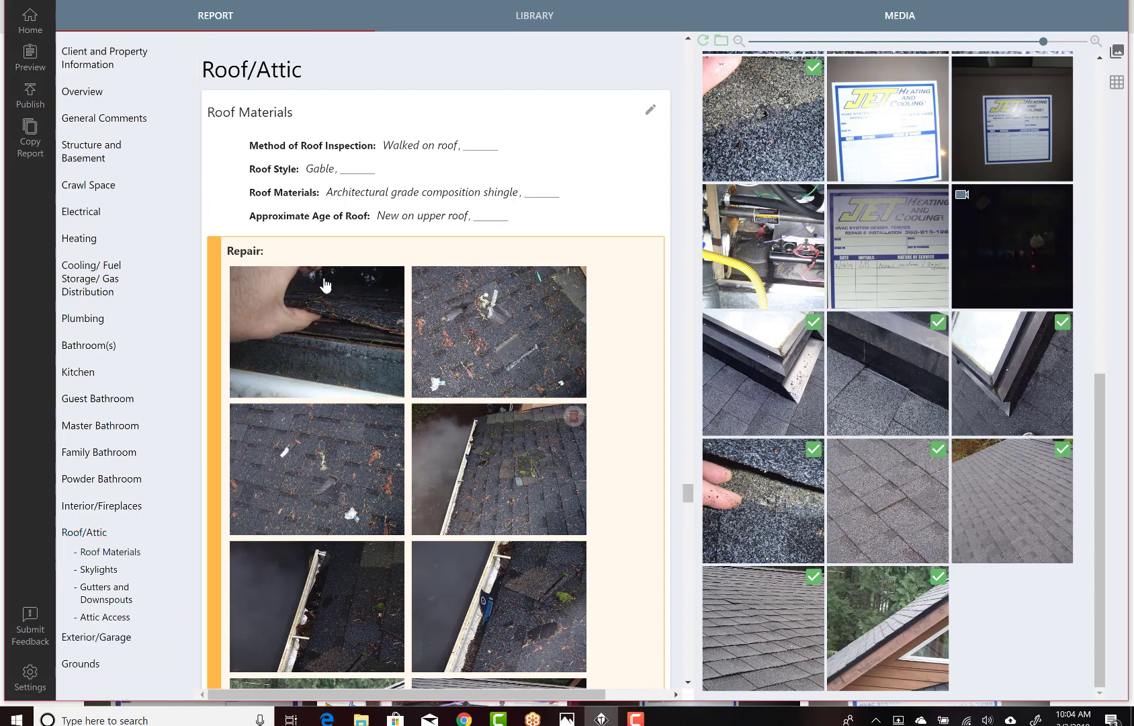
- Fill the Roof Materials repair observation with the library comment "Dimensional Comp - New - Red Flags"
left_click(294, 252)
type("new roof")
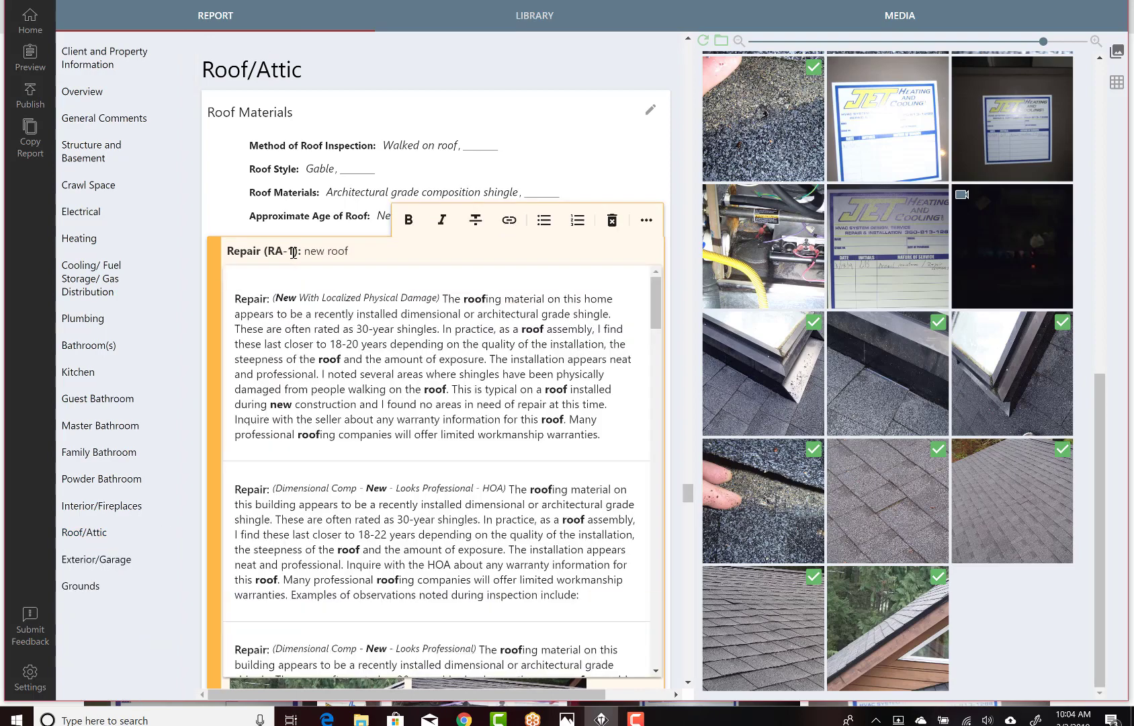
type(" red fl")
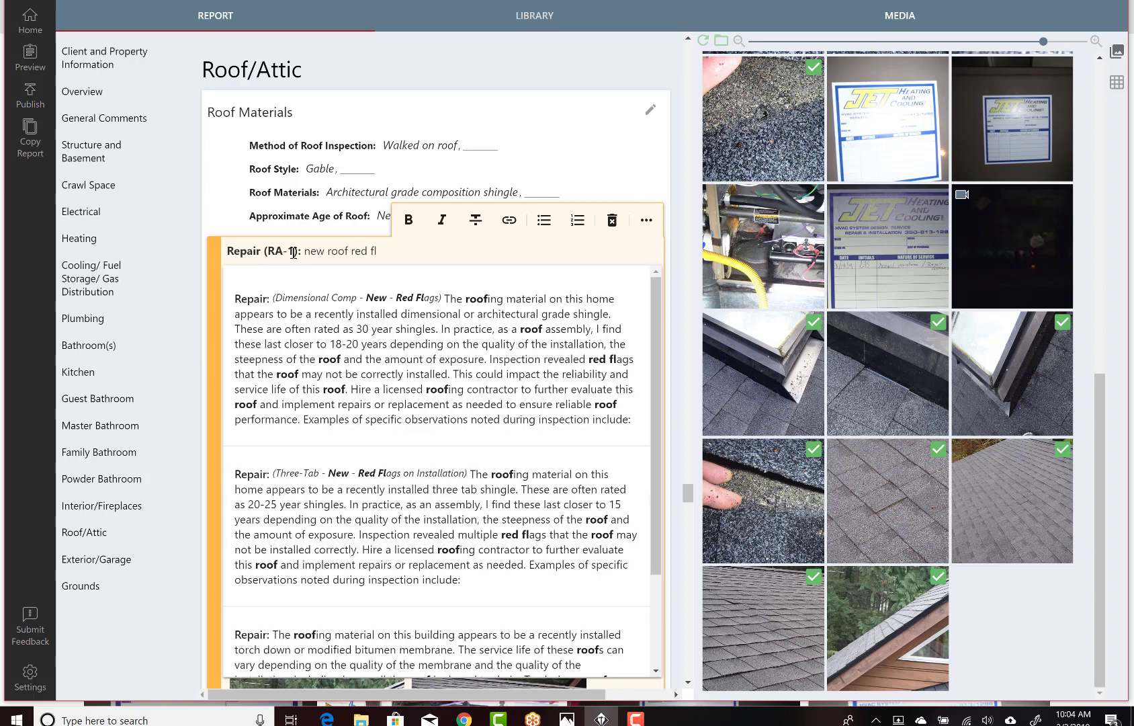
left_click(504, 349)
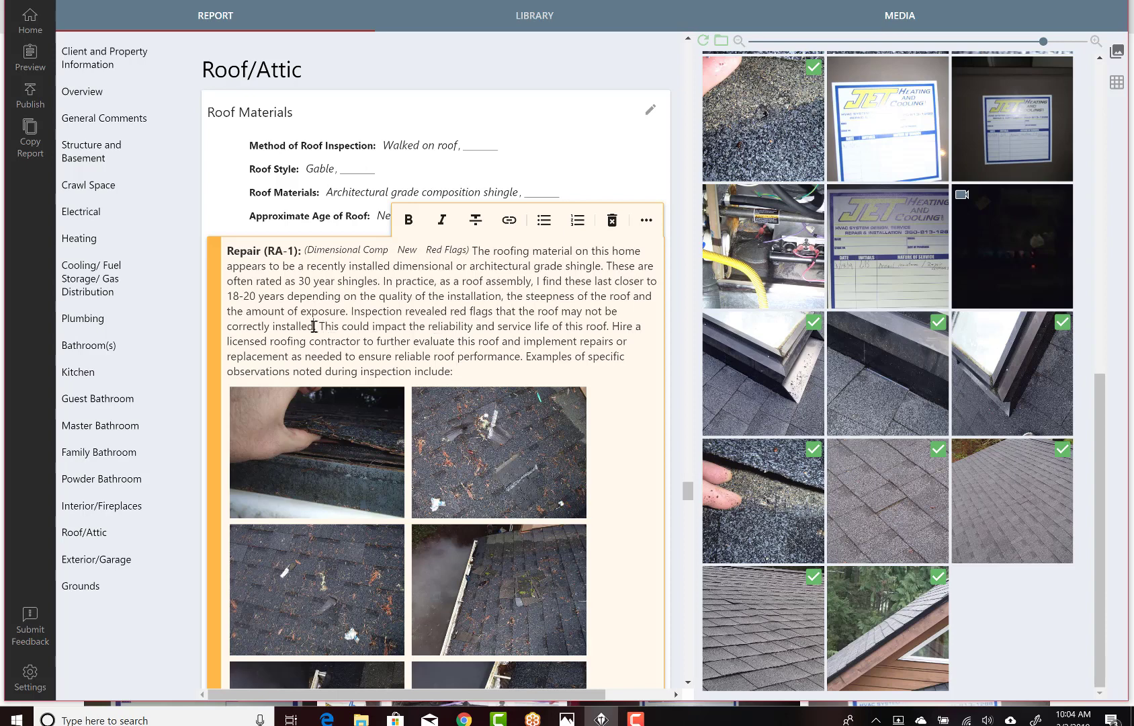
- Extend the repair text after "may not be correctly installed" with ": see roughly 10% of the fasteners are over-driven through the shingle"
type("see rough")
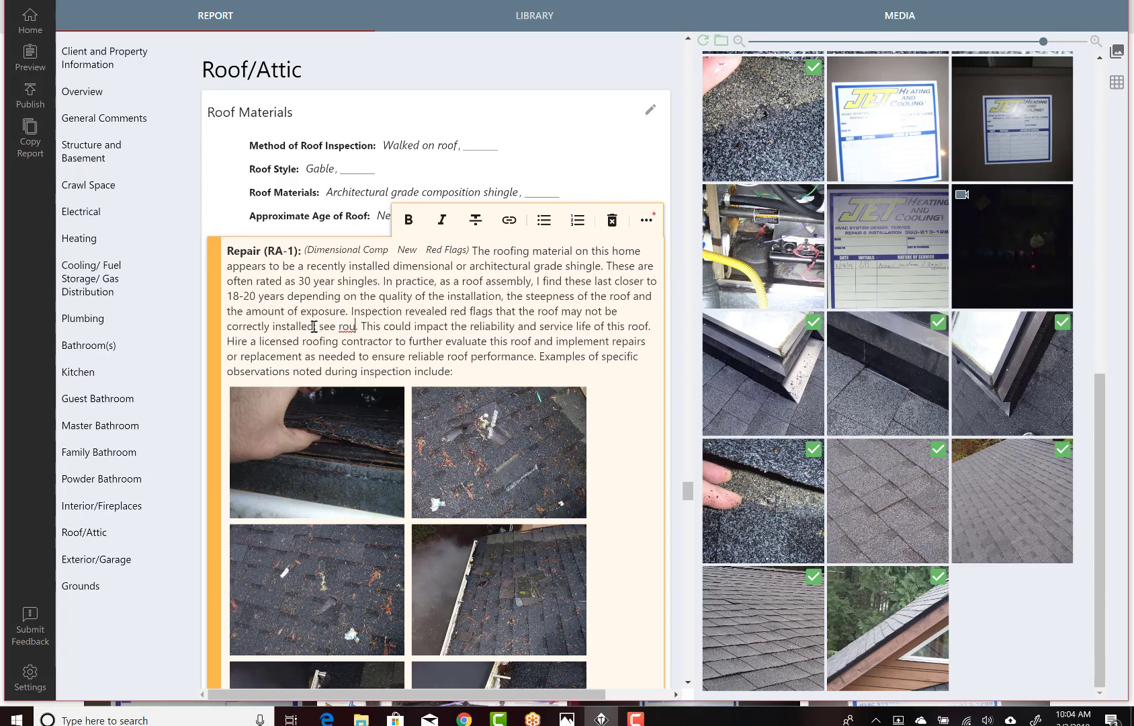
type("ly 10")
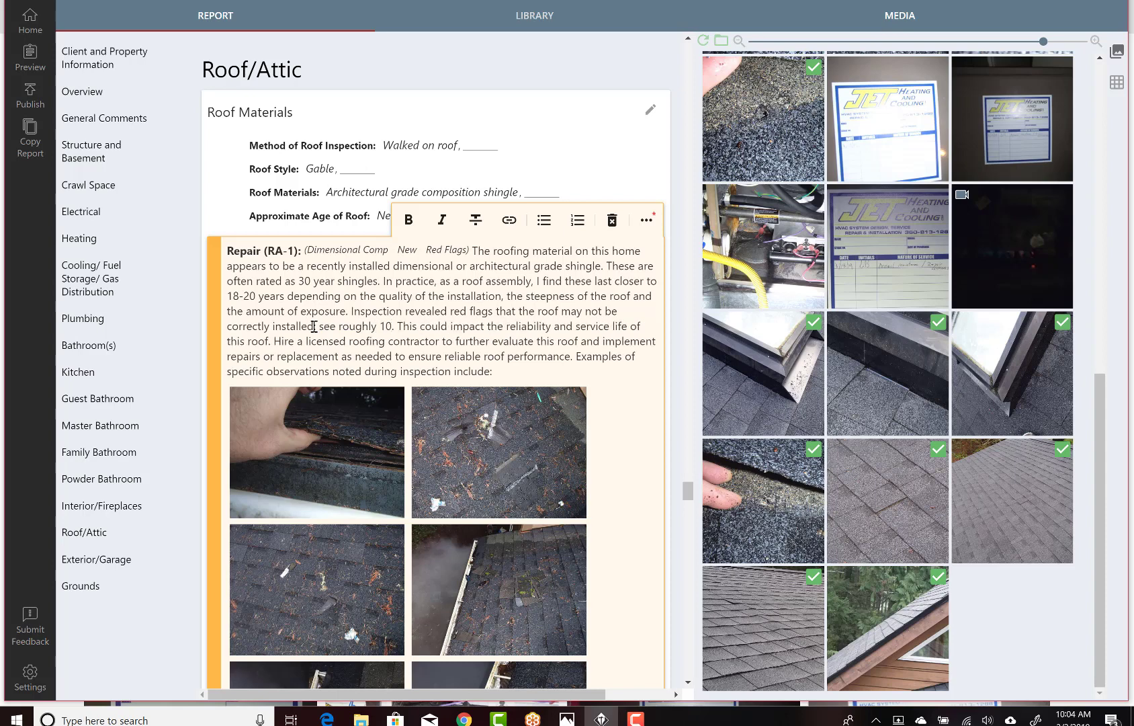
type("% of the fastene")
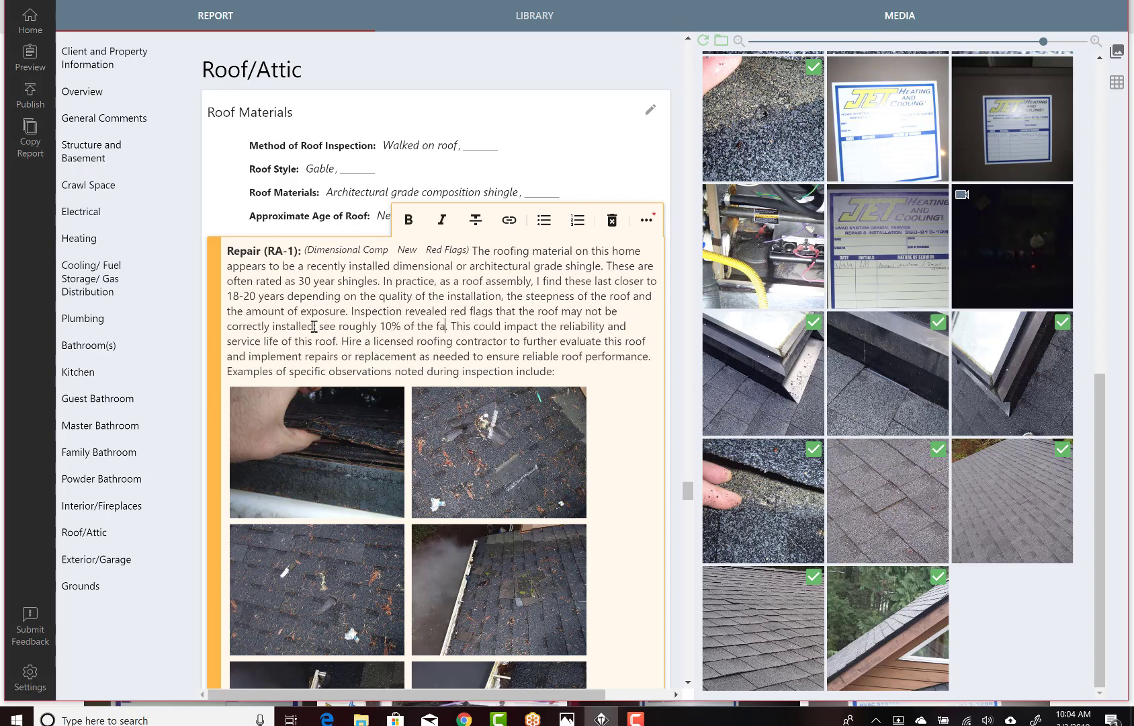
type("rs are over")
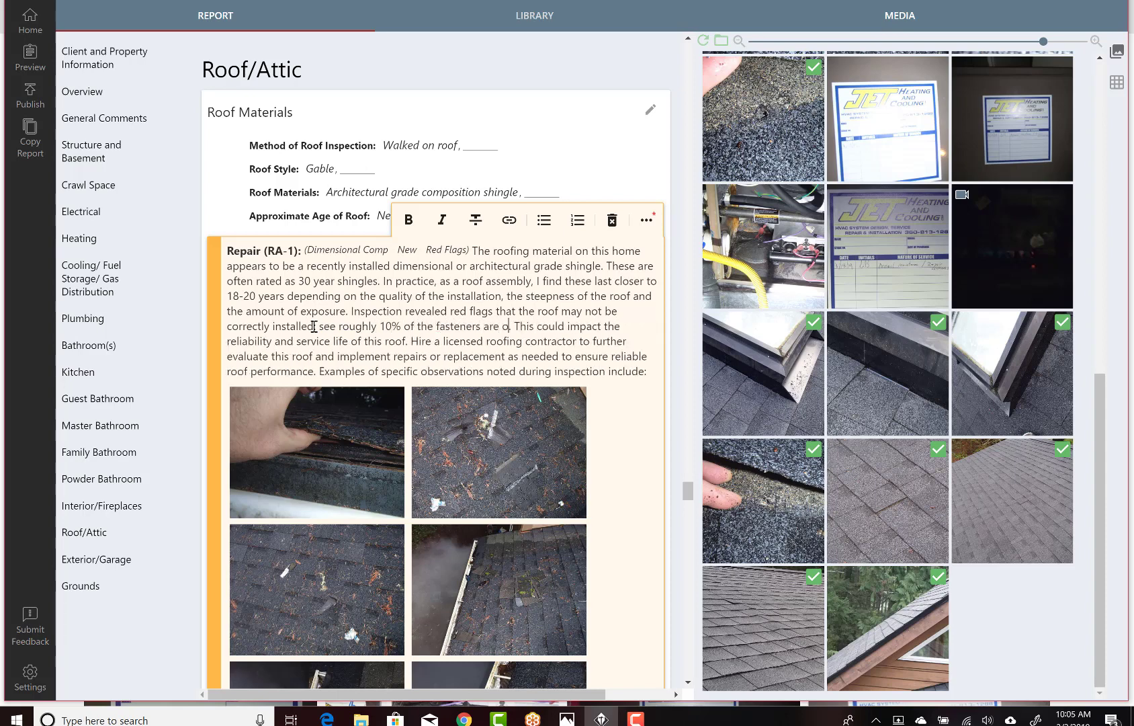
type("-driven throu")
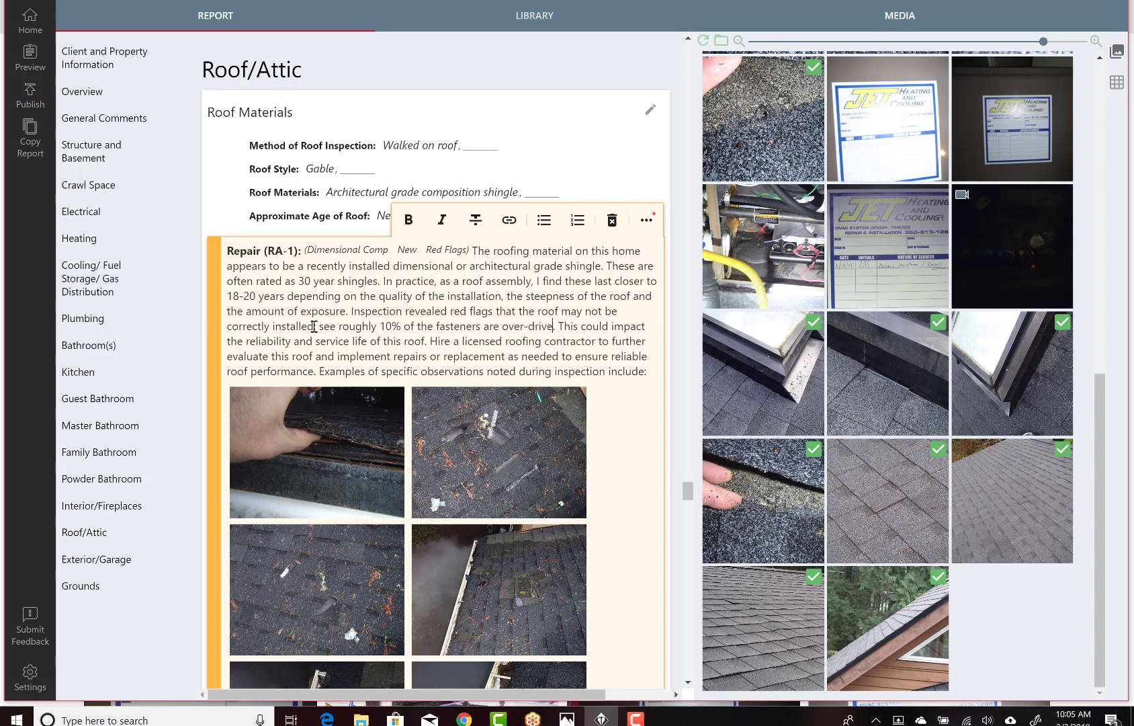
type("gh the s")
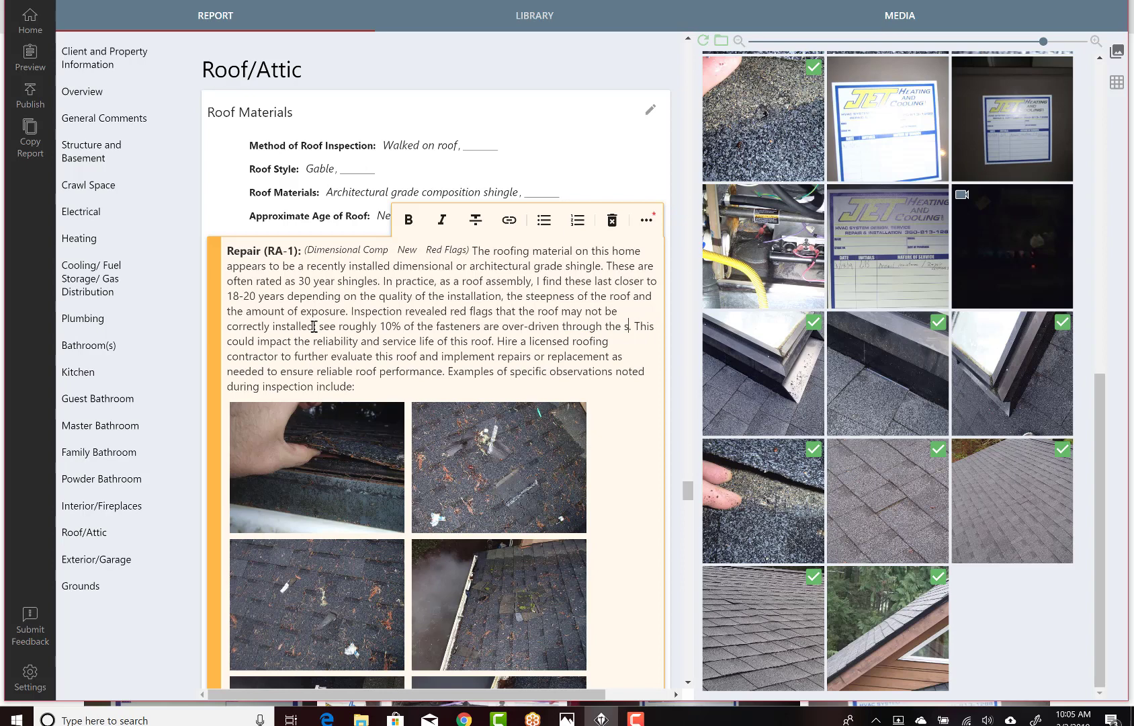
type("hingle")
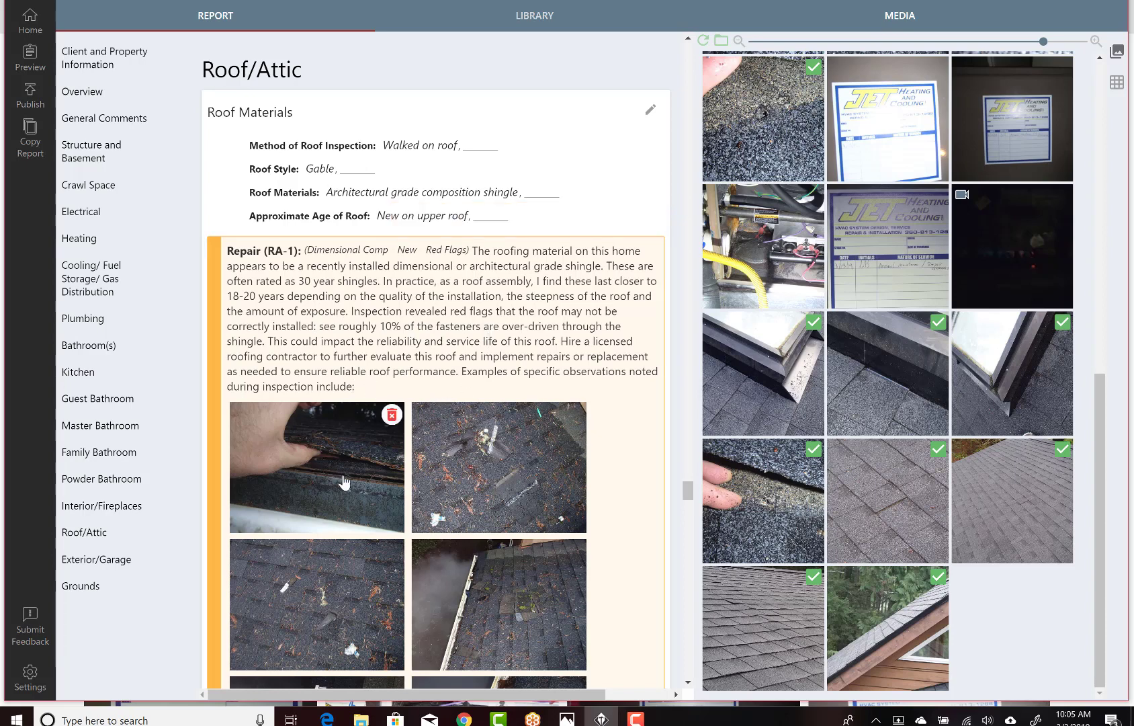
- Caption the first repair photo "No drip edge flashing installed - these are now required. This was the garage roof, I do not believe this one was replaced."
left_click(323, 496)
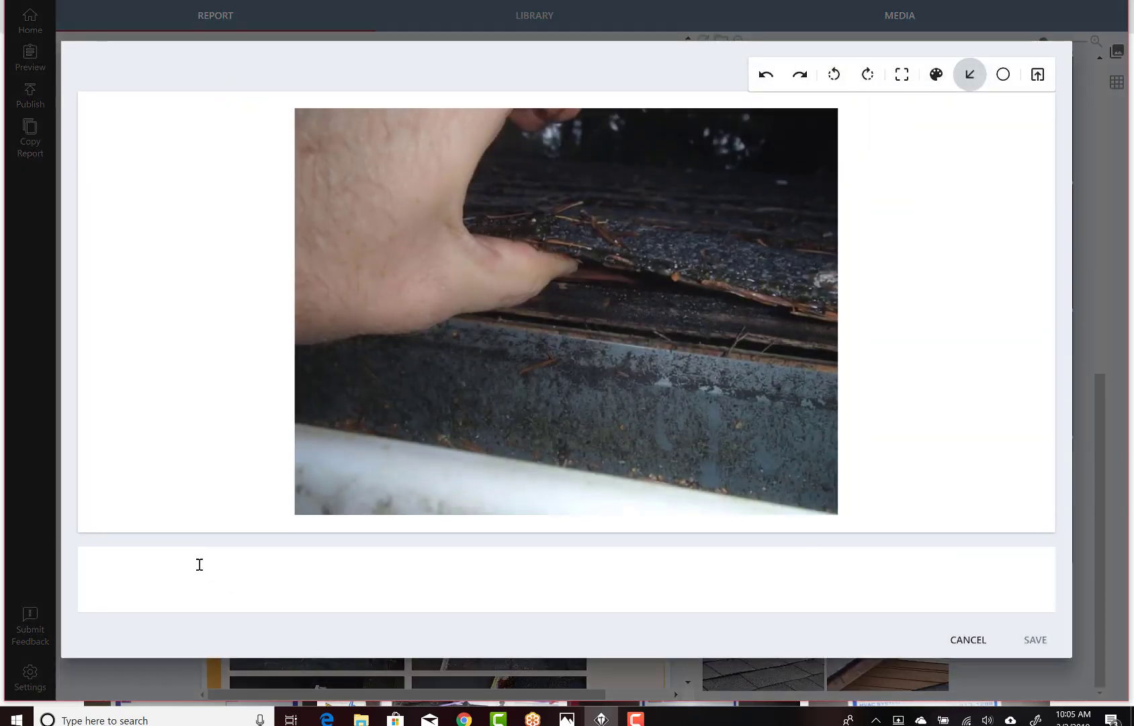
left_click(200, 564)
type("drip")
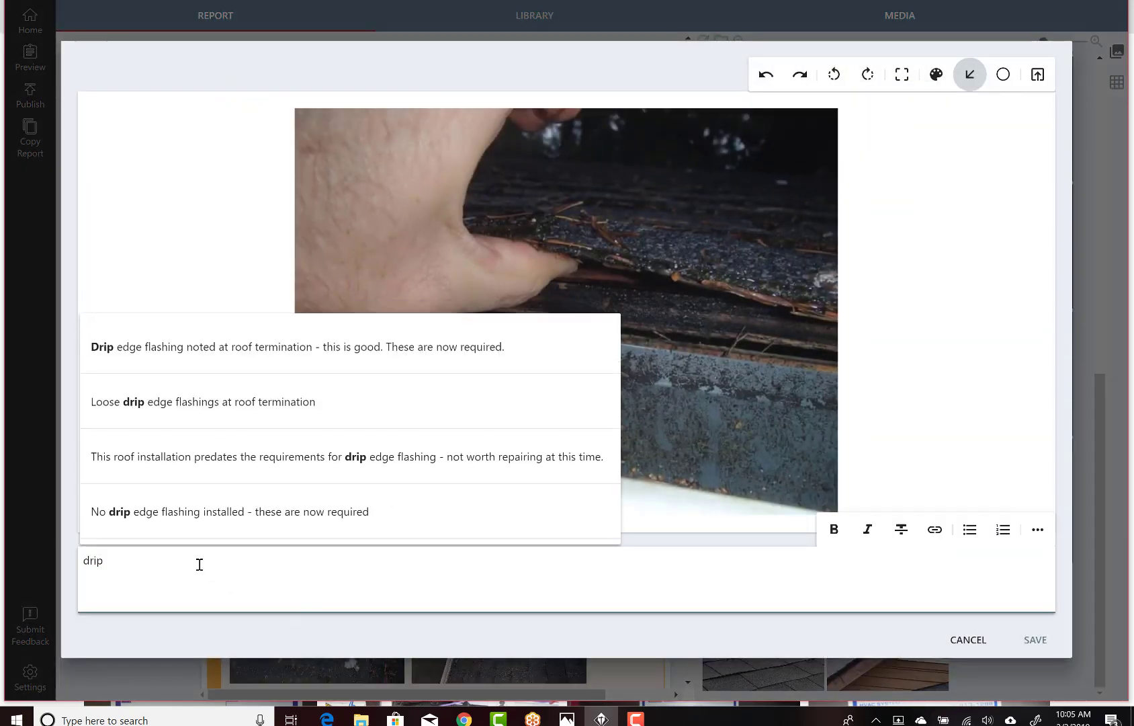
left_click(216, 523)
type(". T")
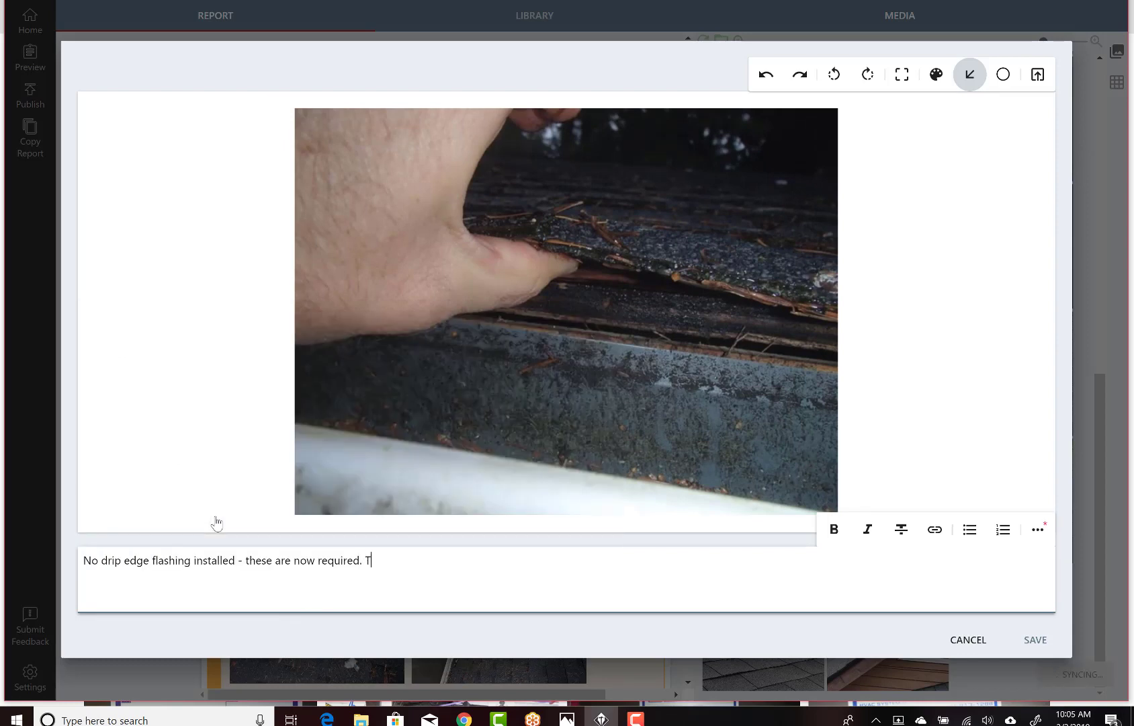
type("his was the garage roof, I")
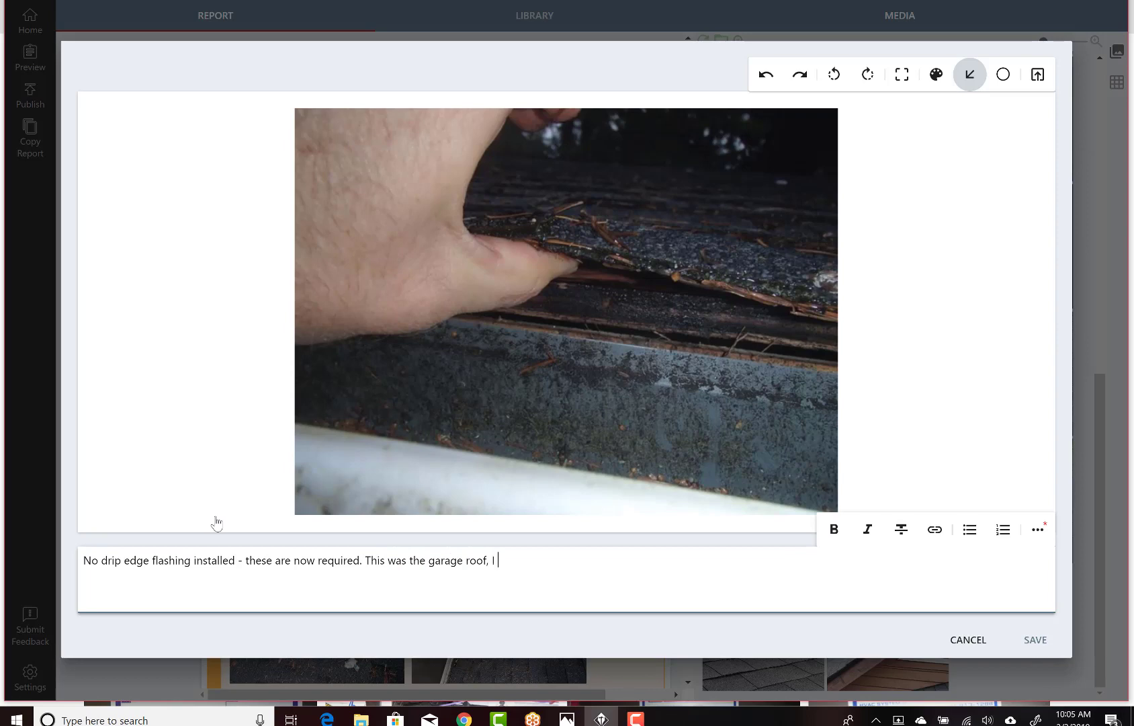
type("do")
key("BackSpace")
key("BackSpace")
type("o not believe this one was replaced.")
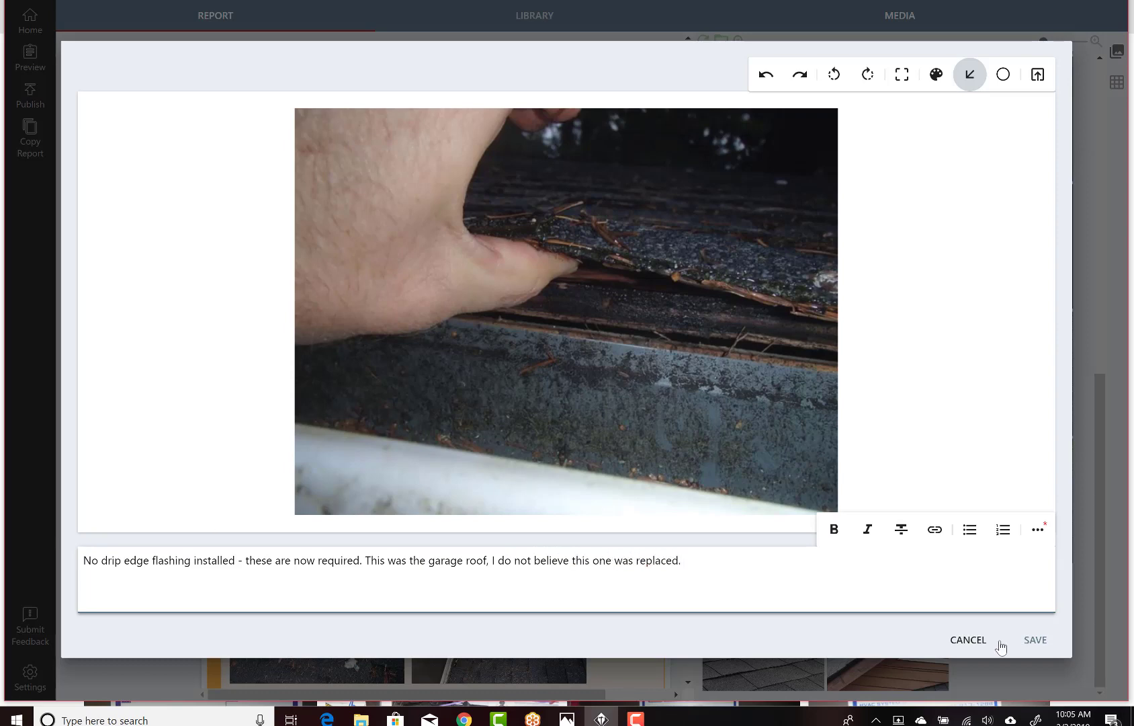
left_click(1035, 639)
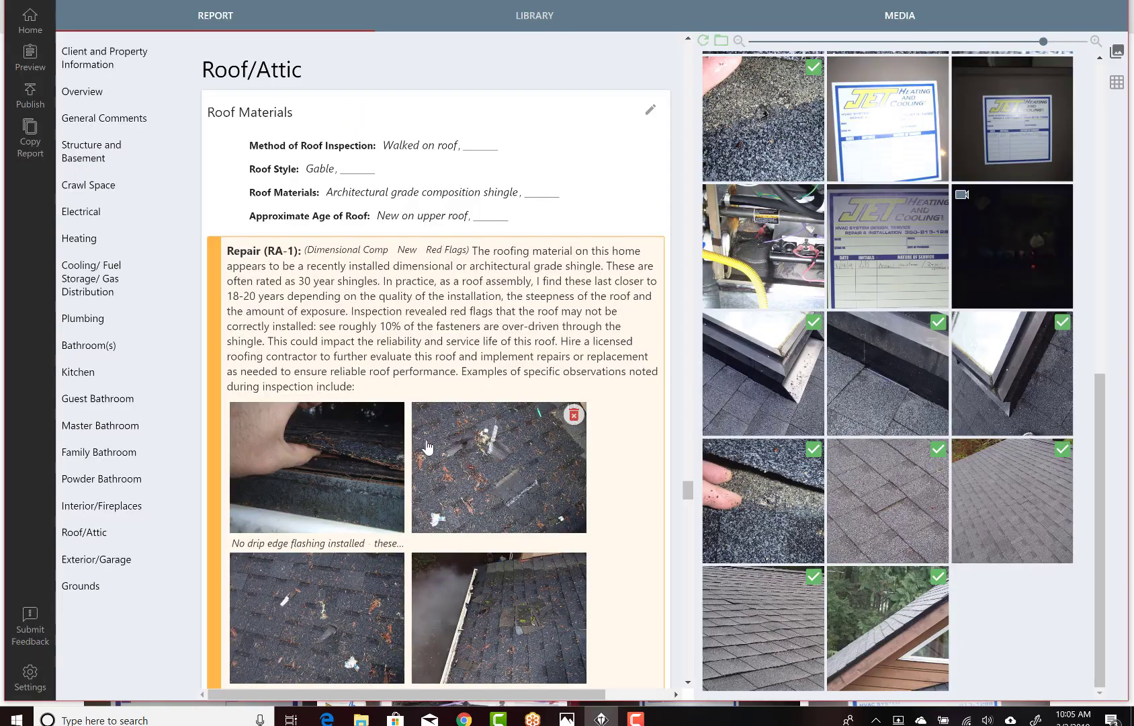
- Caption the second repair photo with the library comment "Remove all construction debris from the roof", extended with "- see garage roof", and save it
left_click(528, 471)
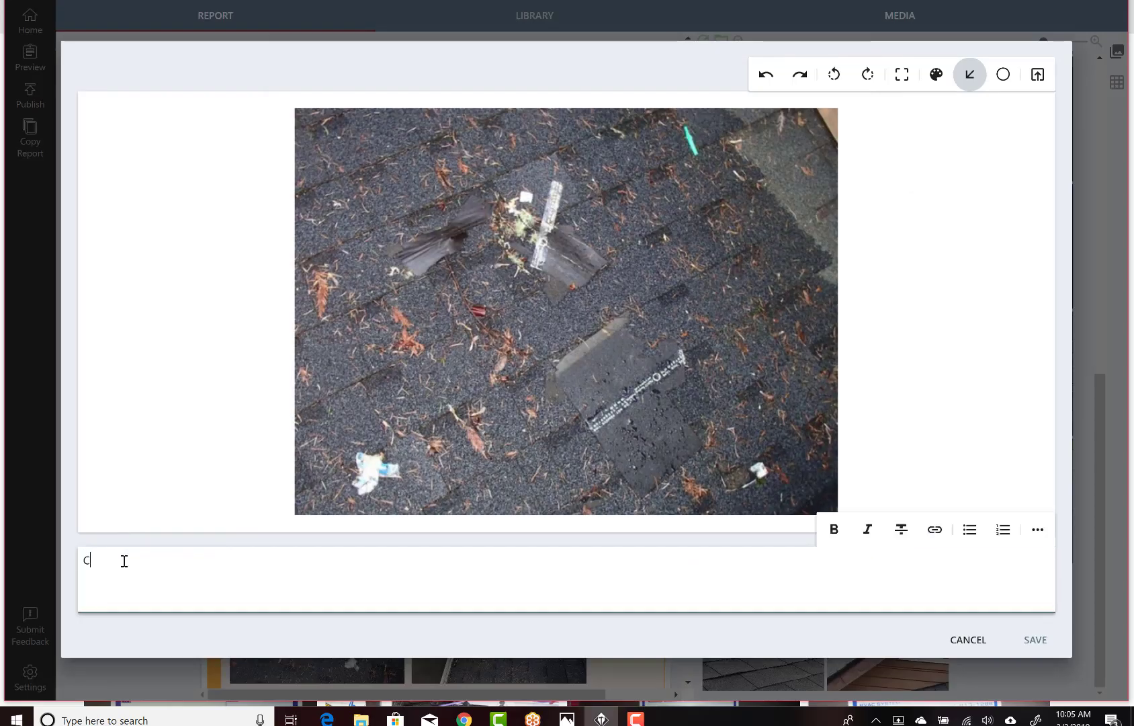
type("Construction debv")
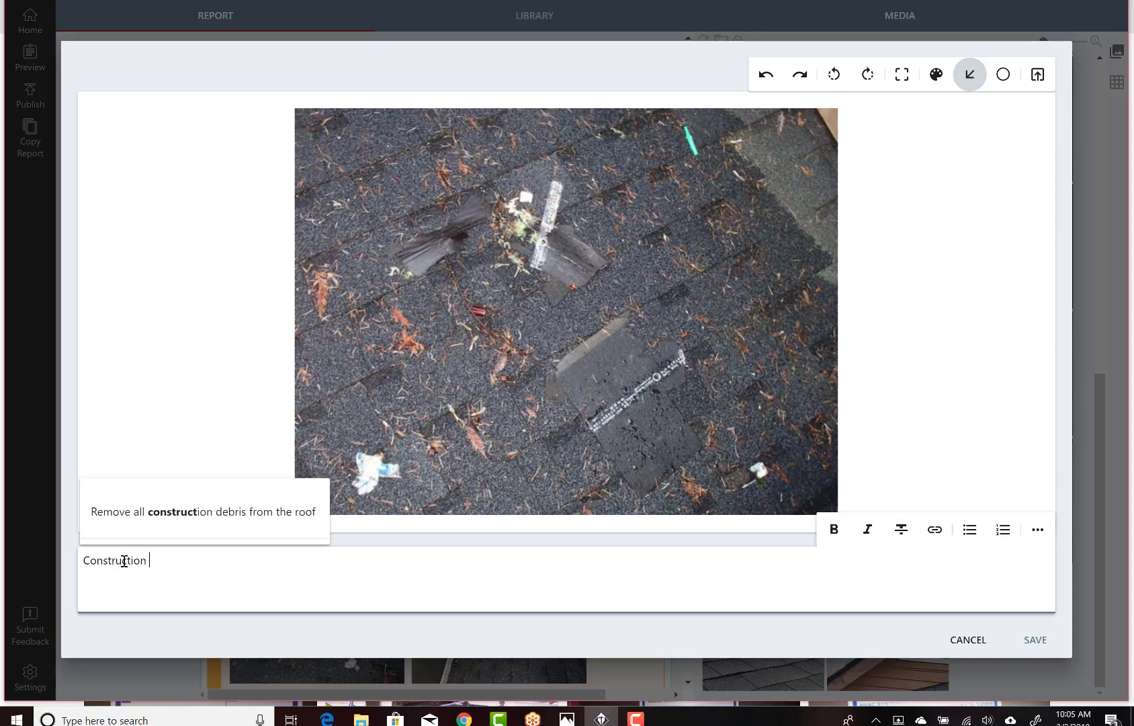
type("r")
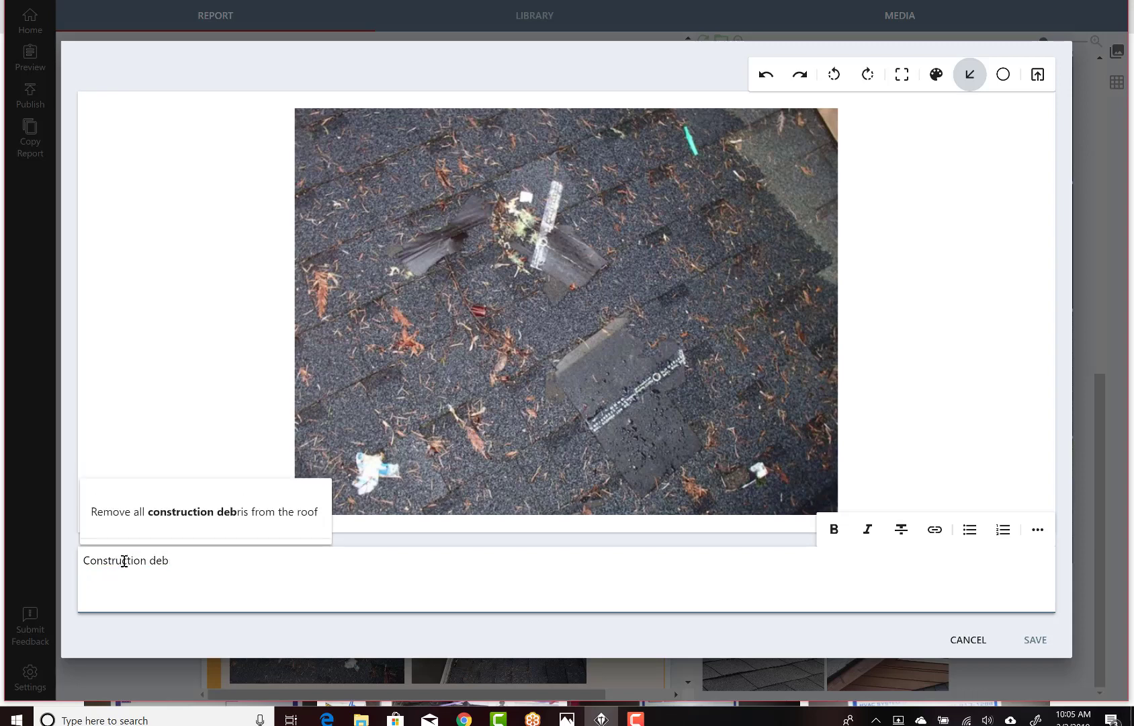
left_click(196, 524)
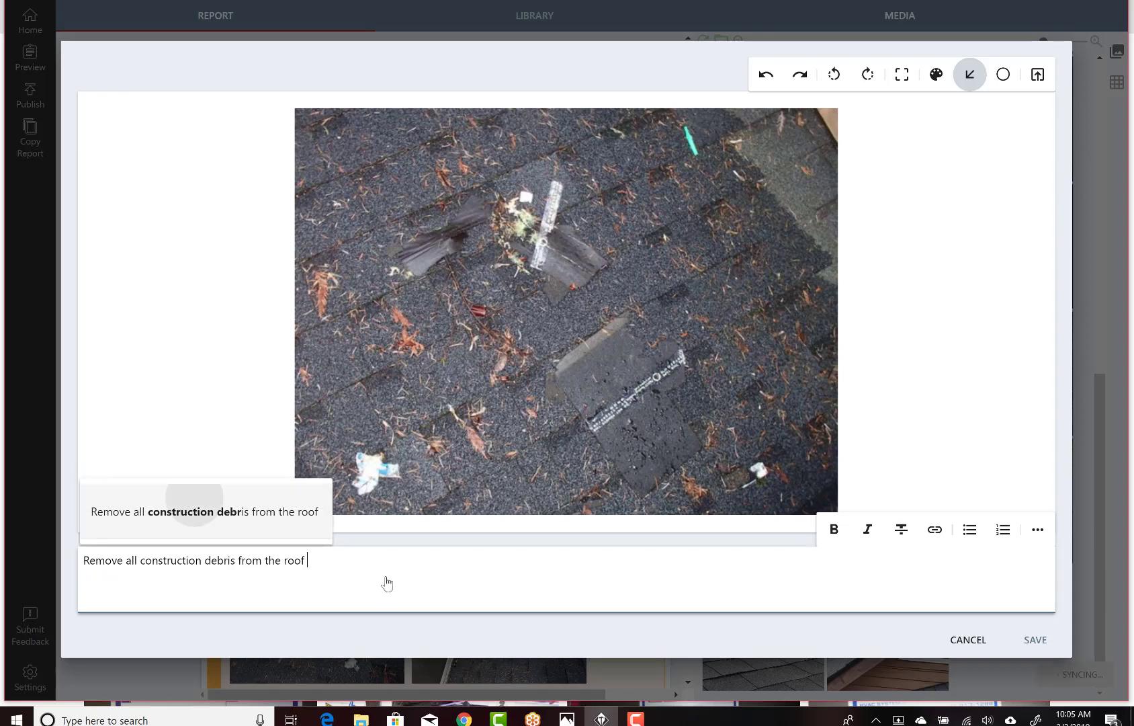
type("- see ")
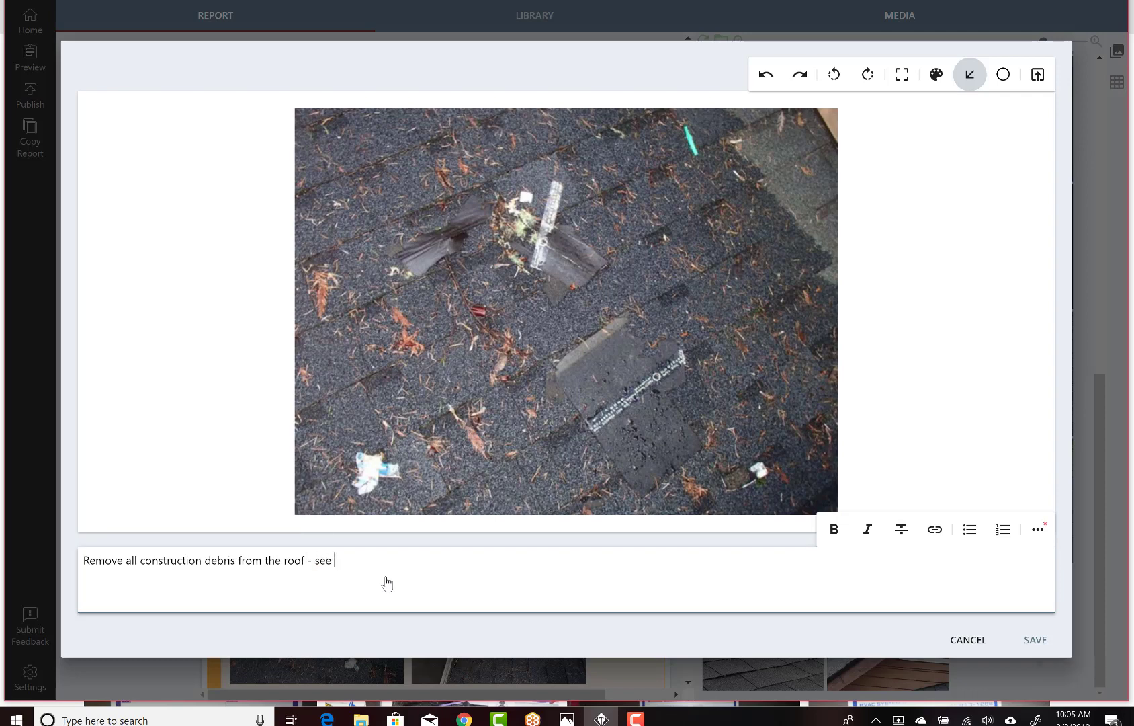
type("garage roof")
left_click(1035, 640)
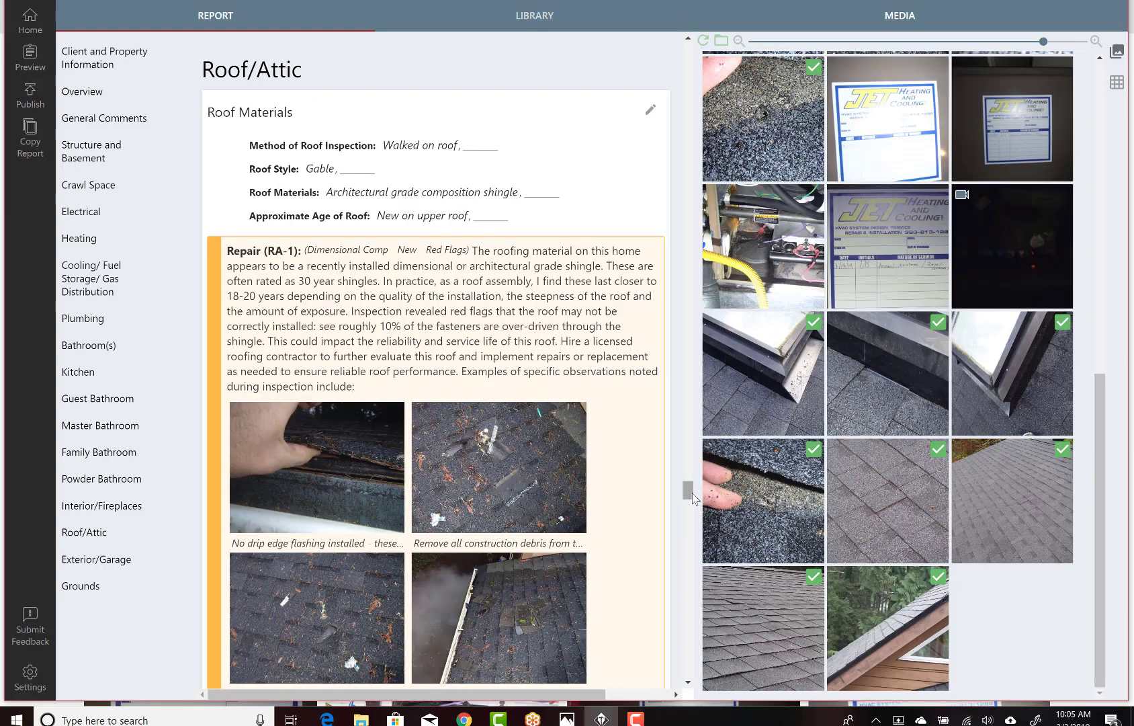
- Caption the first close-up photo of the gutter edge "Construction debris noted in the gutters.", correcting the spelling and capitalization, and save it
left_click_drag(691, 496, 692, 507)
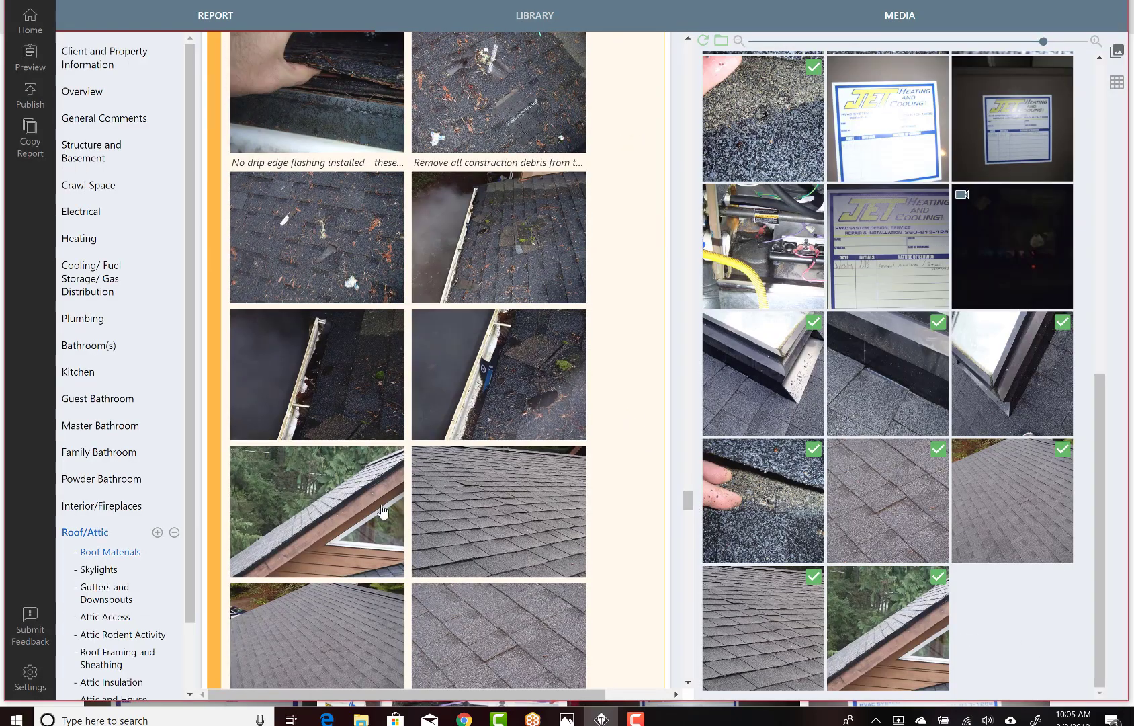
left_click(337, 388)
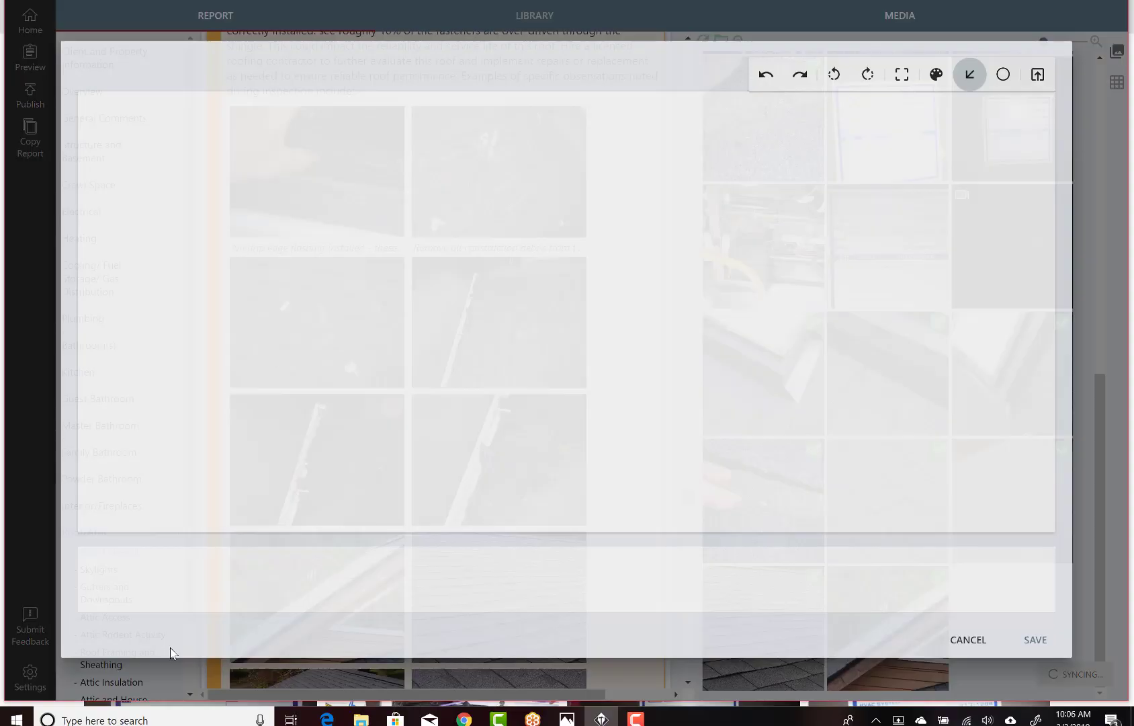
left_click(174, 553)
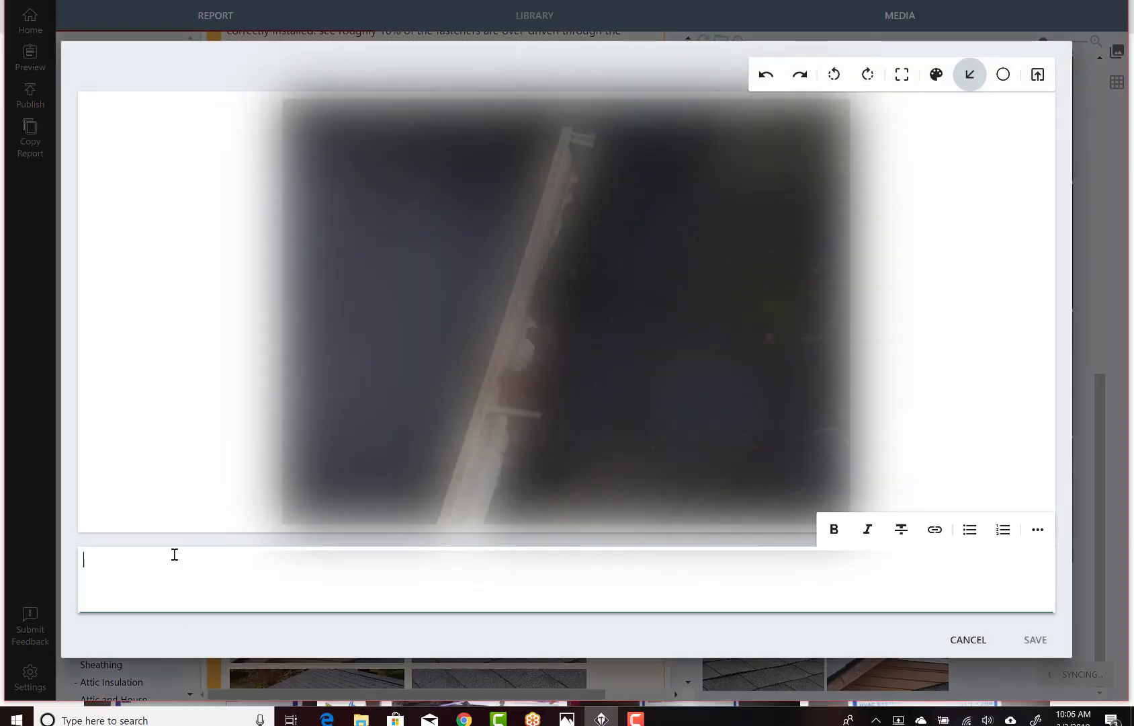
type("Construict")
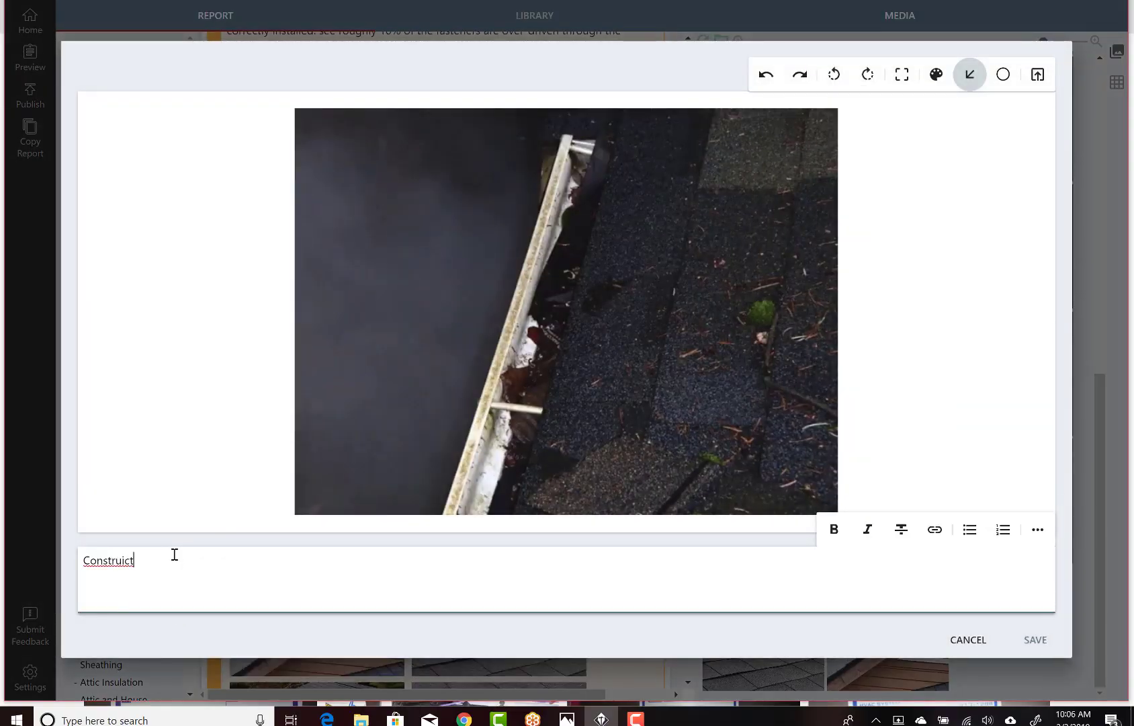
type("ion debris noted in the gutters.")
right_click(136, 561)
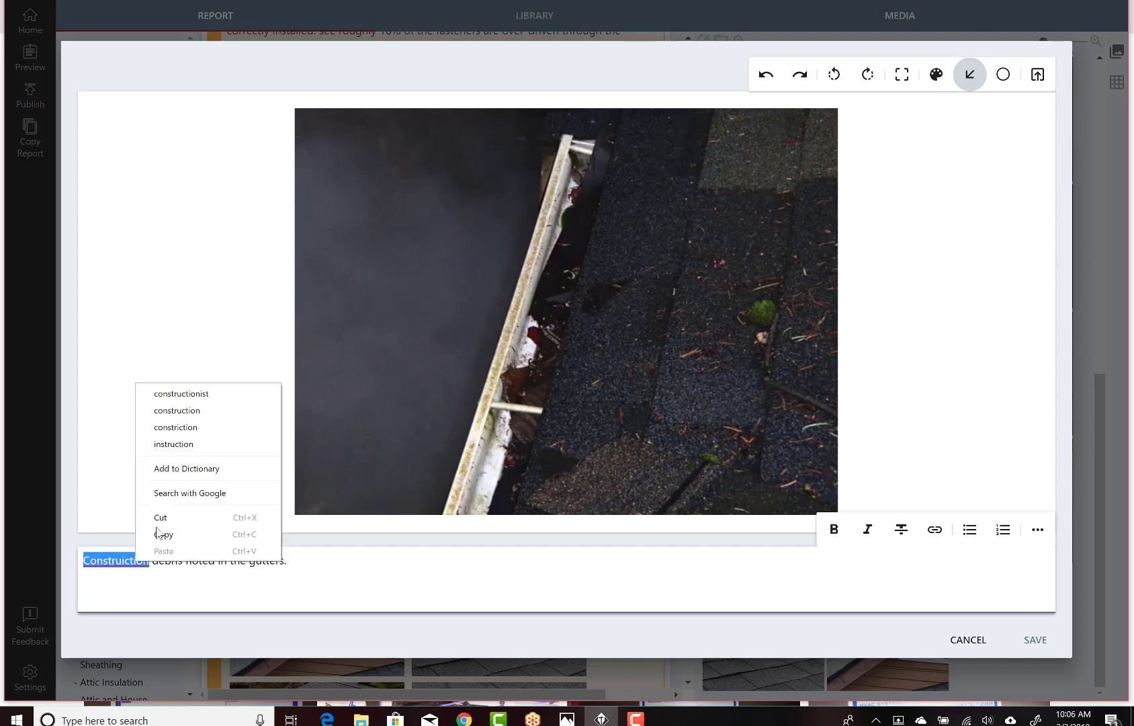
left_click(176, 410)
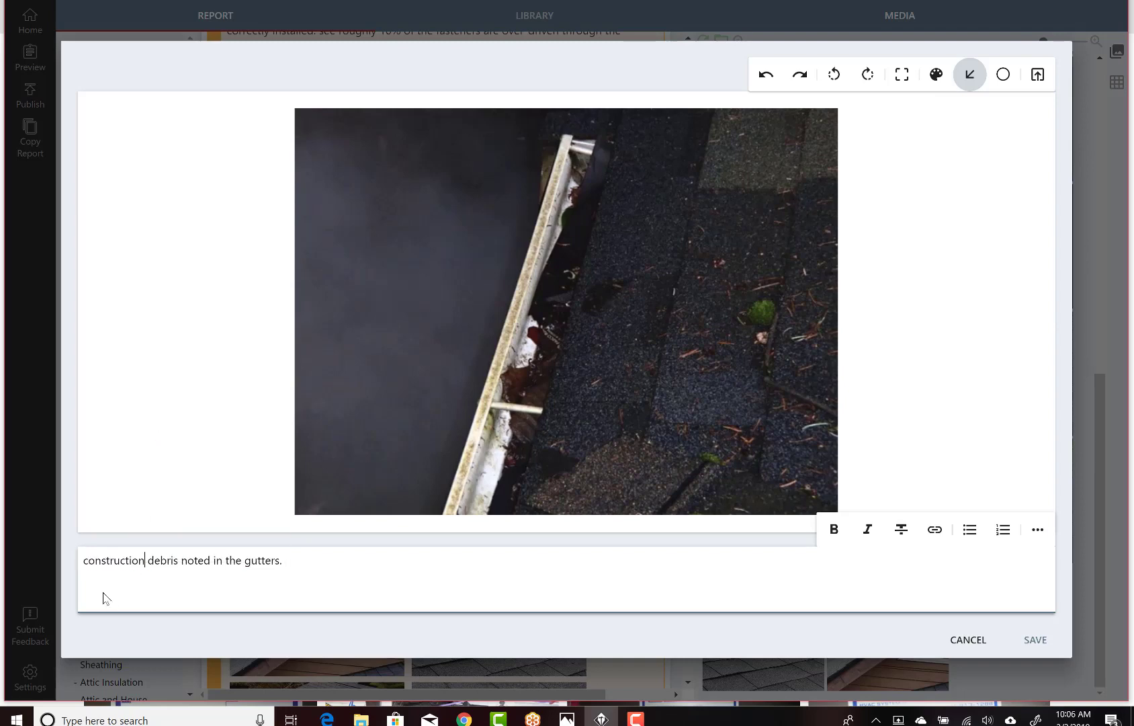
left_click(89, 559)
key("BackSpace")
type("C")
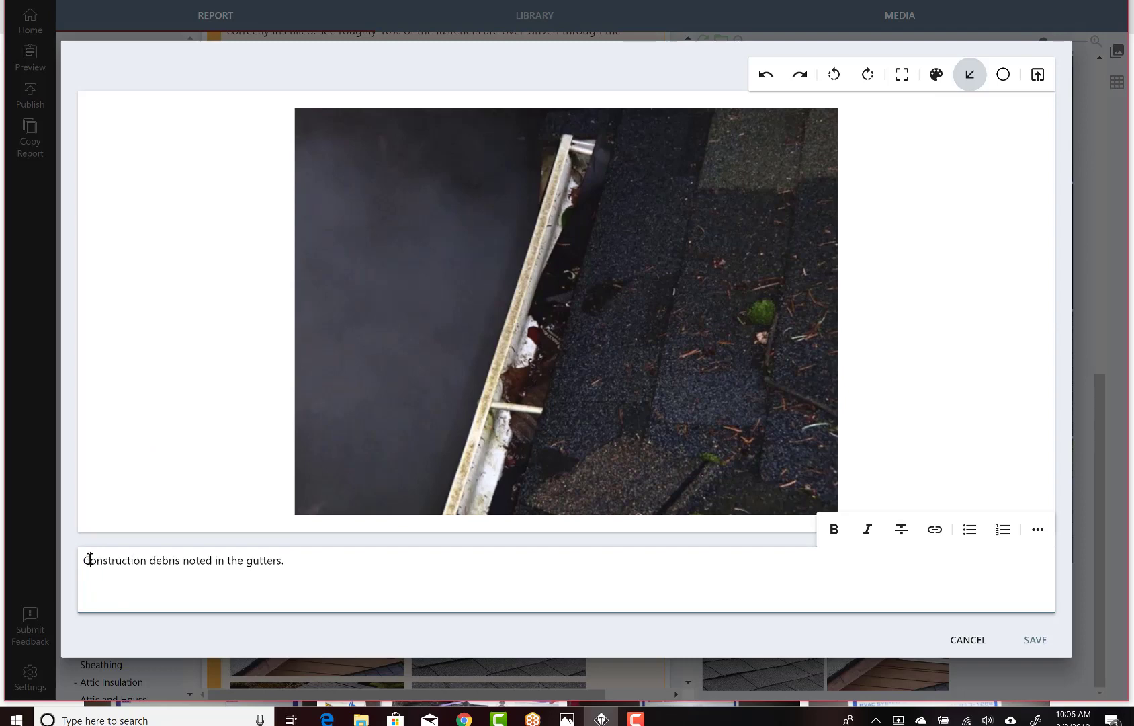
left_click(1035, 639)
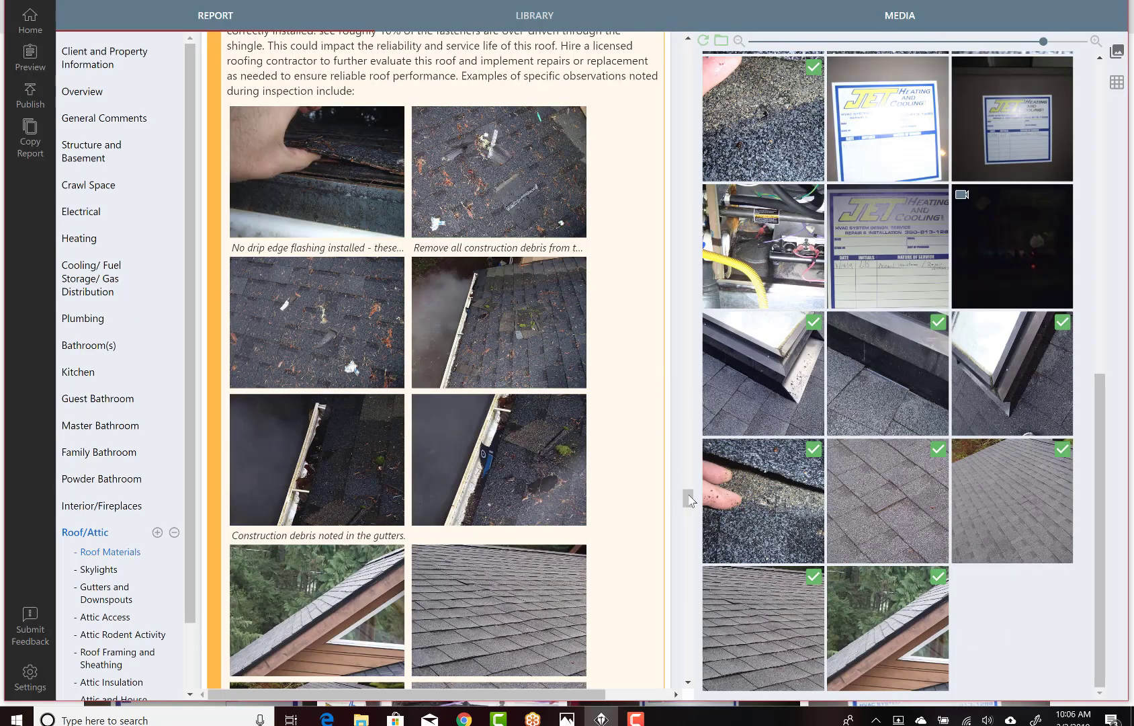
- Caption the photo of the roof's gable edge against the trees "Rows are reasonably straight" and save it
left_click_drag(690, 497, 692, 503)
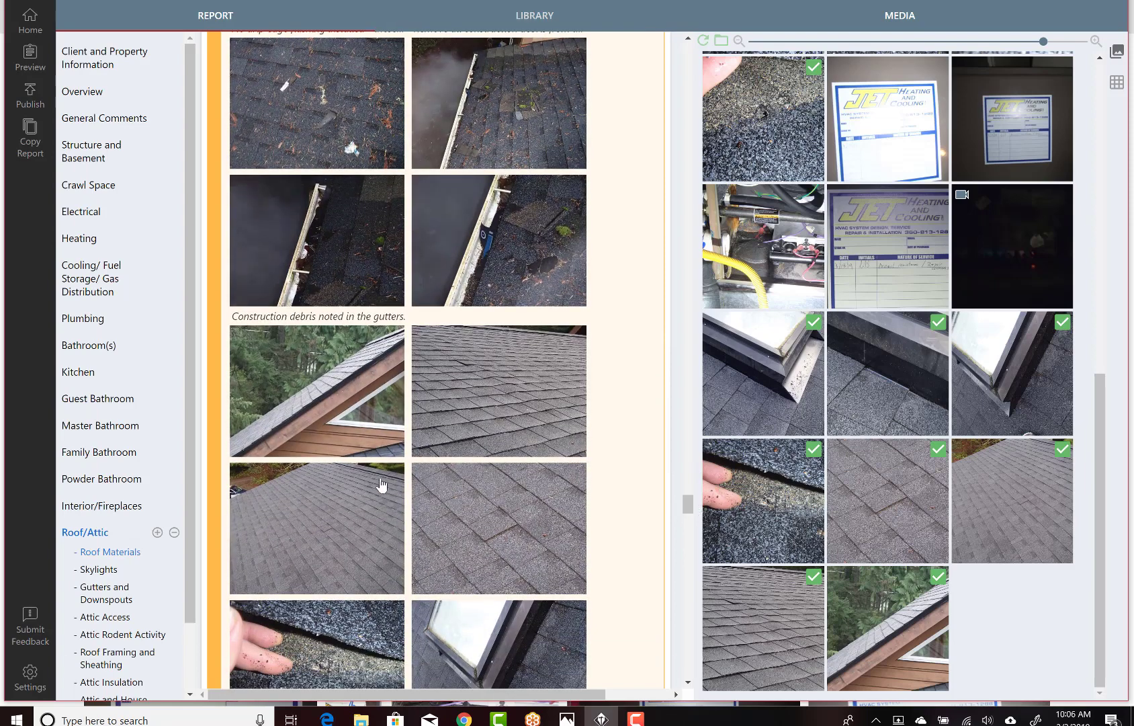
left_click(335, 407)
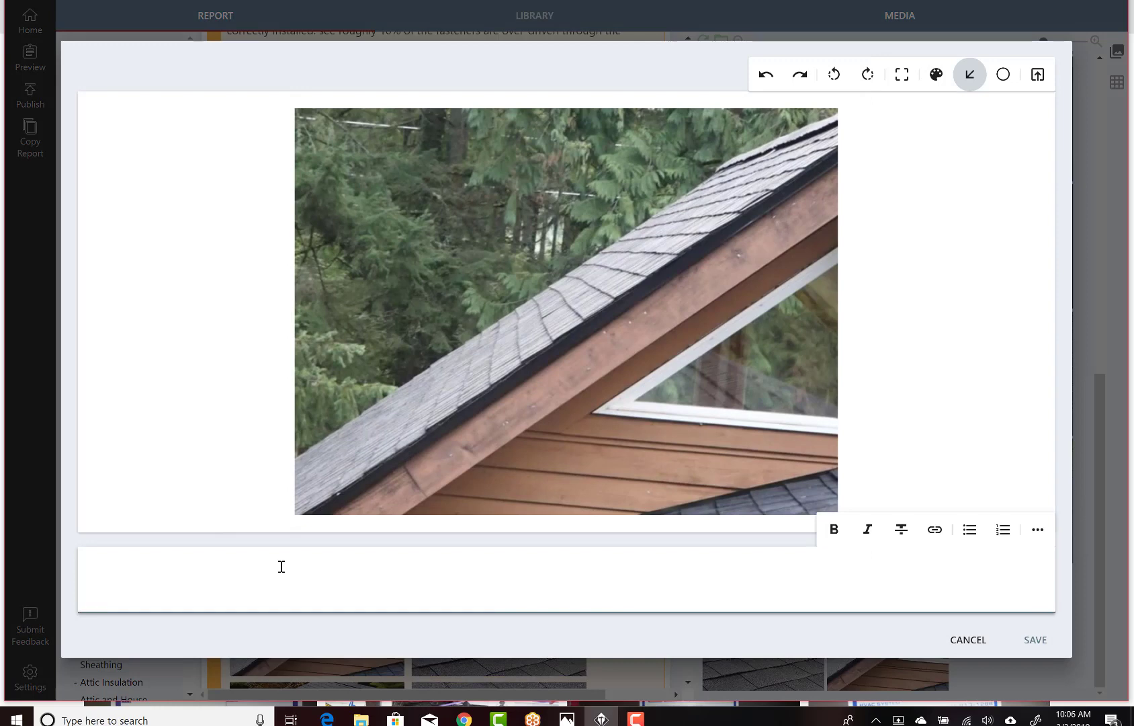
type("Row")
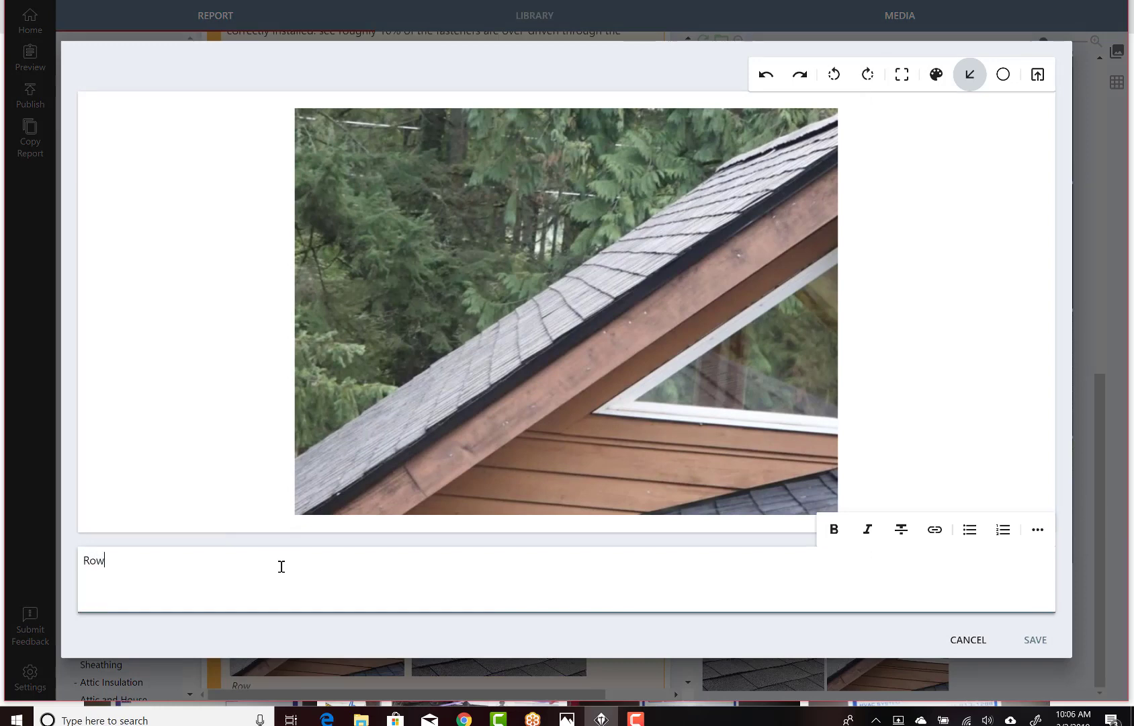
type("s are re")
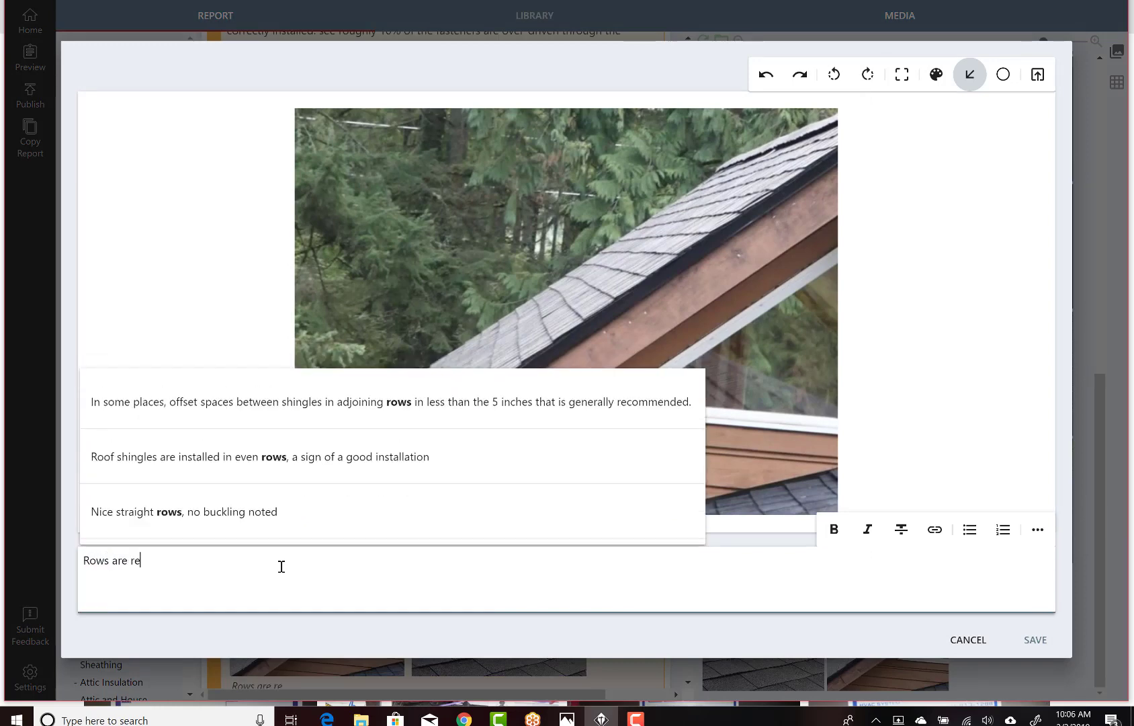
type("ason")
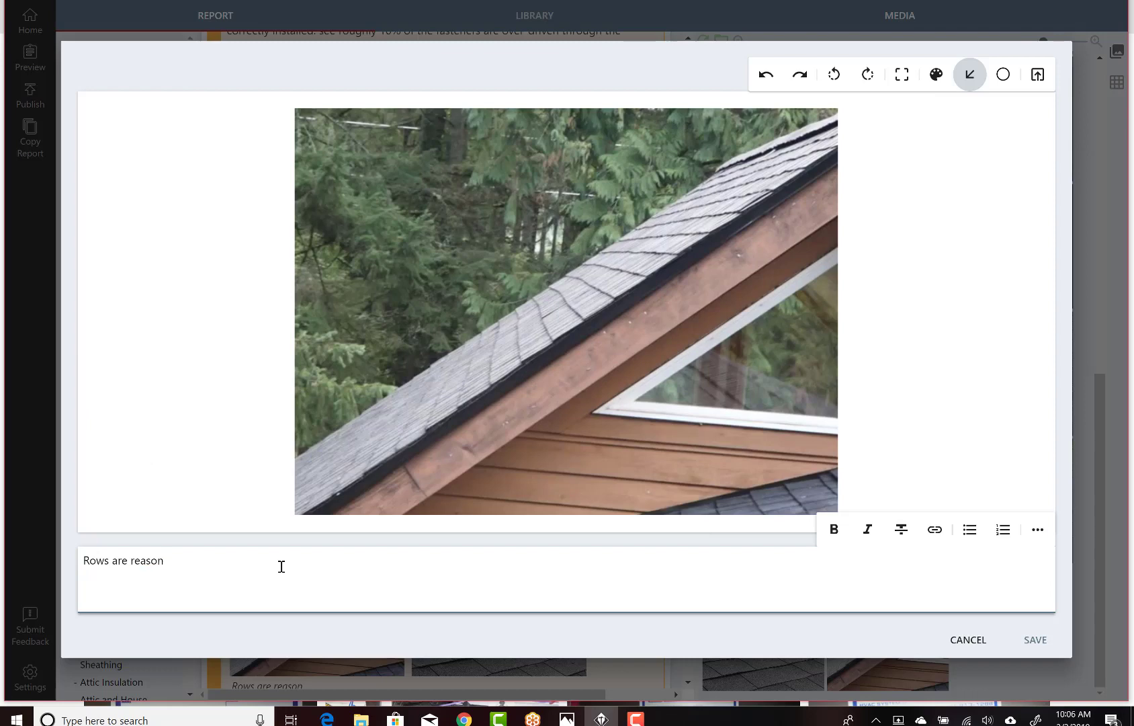
type("ably straight")
left_click(1035, 639)
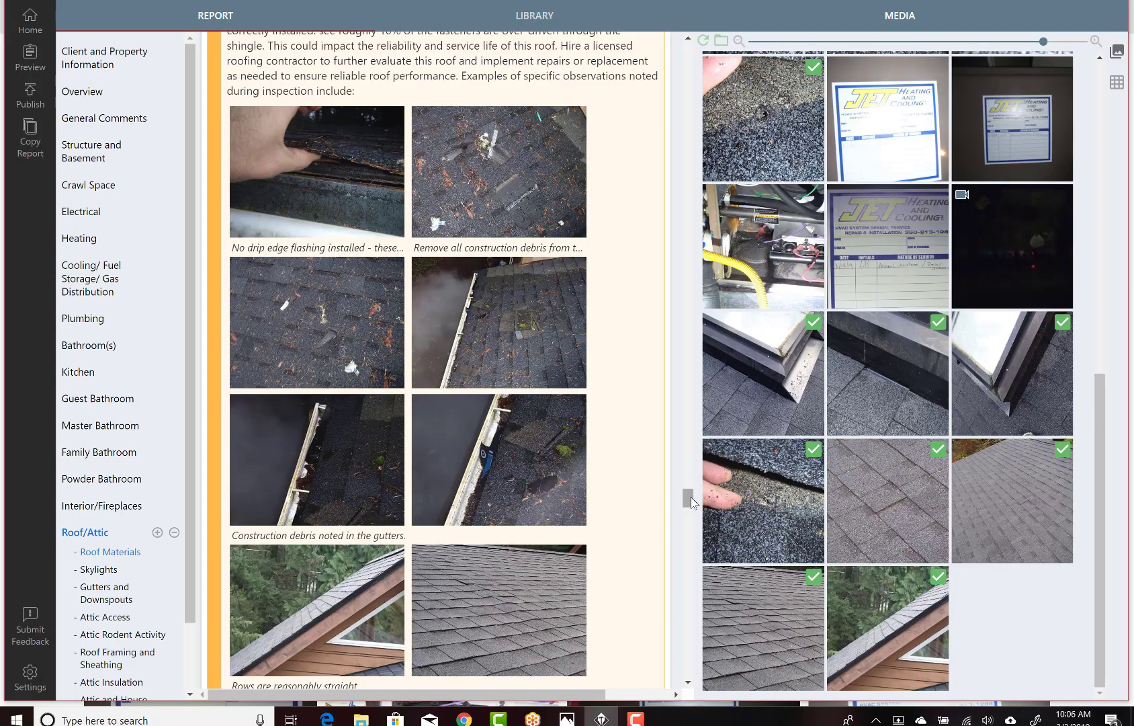
- Caption the shingle photo beside the gable edge with the library comment "Buckling shingles noted in the field of the roof" about poor installation or loosening fasteners
left_click_drag(691, 496, 691, 506)
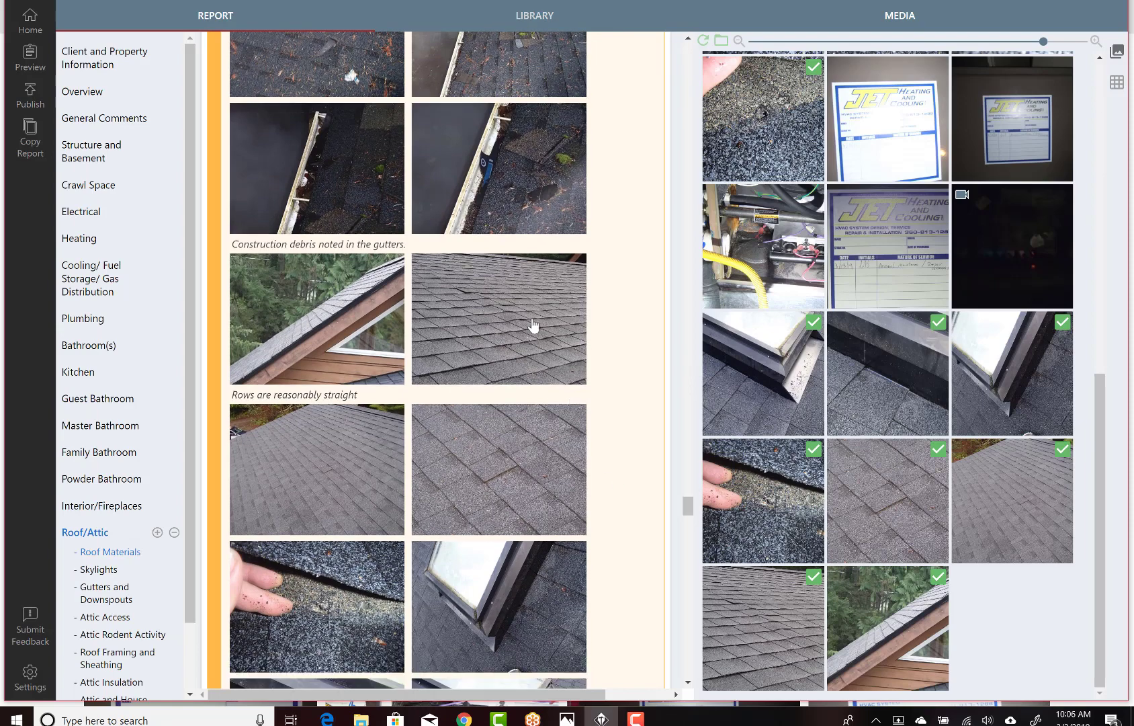
left_click(536, 327)
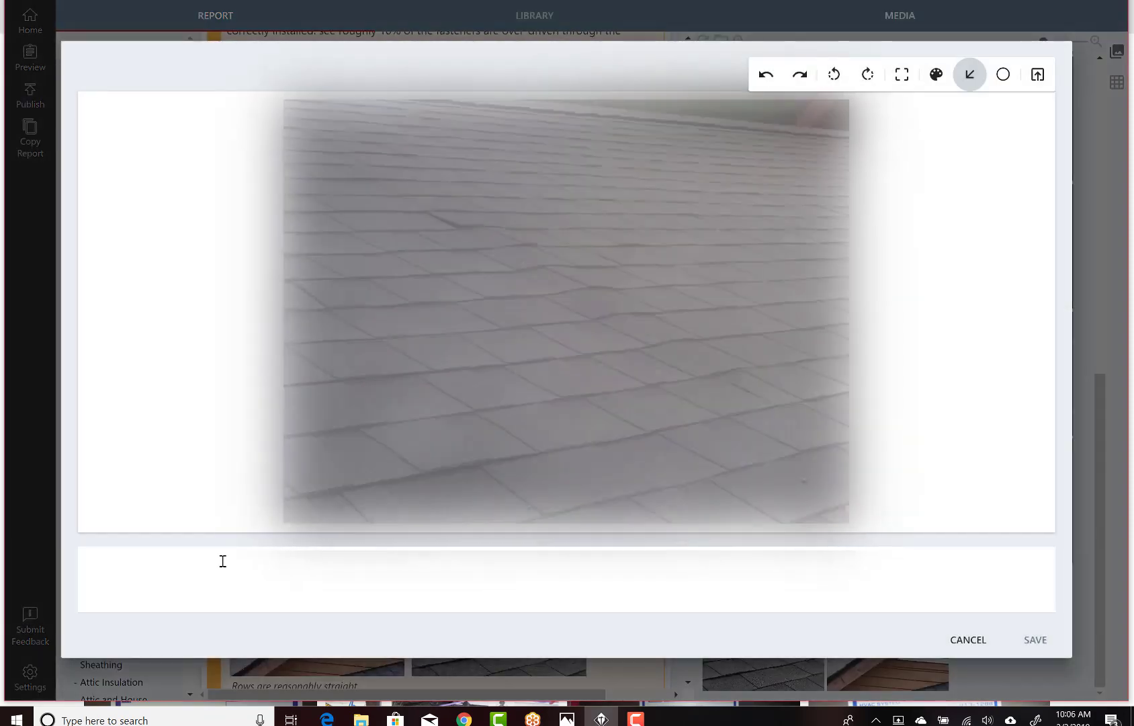
left_click(223, 560)
type("Buckl")
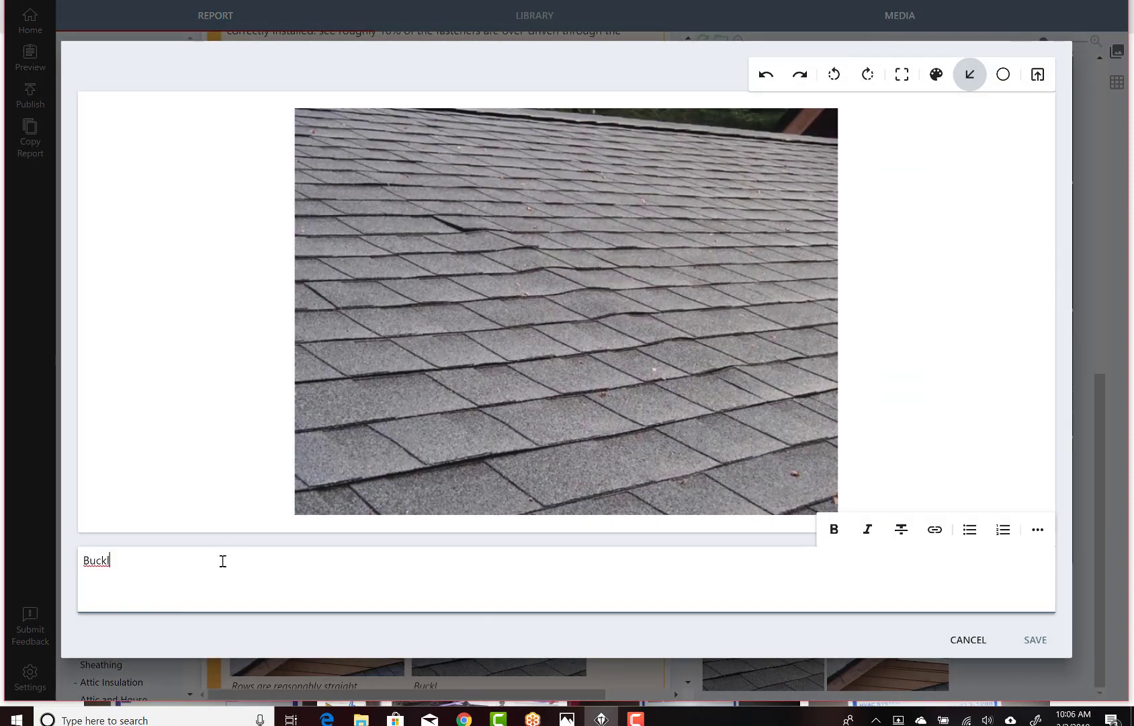
type("ing noted")
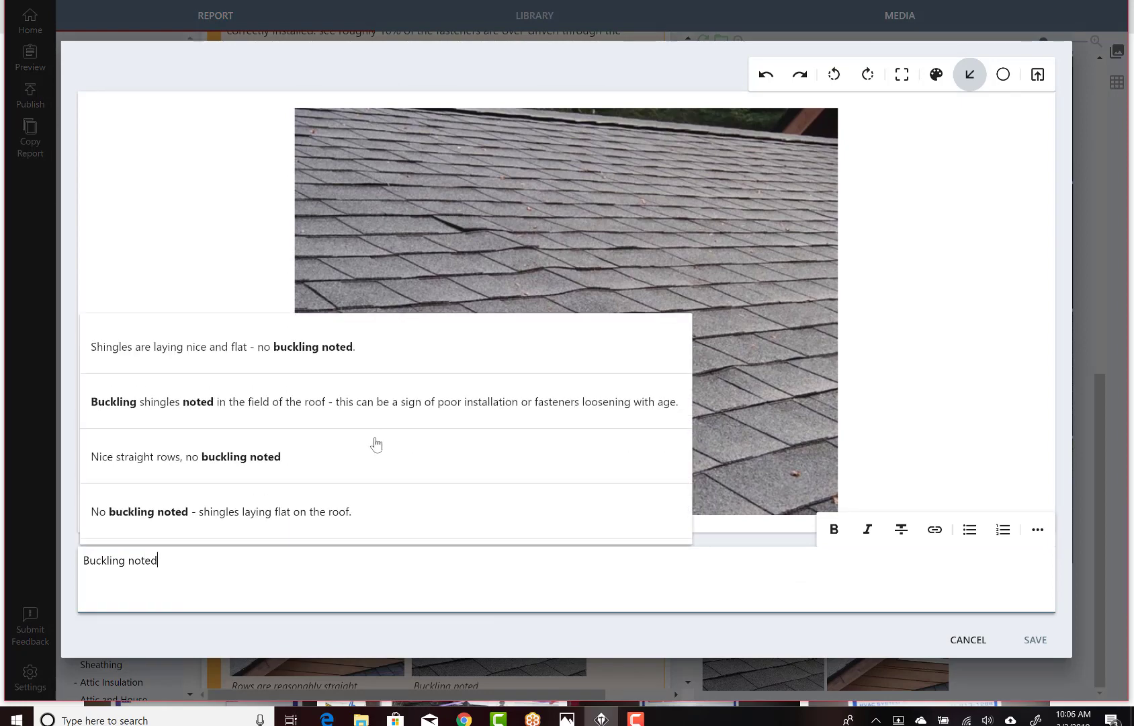
left_click(414, 422)
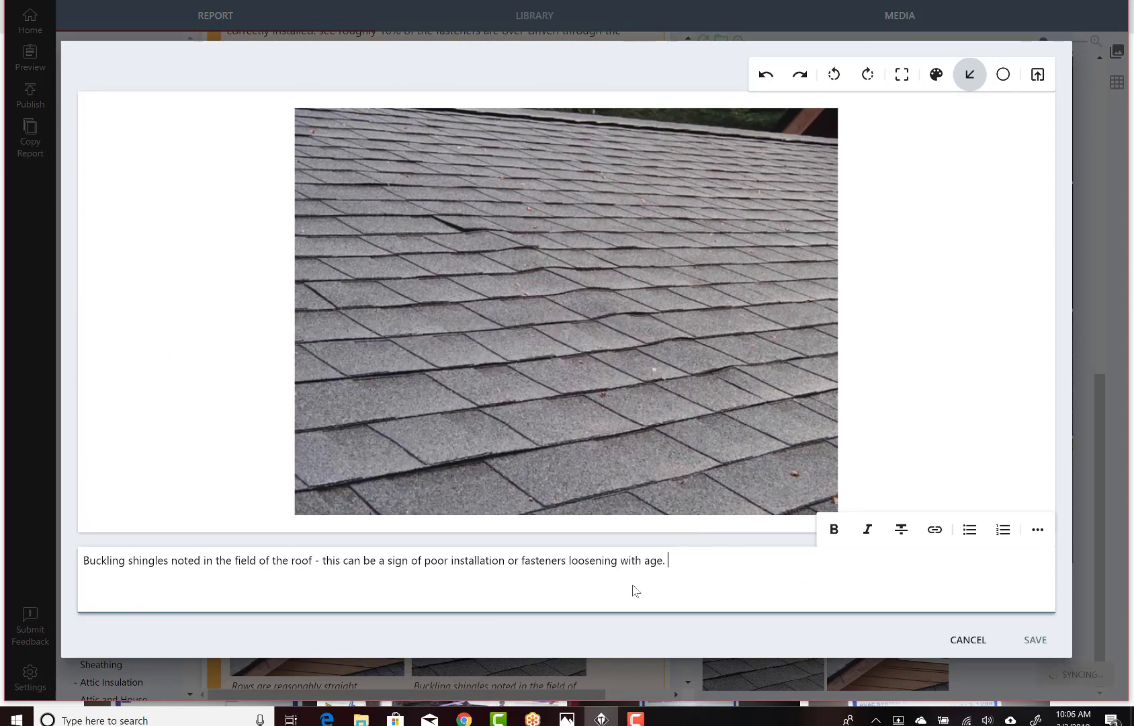
- Replace the period ending the buckling shingles caption with "- see south side." and save the photo
key("BackSpace")
key("BackSpace")
type("- see south")
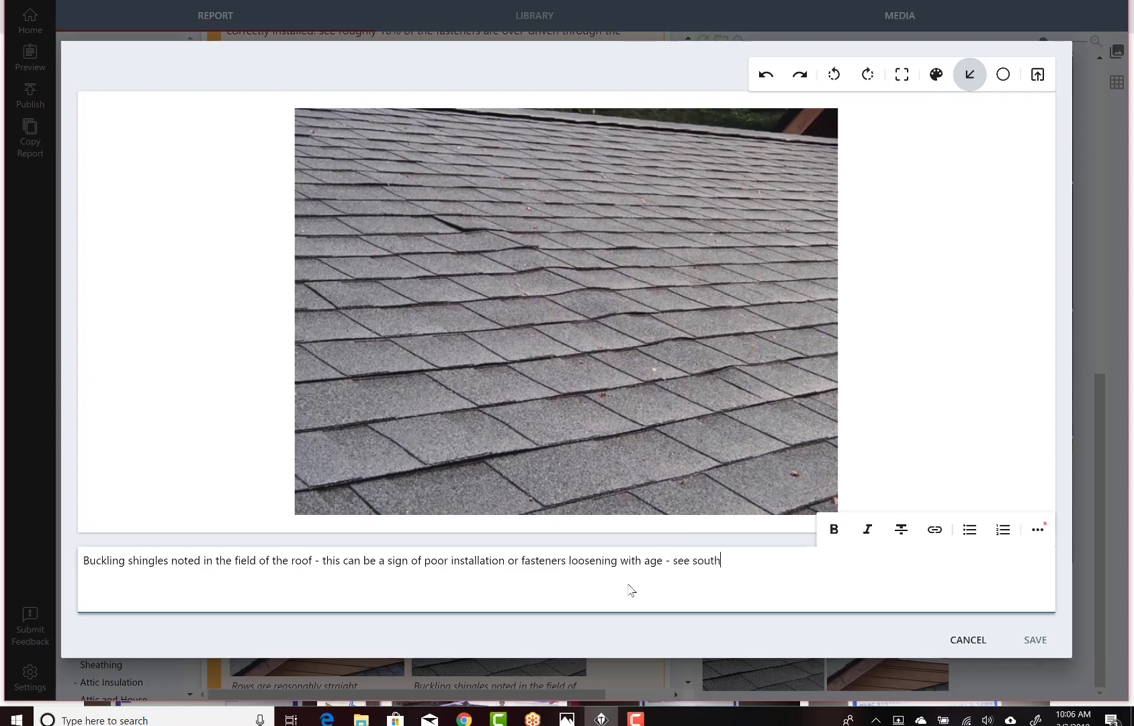
type(" side.")
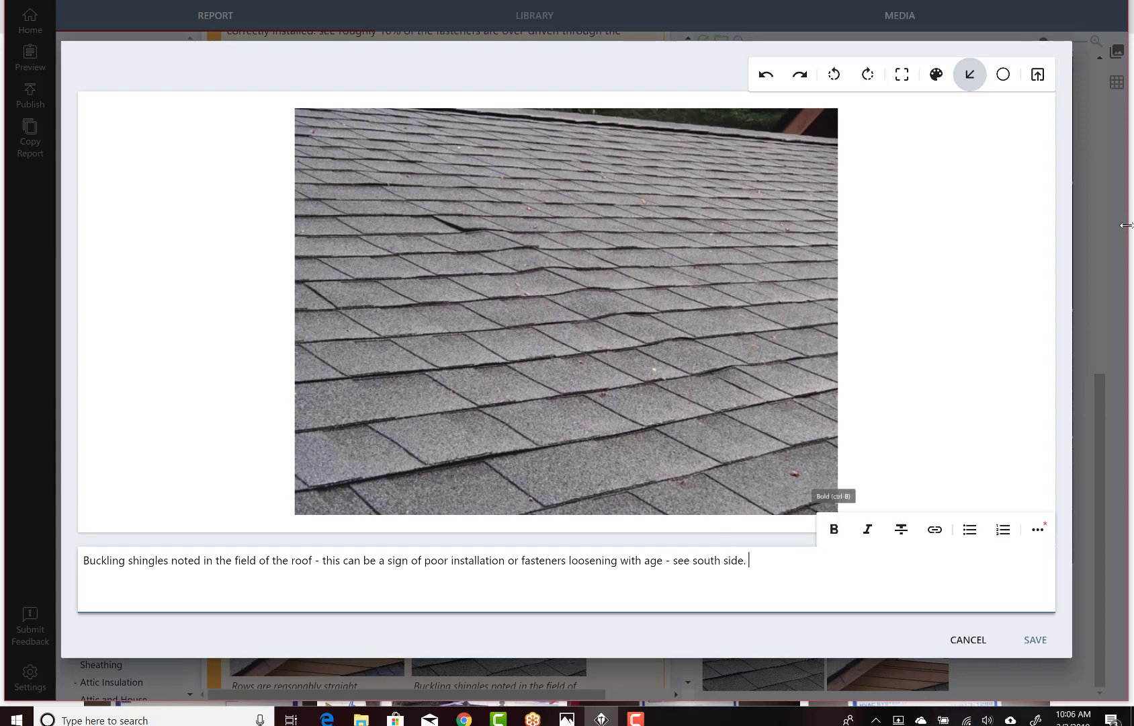
left_click(1035, 639)
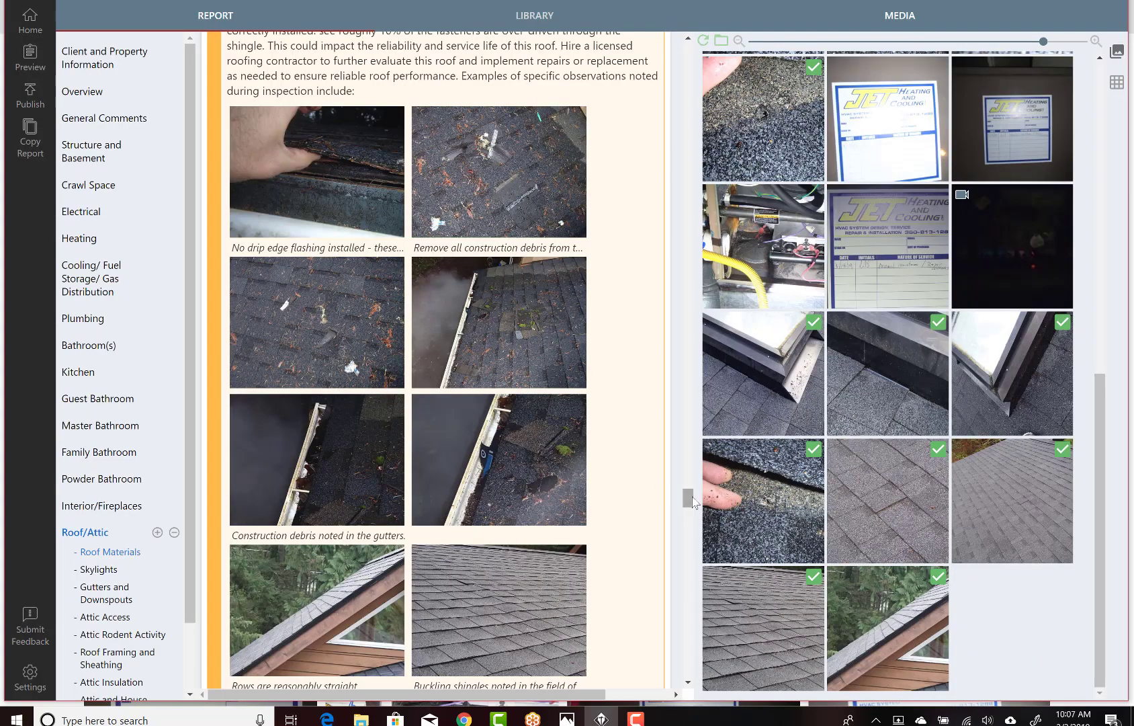
- Draw an arrow on the wide roof slope photo, running from the right of the slope to the shingles at its upper middle
left_click_drag(692, 498, 696, 518)
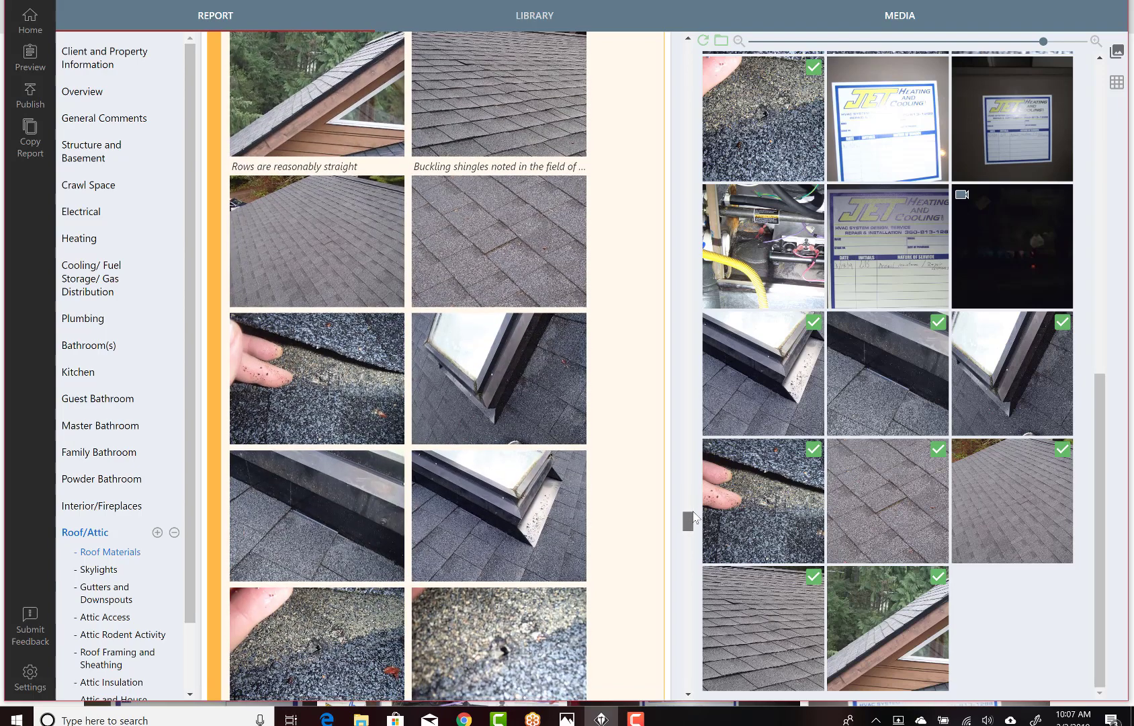
mouse_move(401, 195)
left_click(373, 253)
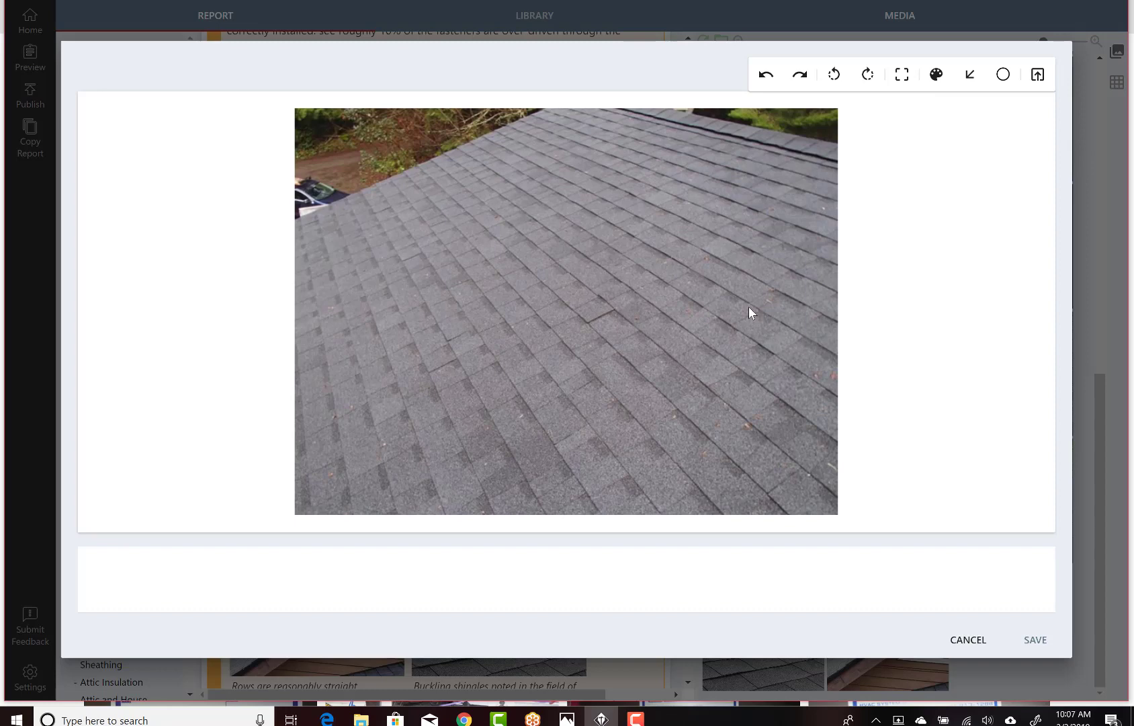
left_click_drag(757, 304, 503, 226)
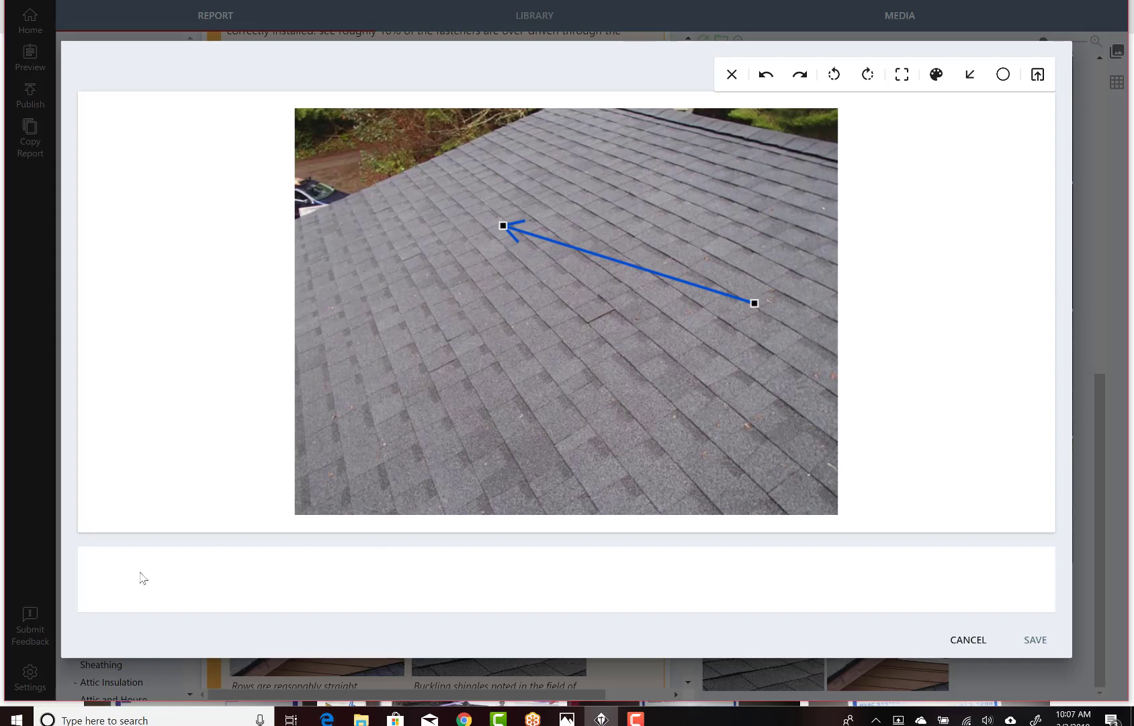
- Caption the wide roof slope photo "The arrow points to the approximate area of the buckling." and save it
left_click(200, 557)
type("The arro")
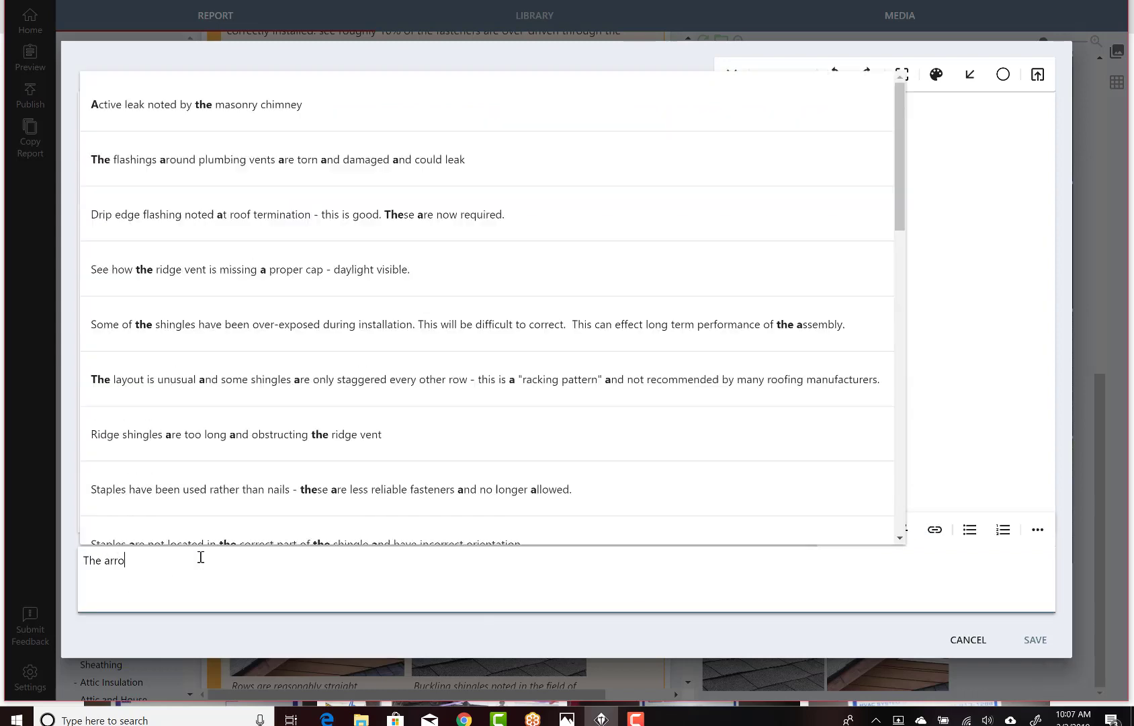
type("w poin")
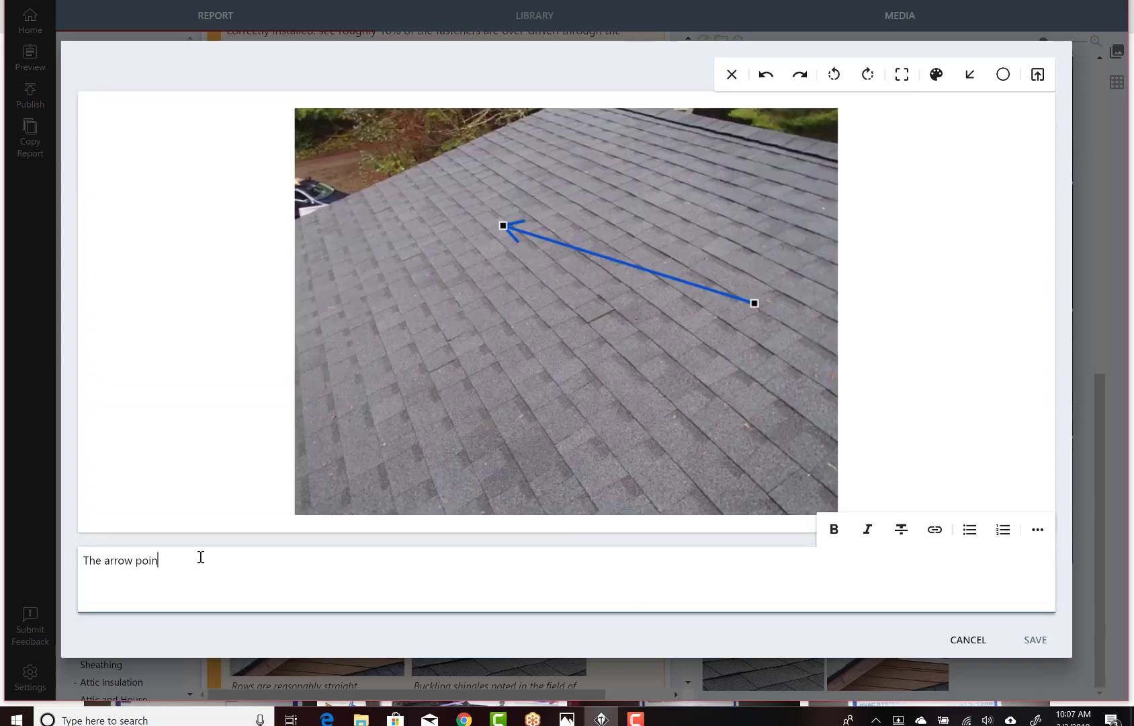
type("ts to the approximate area of the ")
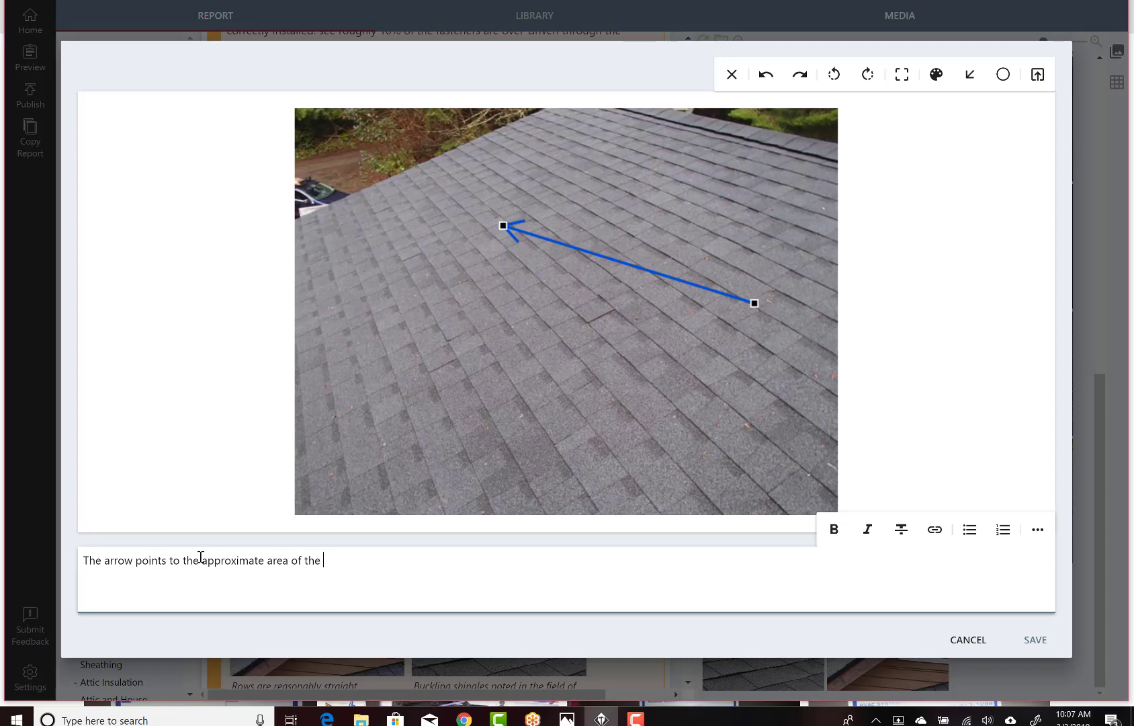
type("buckling.")
left_click(1035, 641)
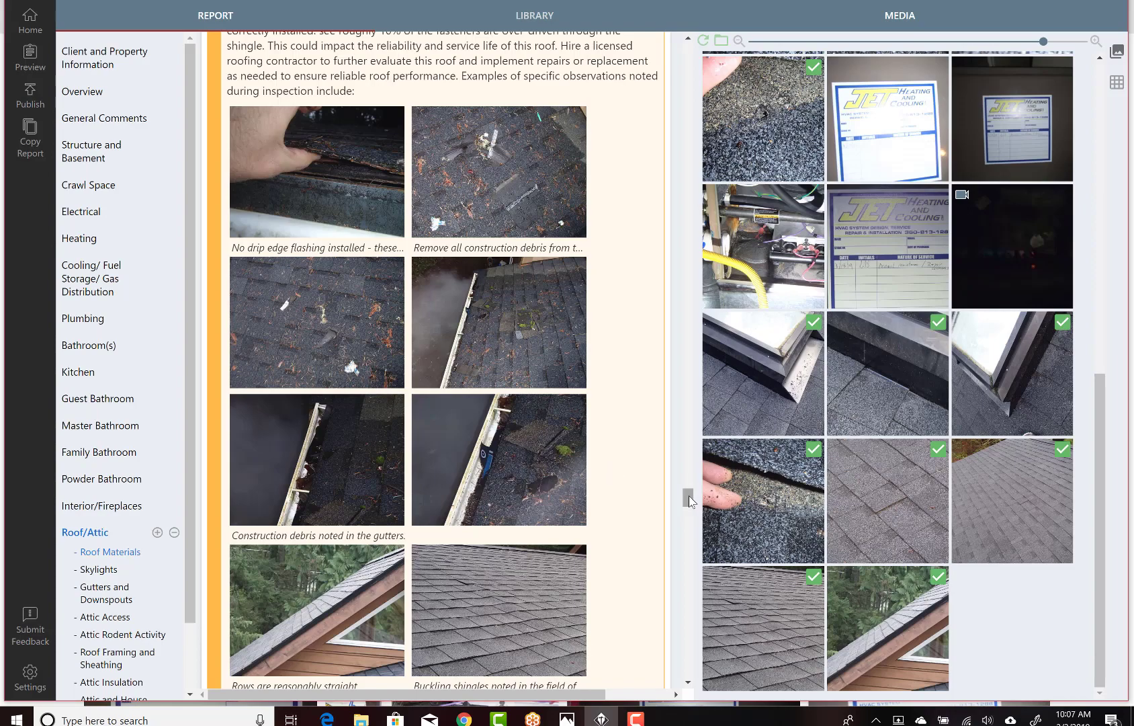
- Draw a circle around the exposed fastener in the first photo of fingers lifting a shingle
left_click_drag(689, 495, 692, 511)
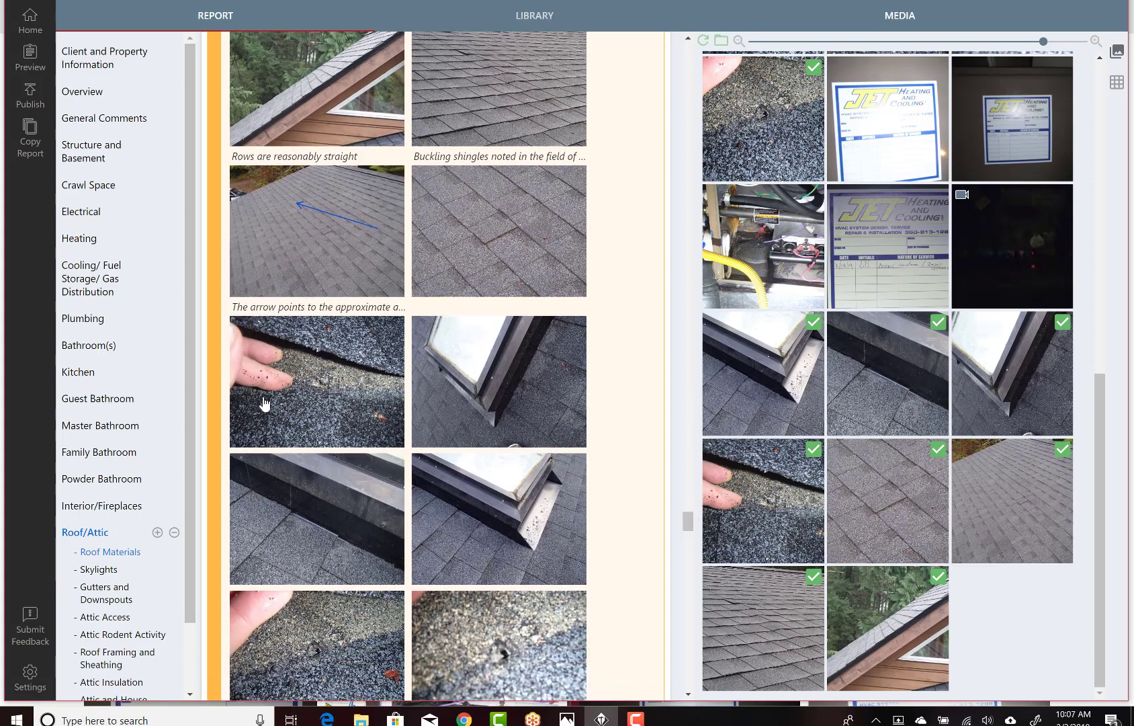
left_click(300, 378)
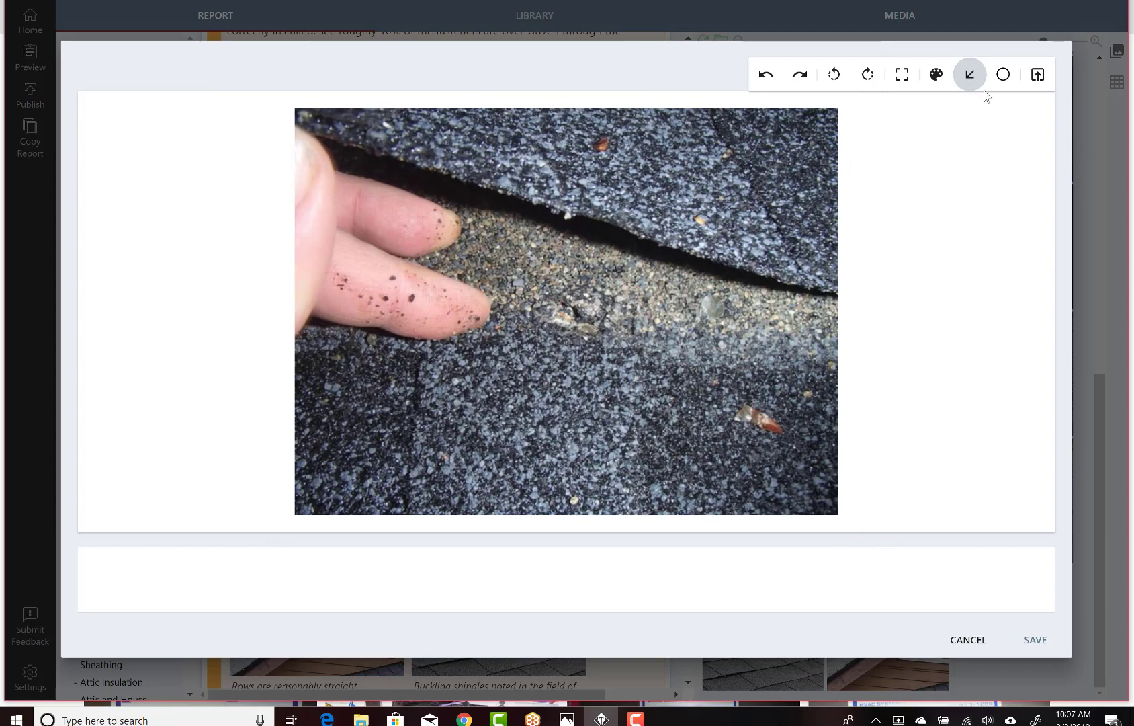
left_click(1003, 75)
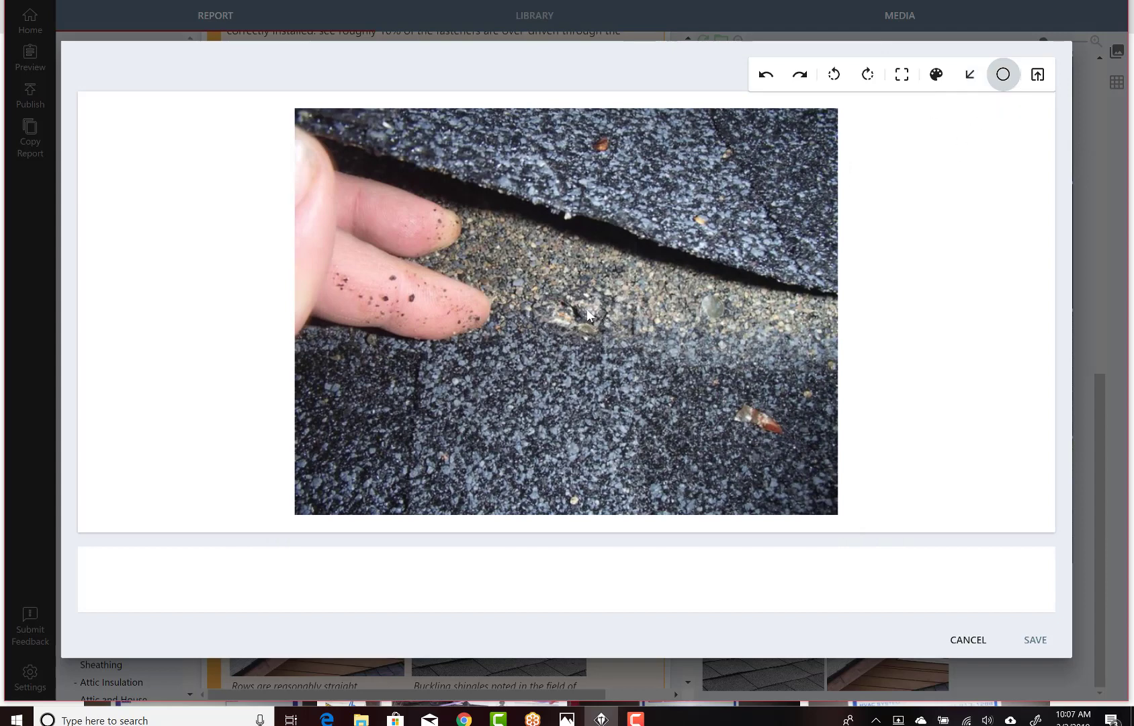
left_click_drag(575, 306, 581, 365)
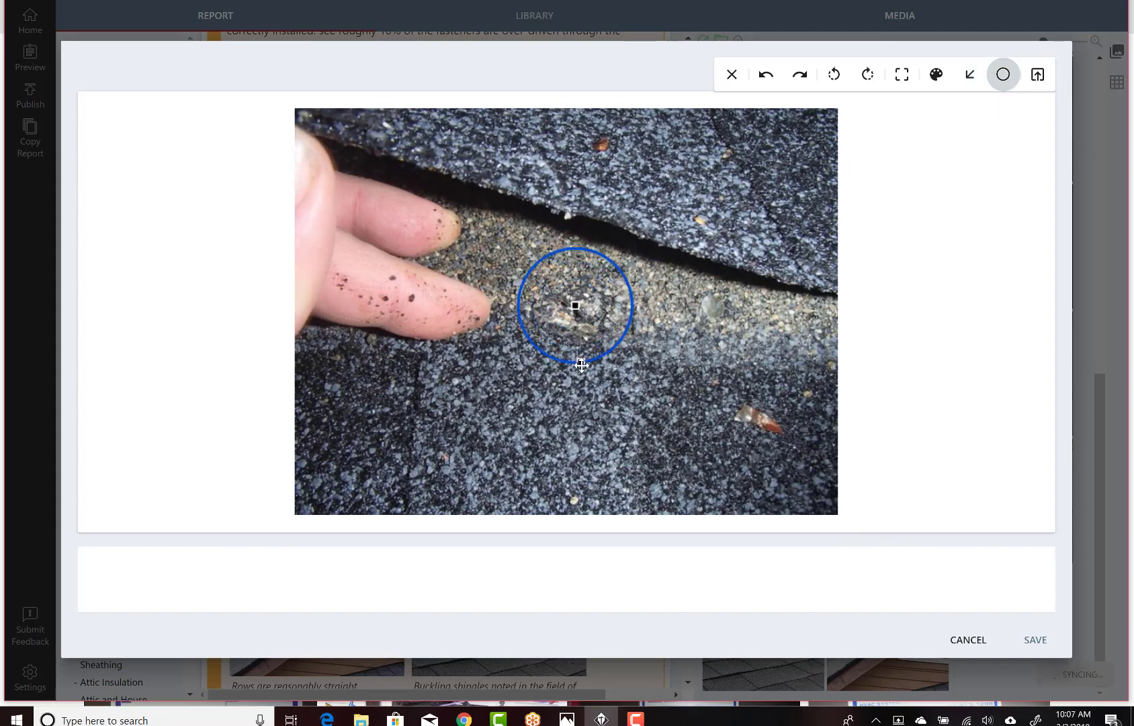
- Caption the circled fastener photo "Spot checking fasteners, some have been over-driven. This is not recommended by the shingle manufacturer." and save it
left_click(285, 576)
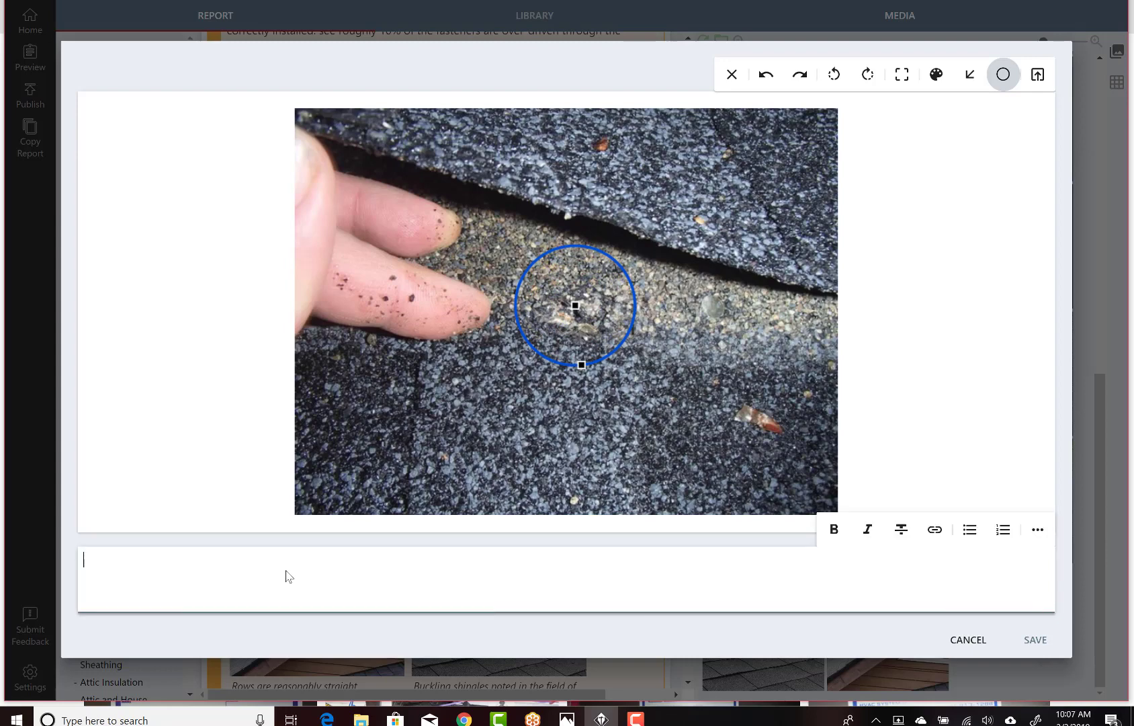
type("Spot checki")
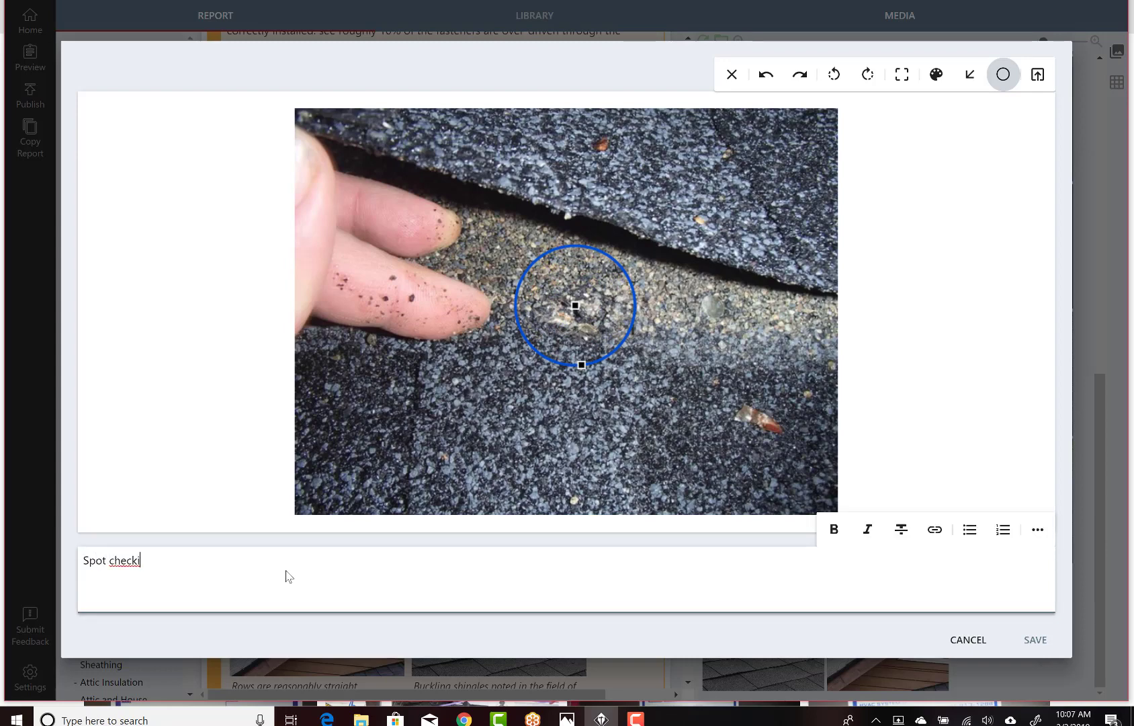
type("ng fasteners, some have been o")
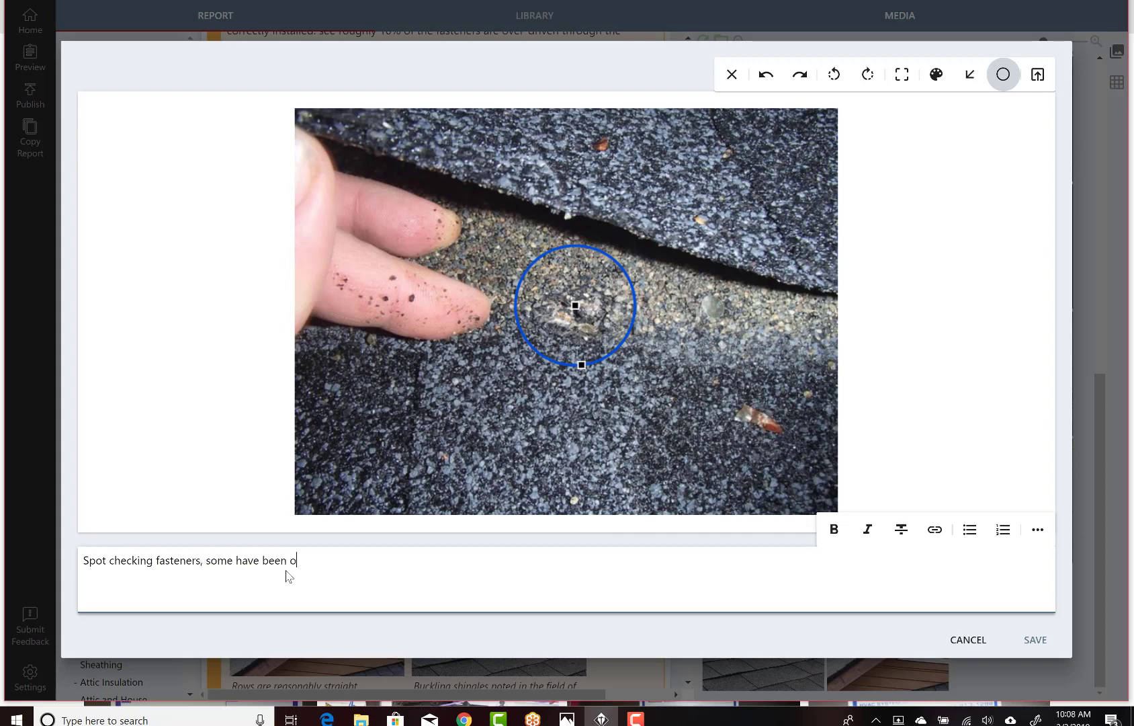
type("ver-driven. This is not recommended ")
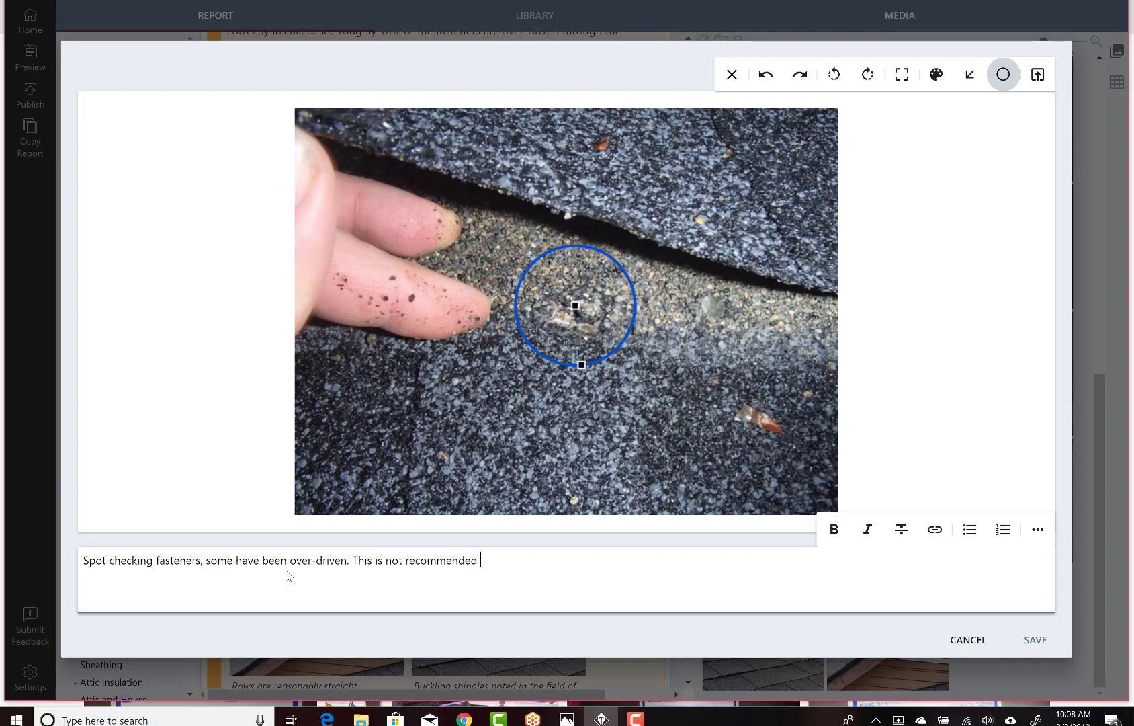
type("by the shingle manufacture")
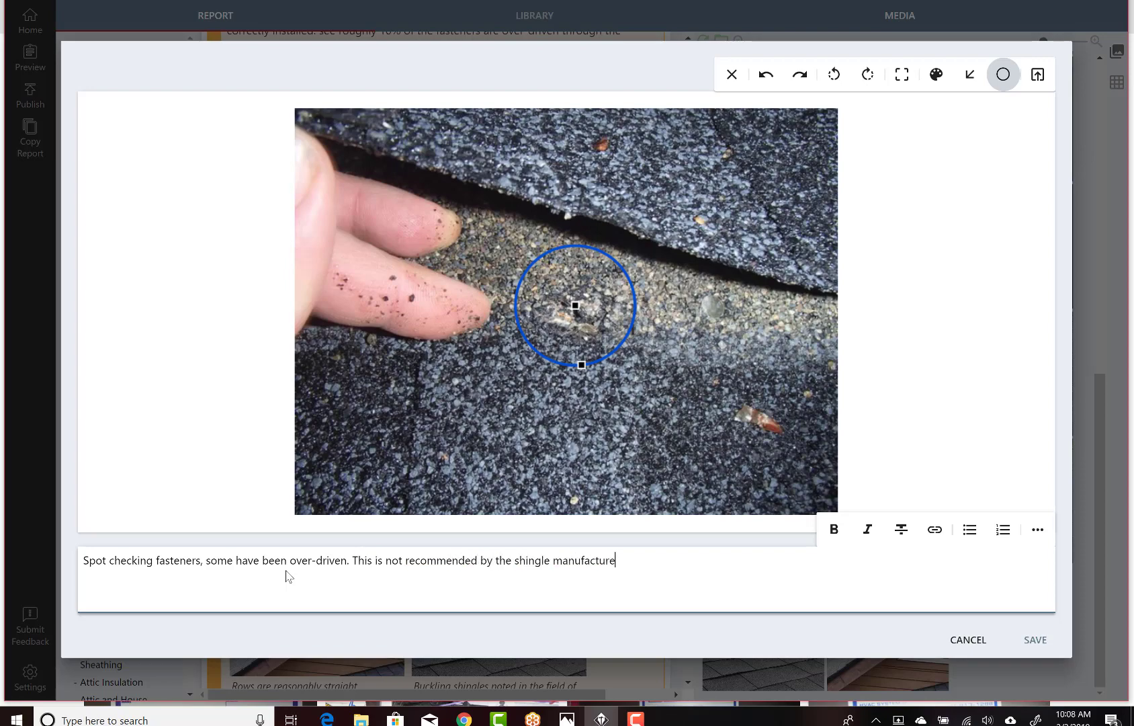
type("r.")
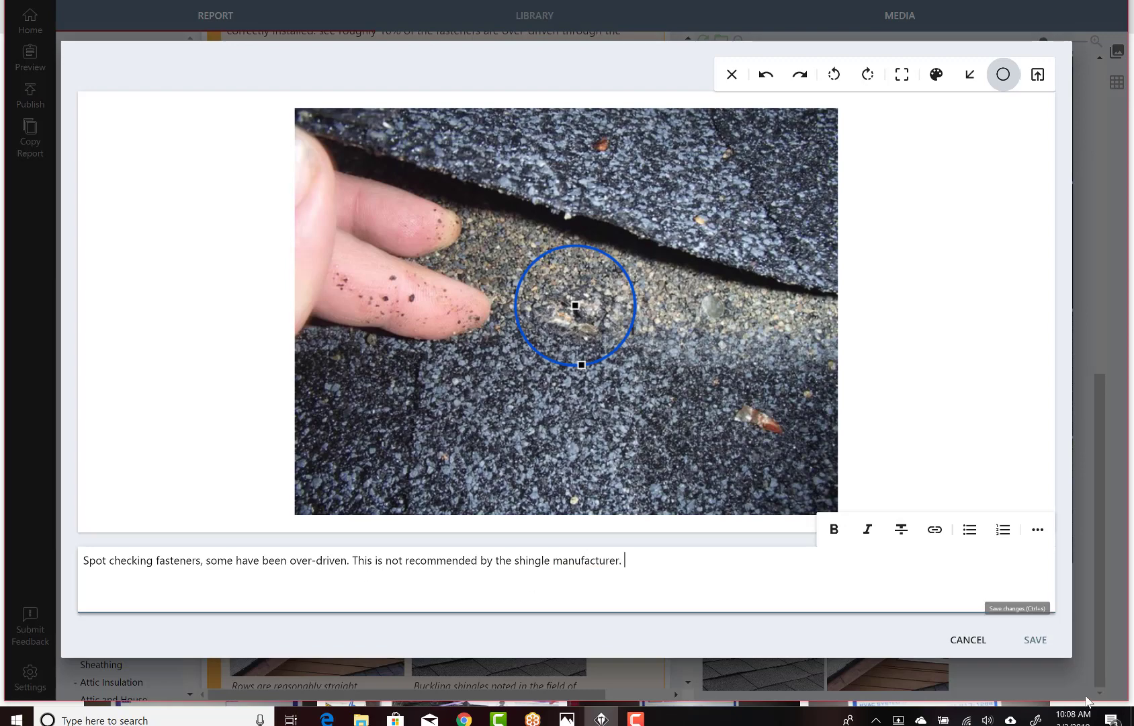
left_click(1036, 640)
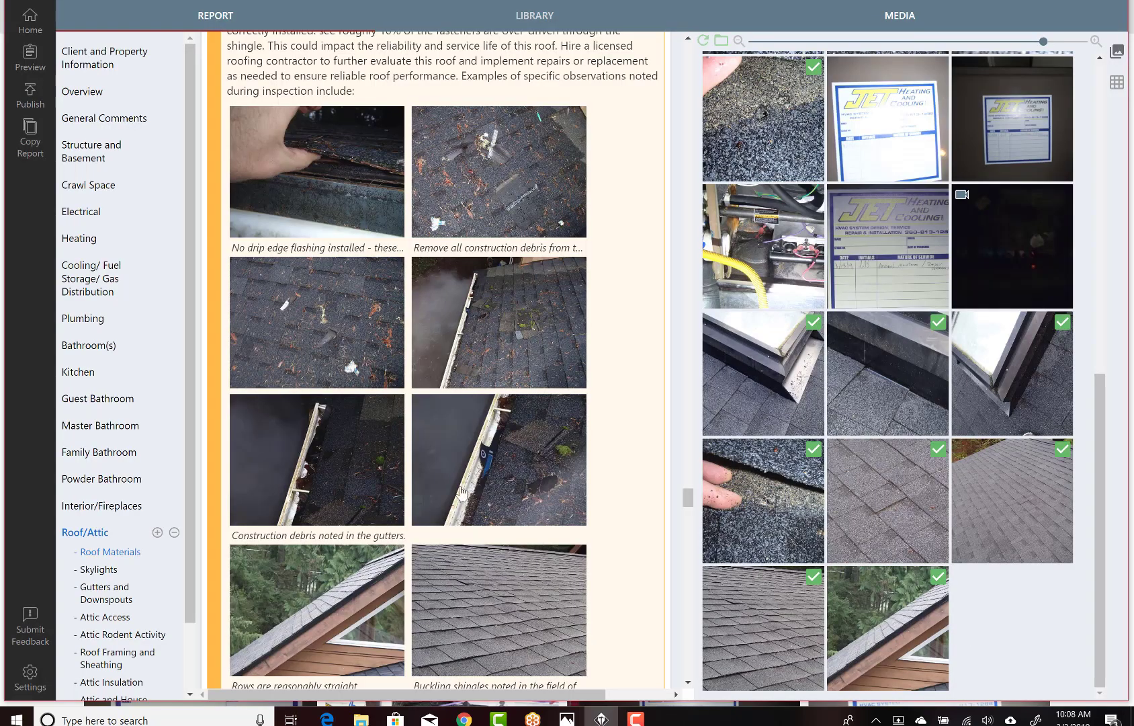
- Caption the photo of the skylight's lower corner "Skylight flashings looked visibly normal." and save it
left_click_drag(688, 501, 690, 524)
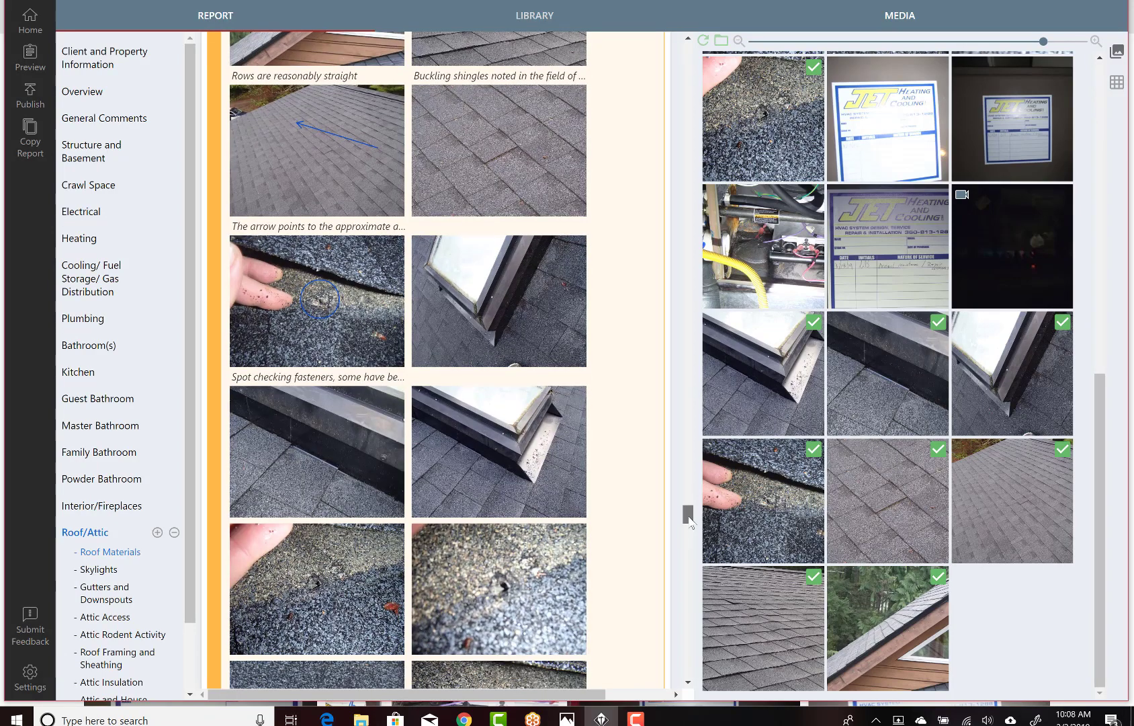
mouse_move(484, 287)
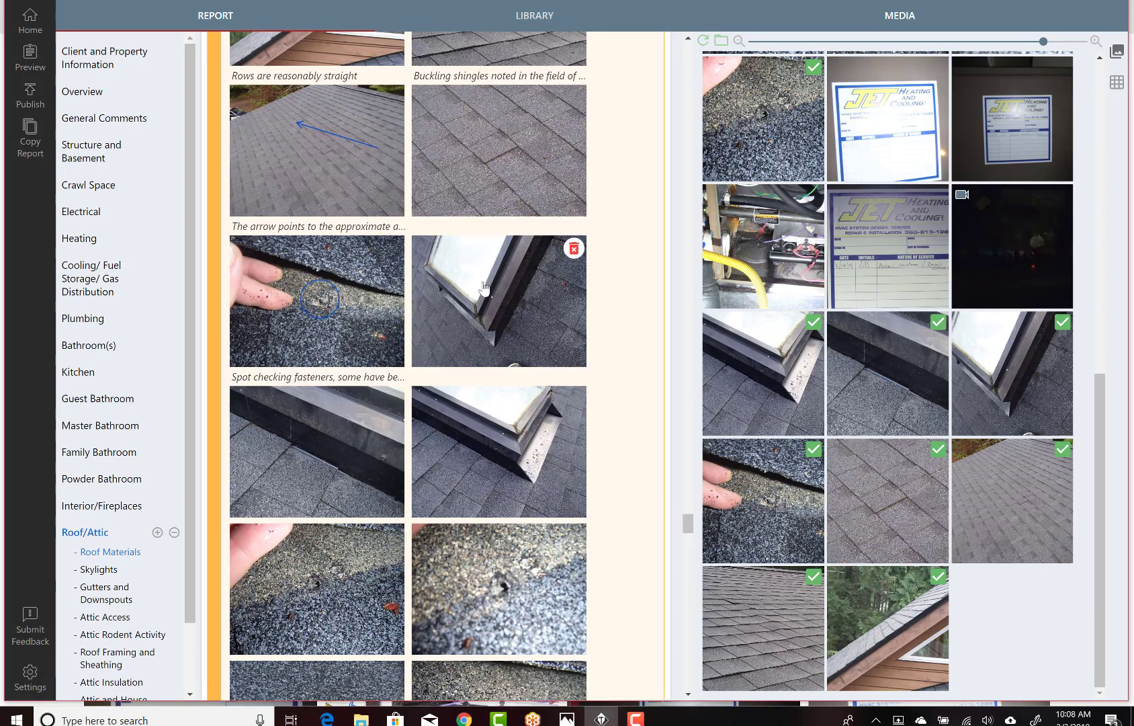
left_click(484, 288)
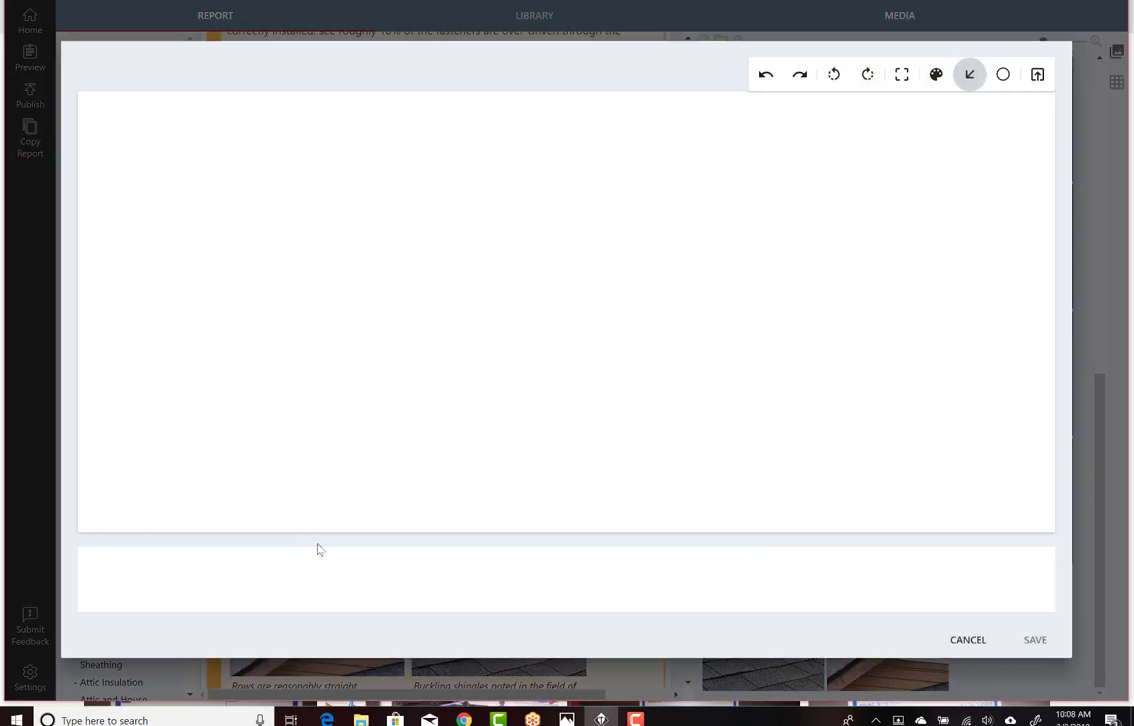
left_click(205, 560)
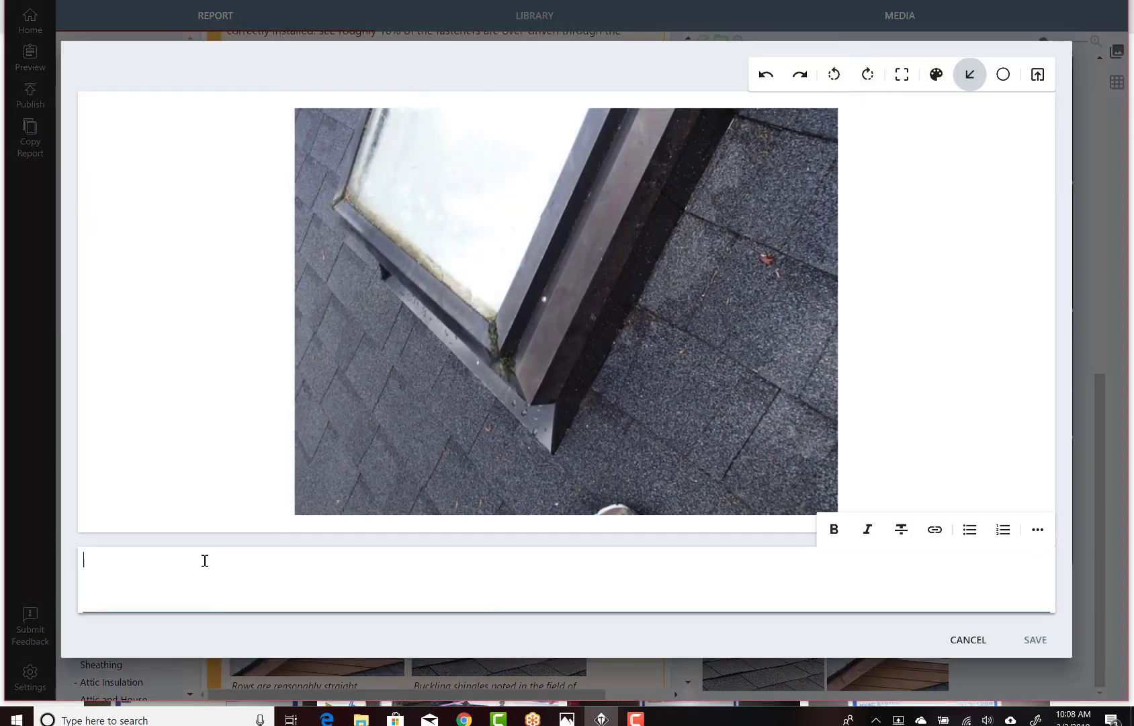
type("Skylkiq")
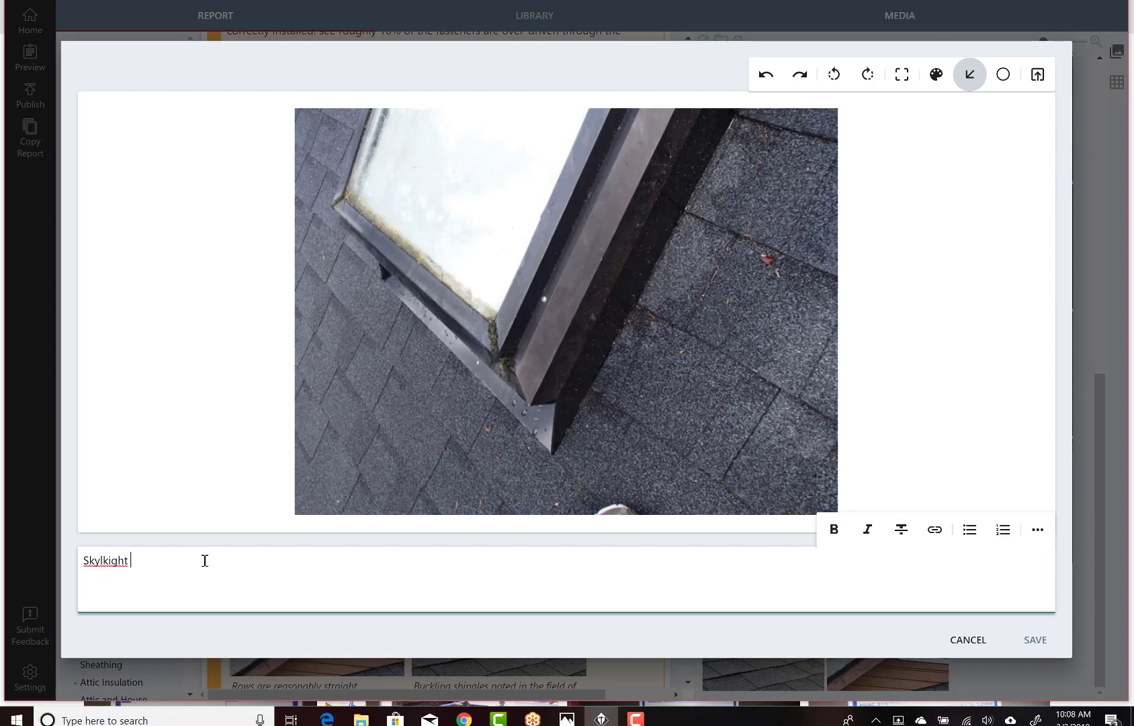
key("BackSpace")
key("BackSpace")
key("BackSpace")
type("ight flashings looked visibl")
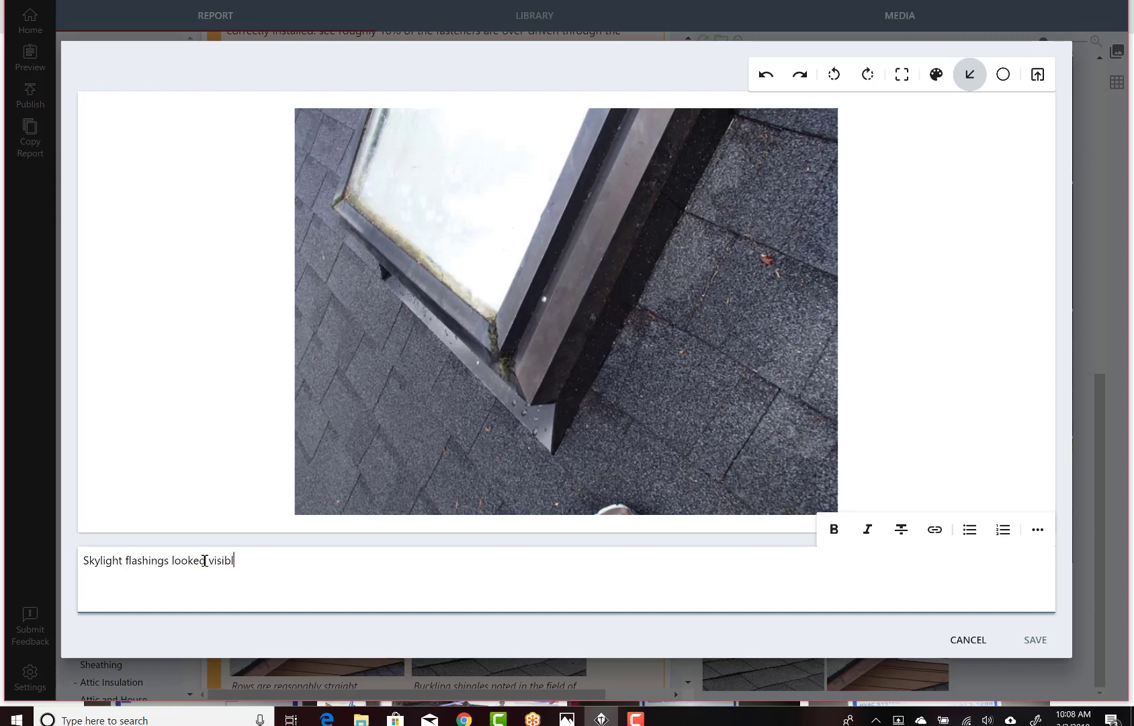
type("y normal.")
left_click(1035, 639)
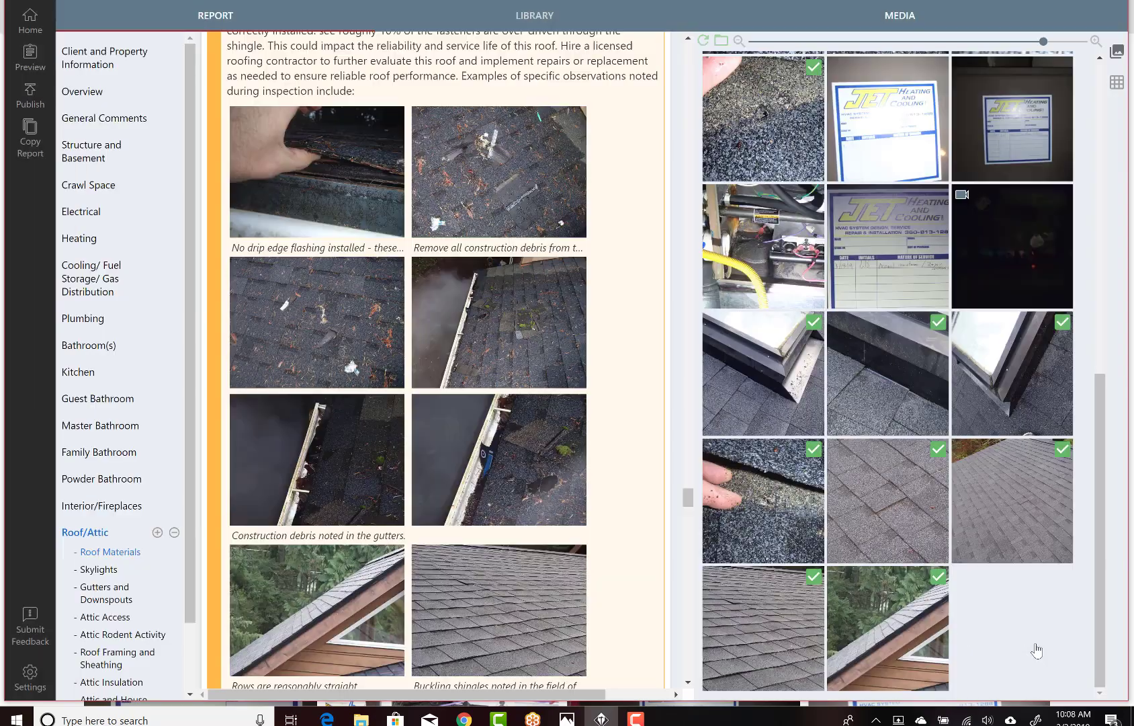
- Caption the photo of the flashing along the skylight's side "Step flashings noted at the skylight" and save it
left_click_drag(689, 506, 695, 527)
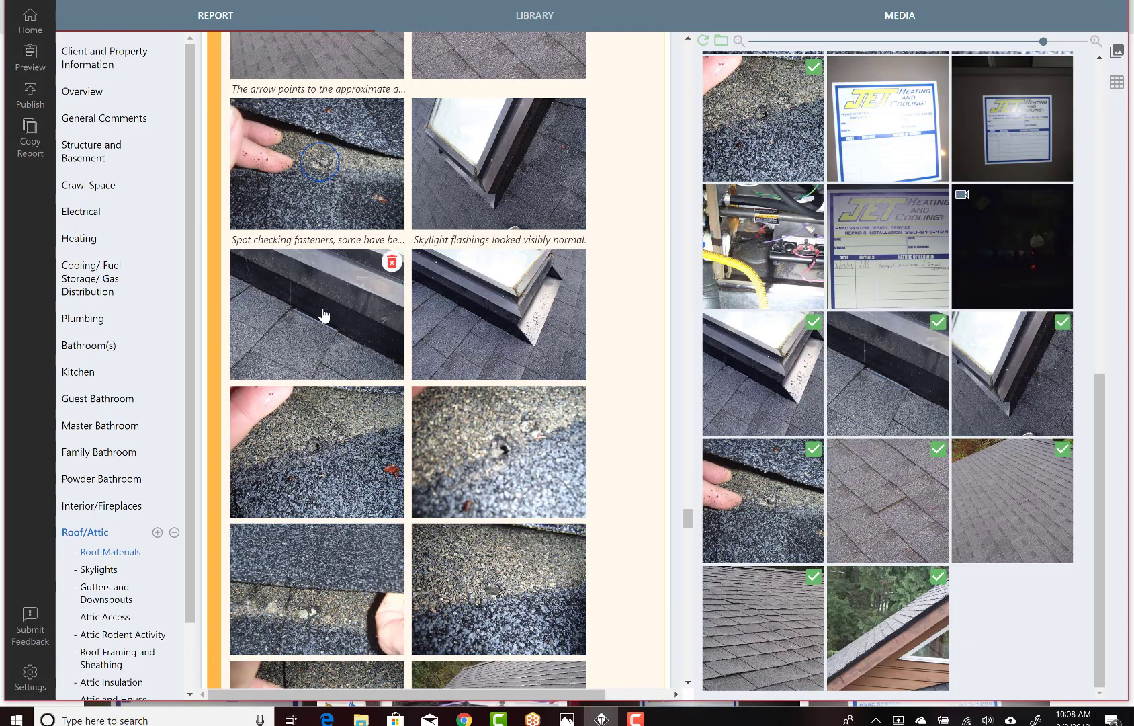
left_click(232, 573)
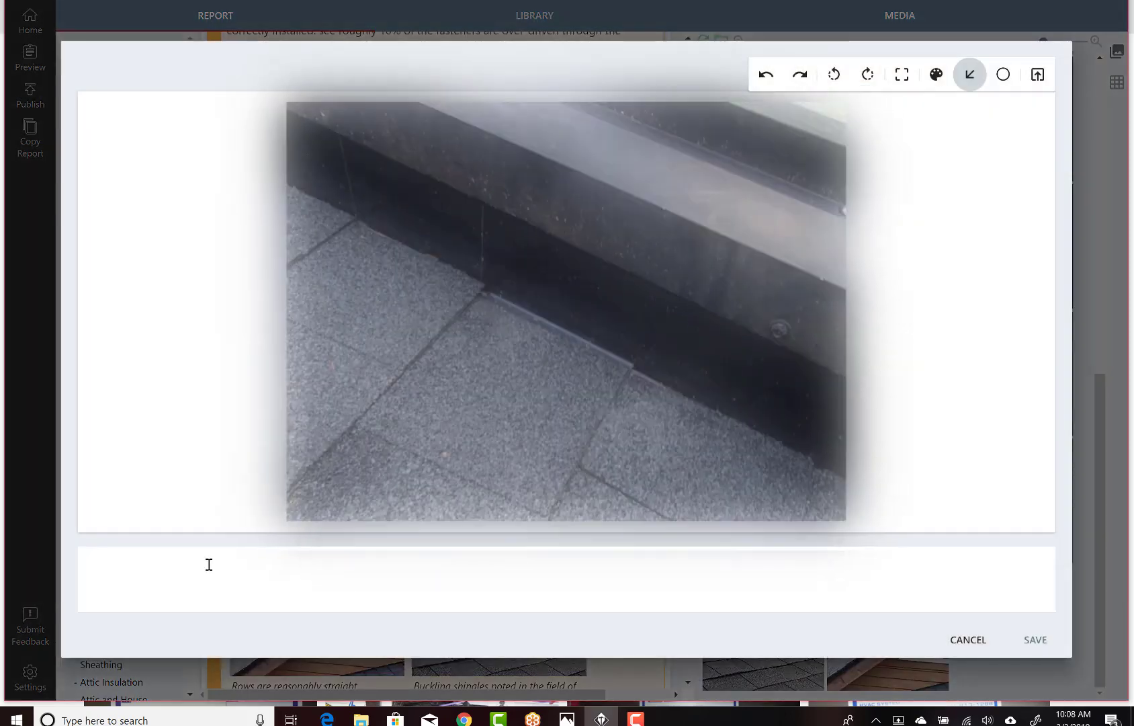
left_click(209, 564)
type("Step flas")
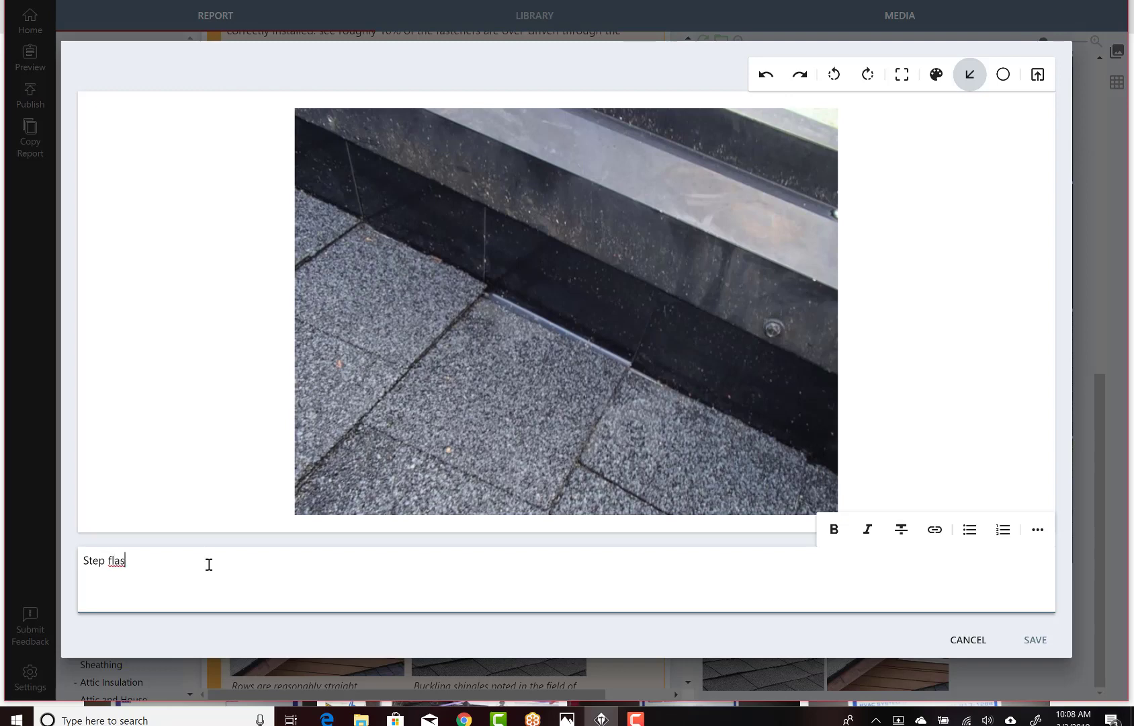
type("hings noted at the skylight")
left_click(1035, 639)
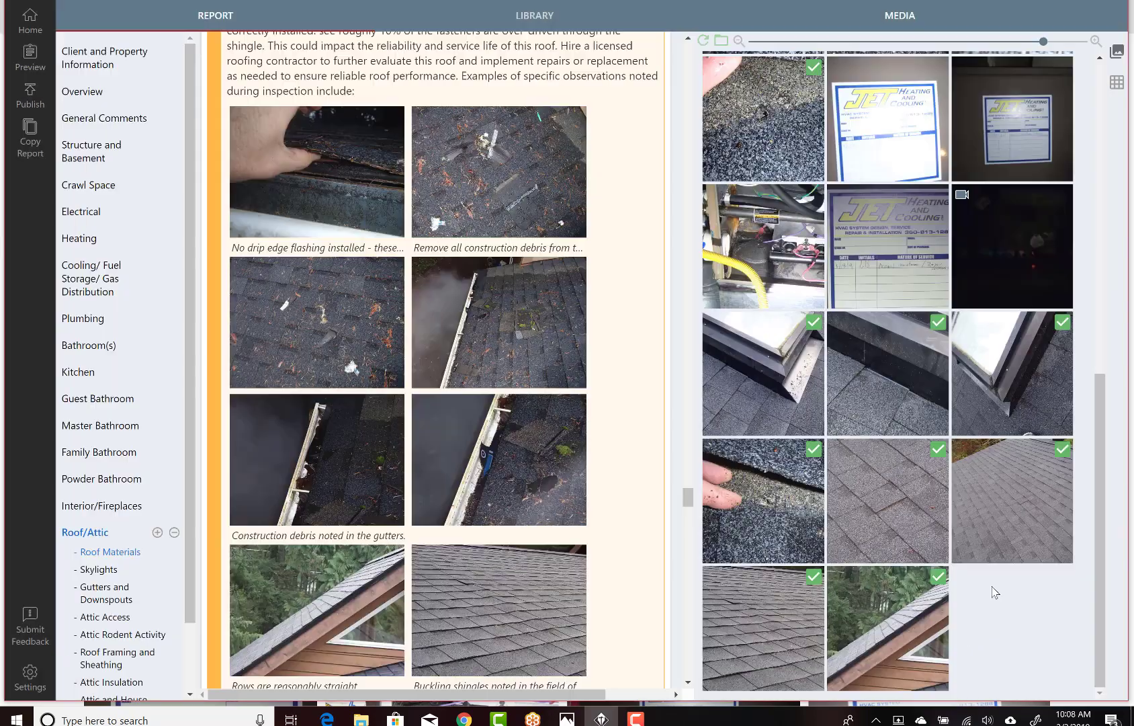
- Caption the fastener photo below the step flashings photo "Here is another fastener that has been driven through the shingle."
left_click_drag(688, 497, 688, 523)
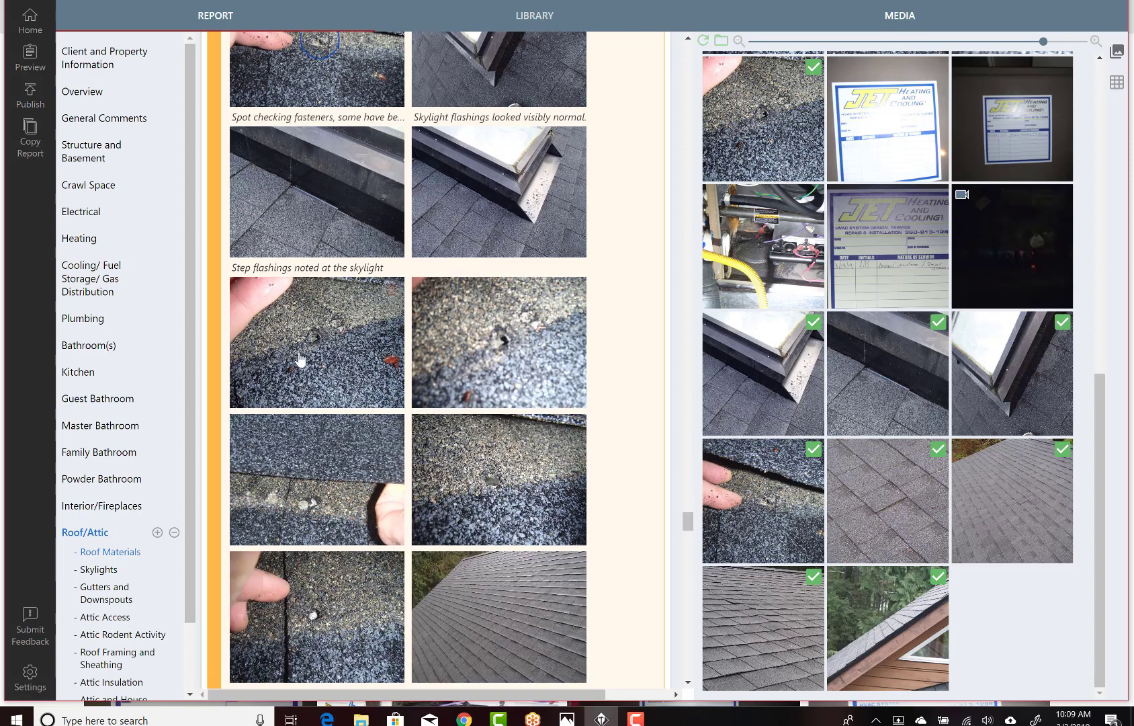
left_click(376, 557)
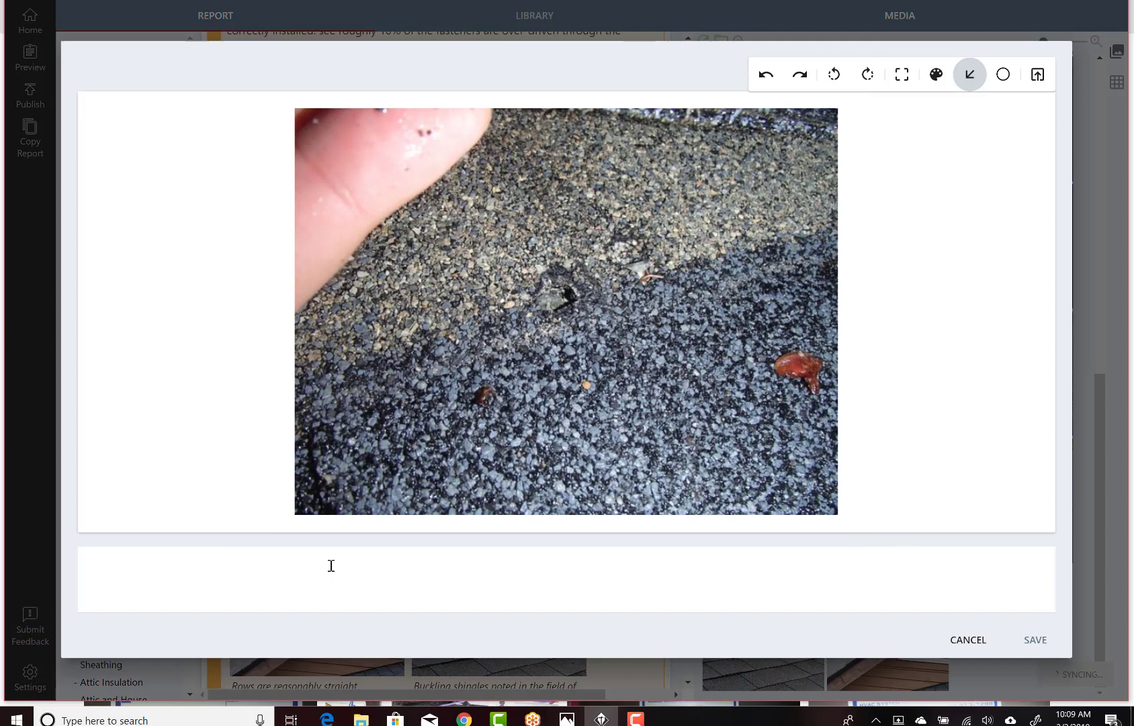
left_click(331, 566)
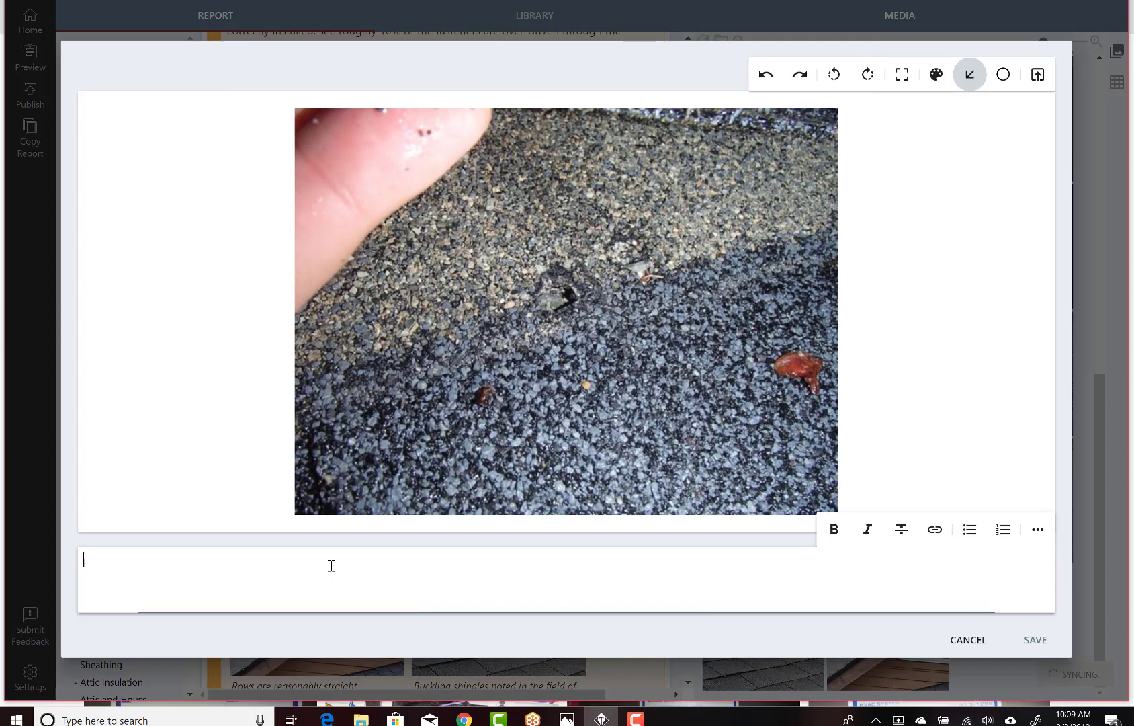
type("Here is an")
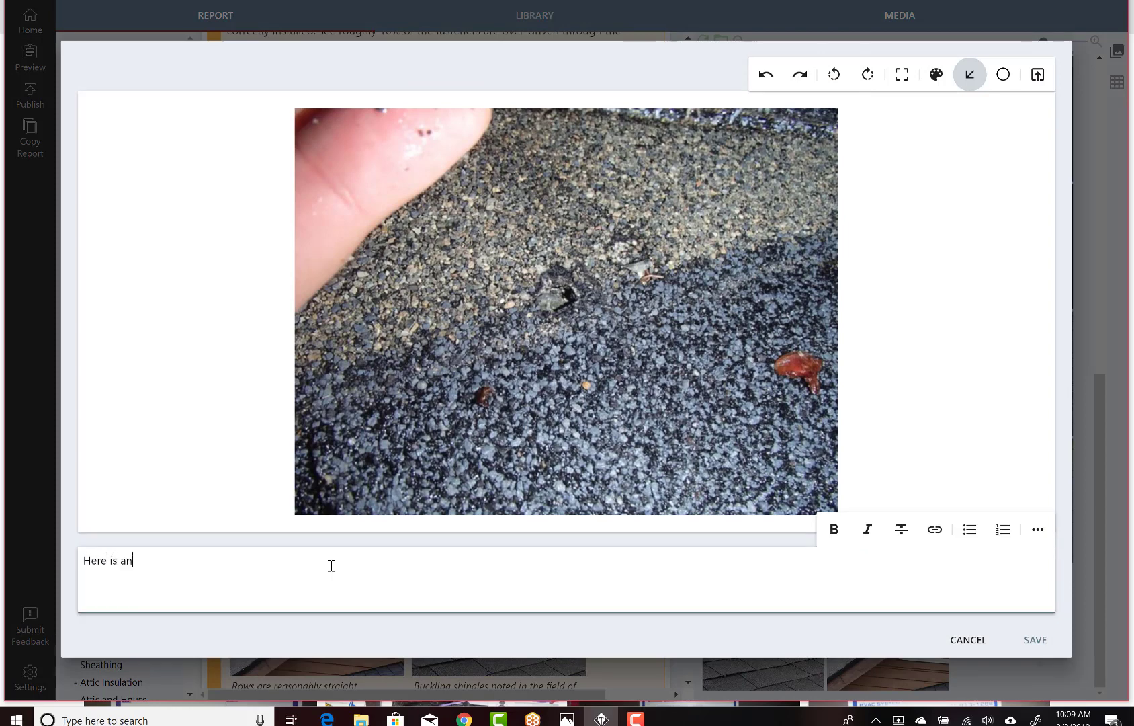
type("other fastener that has")
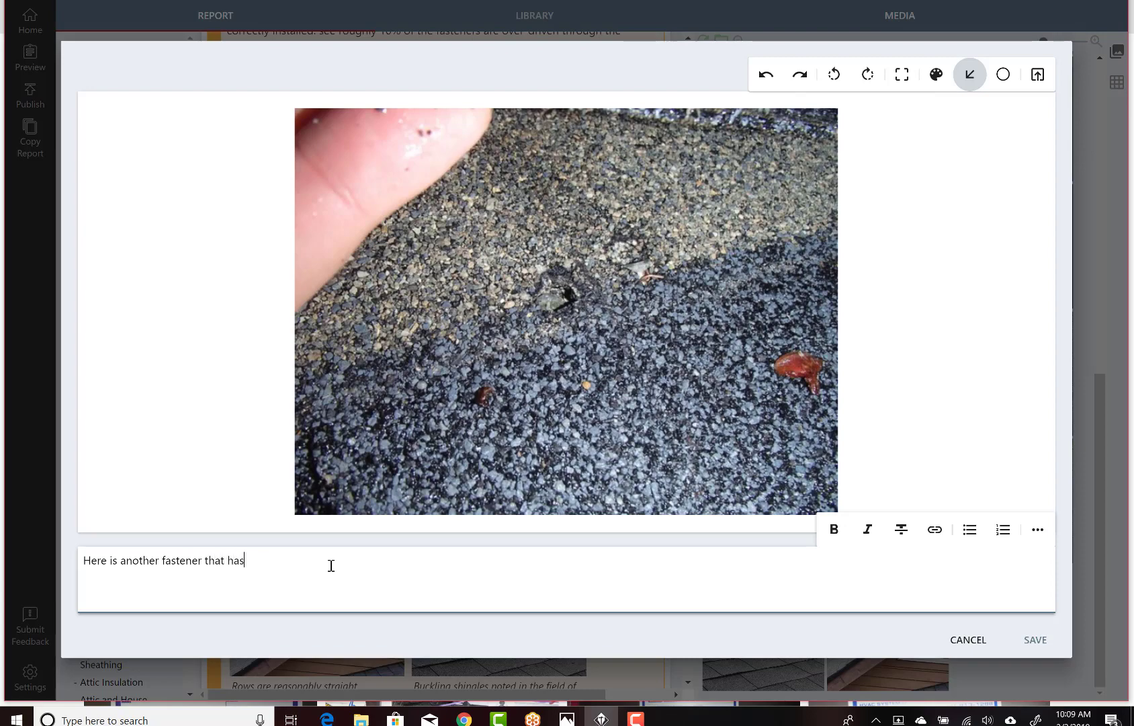
type(" been driven through the shingle.")
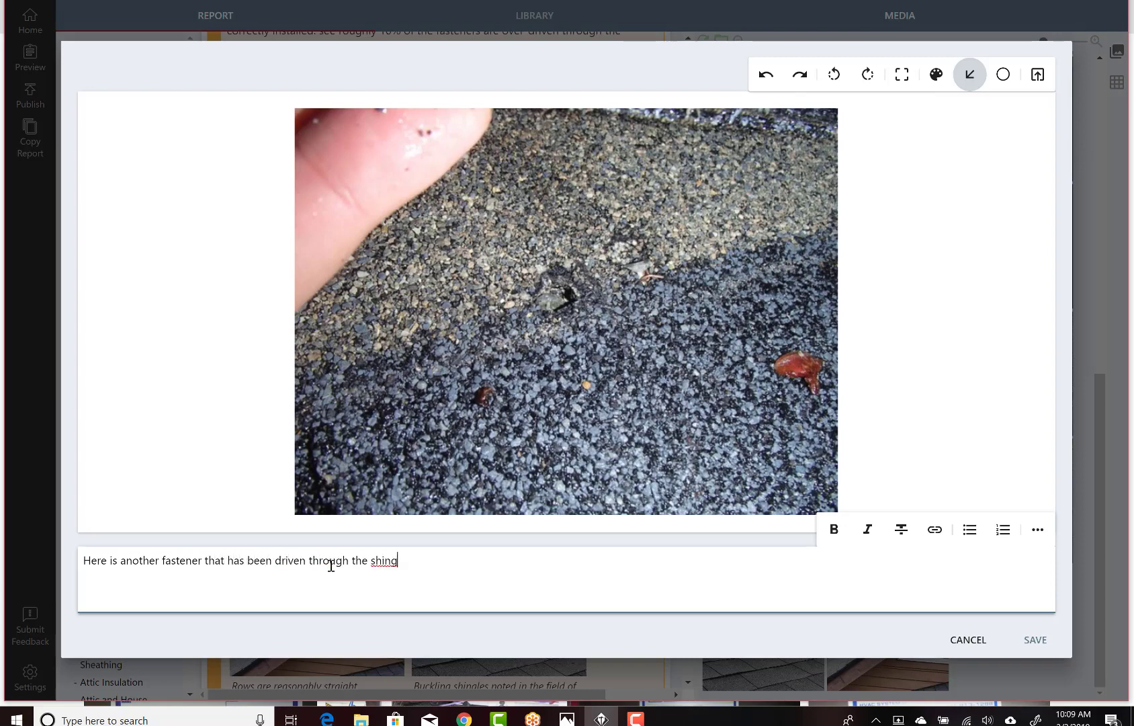
- Draw a circle around the over-driven fastener at the middle of the photo and save the changes
left_click(1003, 74)
left_click_drag(563, 296, 573, 383)
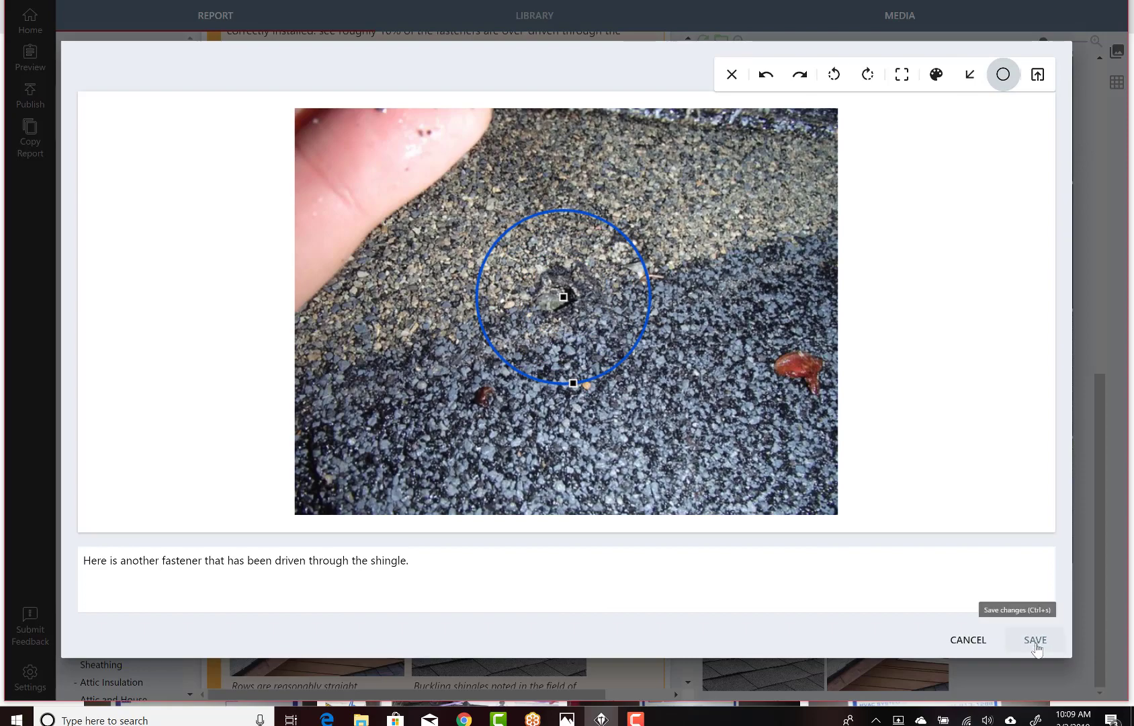
left_click(1036, 638)
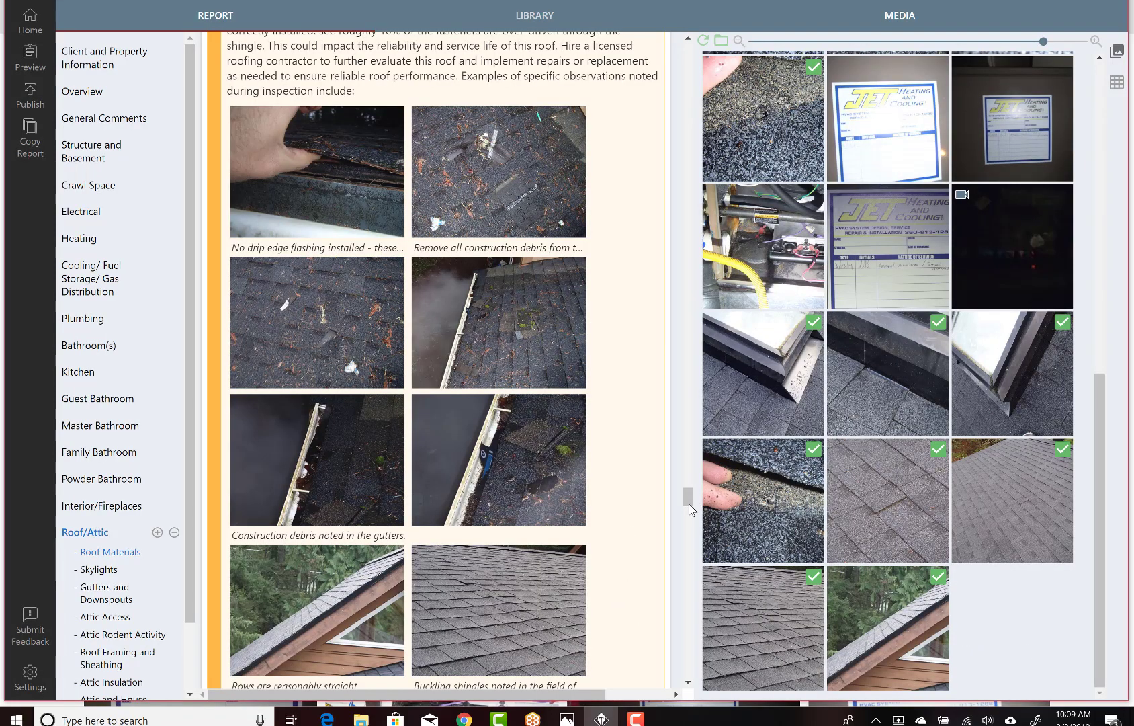
- Caption the photo of fingers beside the white-spotted nail hole "Another fastener driven through the shingle" and save it
left_click_drag(692, 504, 692, 536)
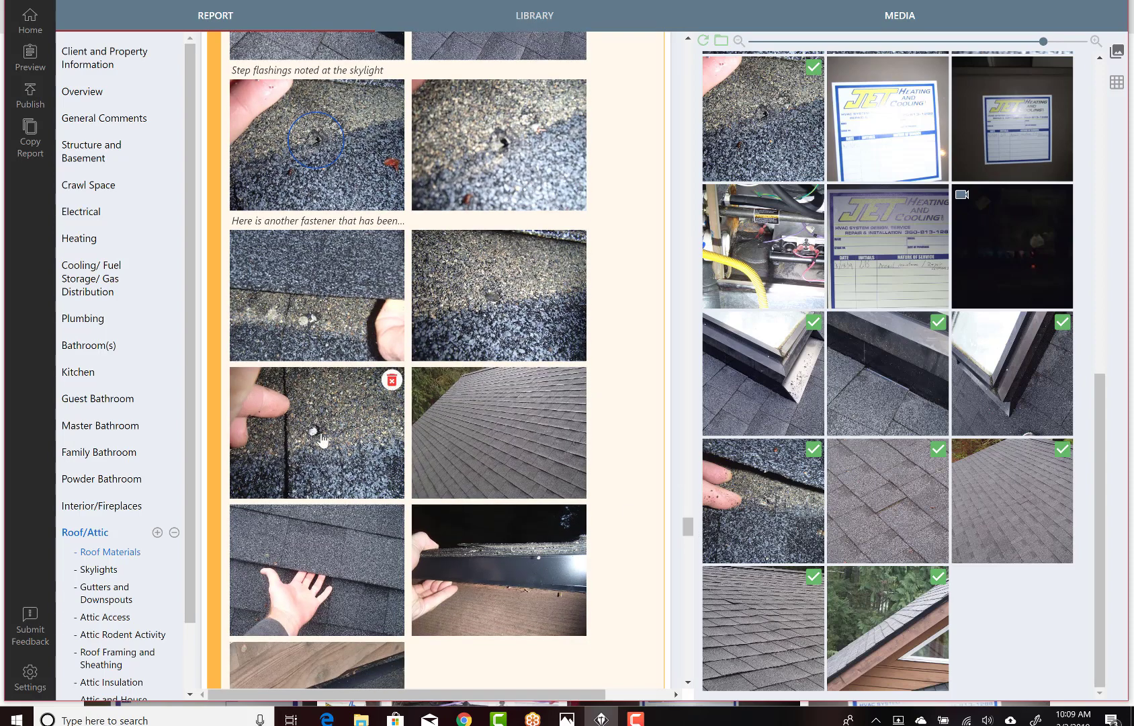
left_click(326, 446)
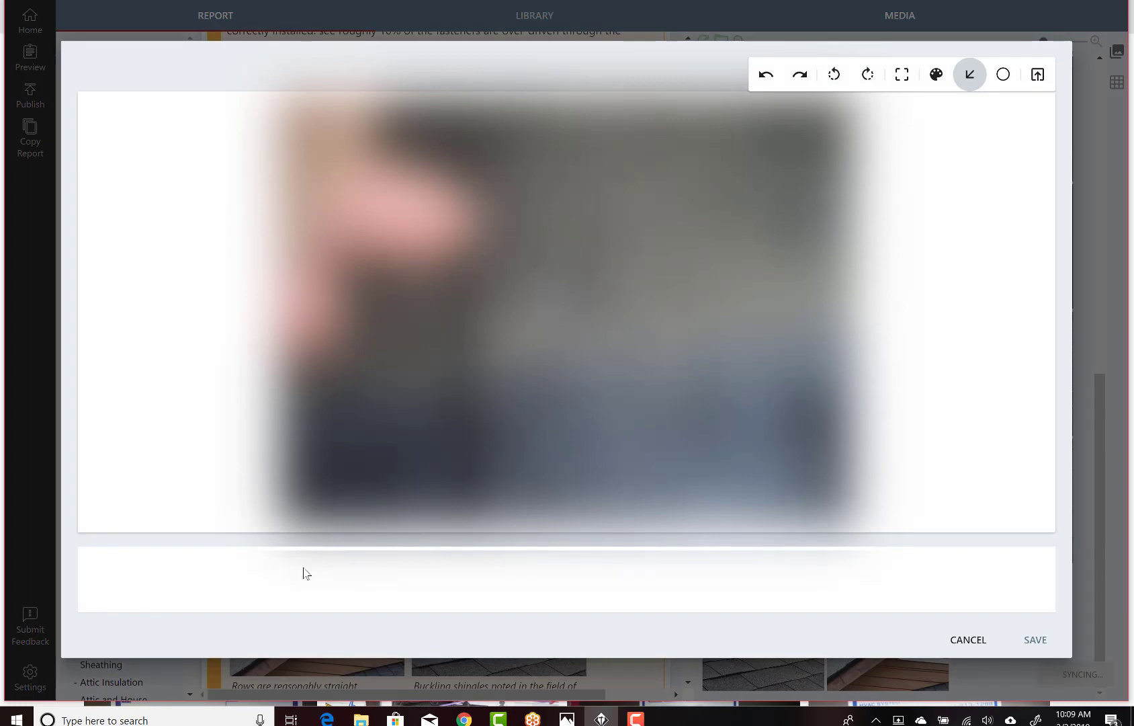
left_click(306, 572)
type("Another ")
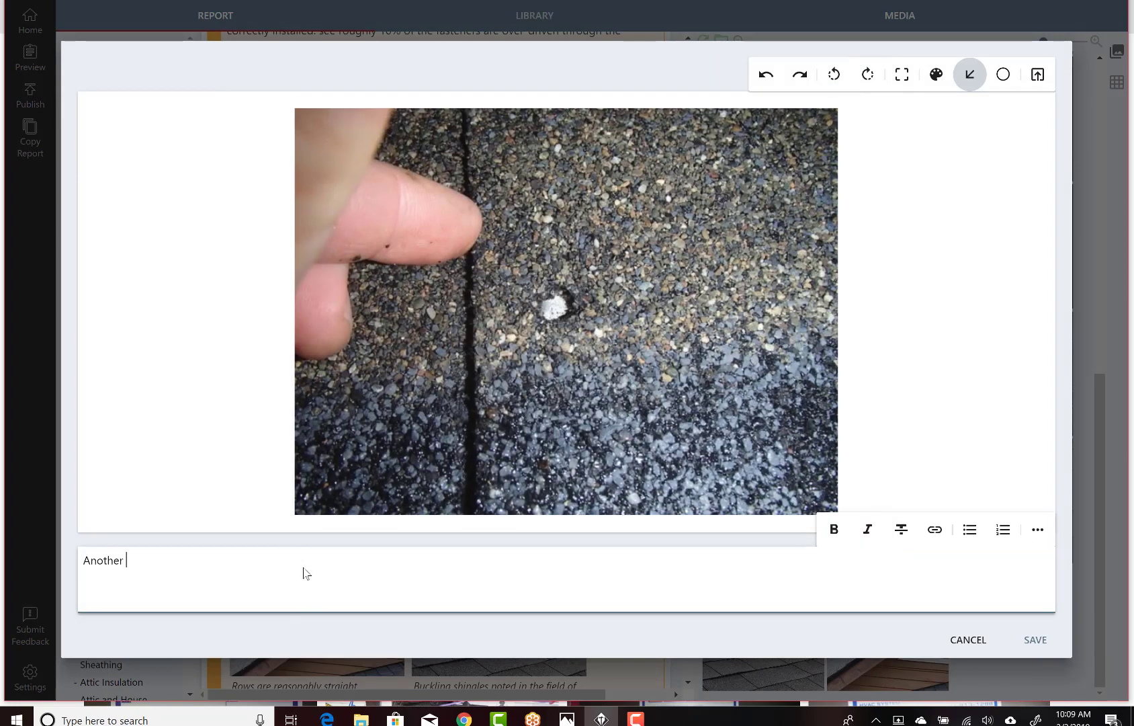
type("fastener")
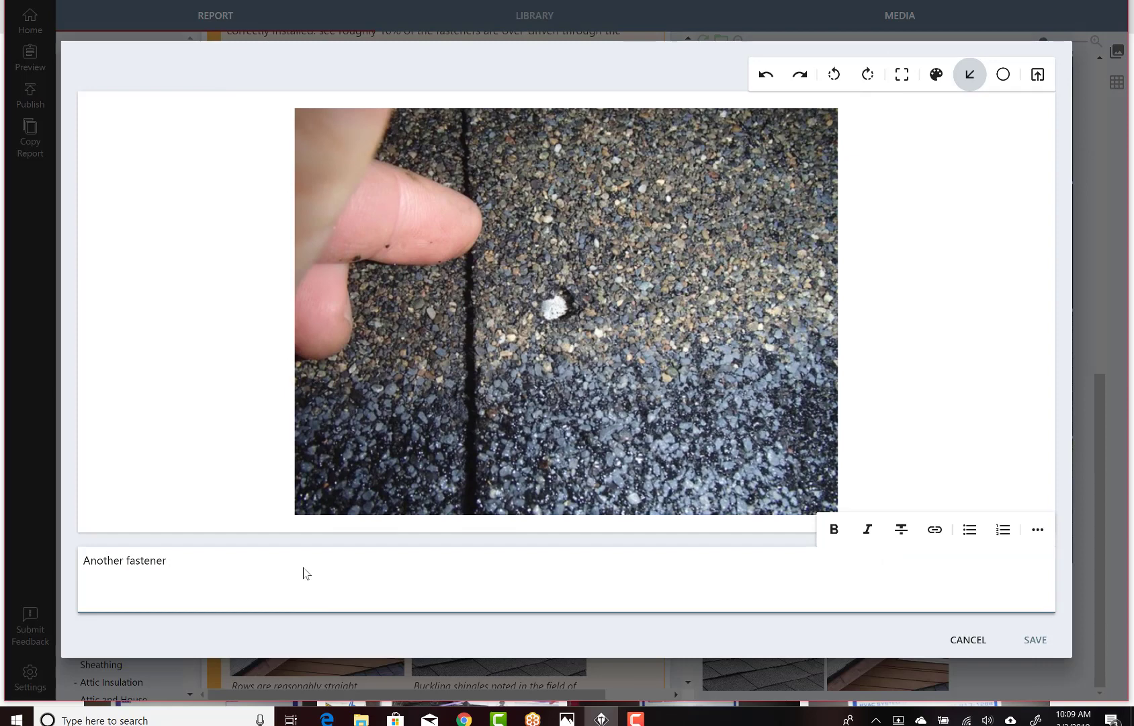
type(" driven through the shingl")
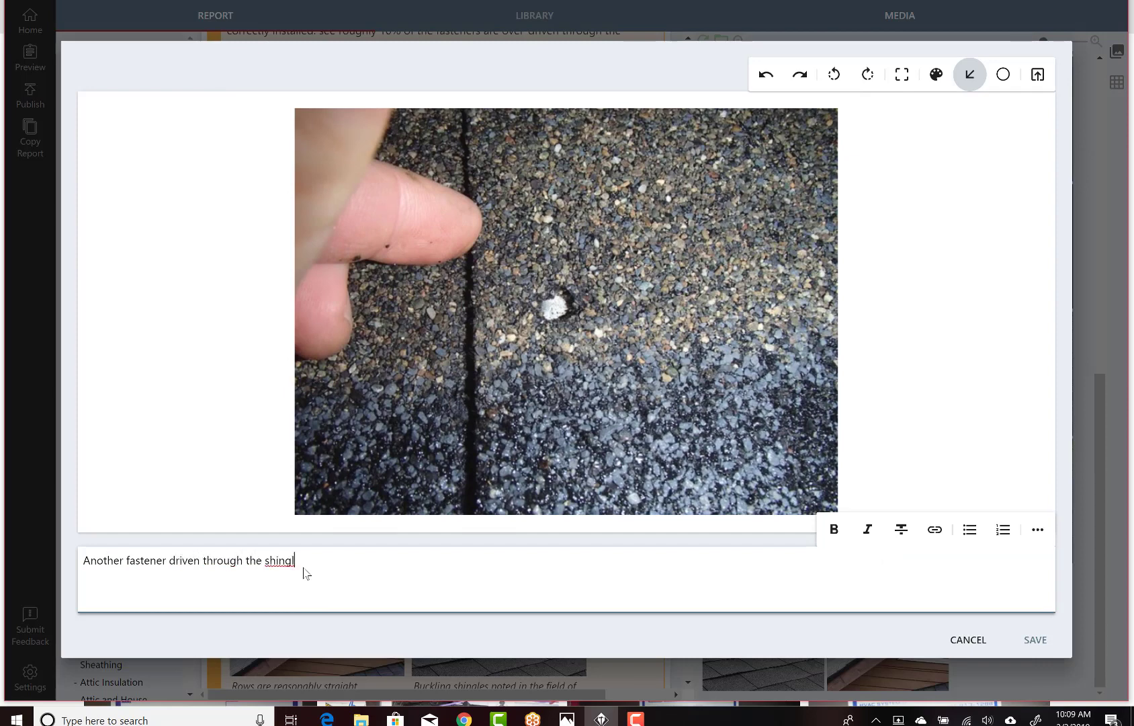
type("e")
left_click(1040, 647)
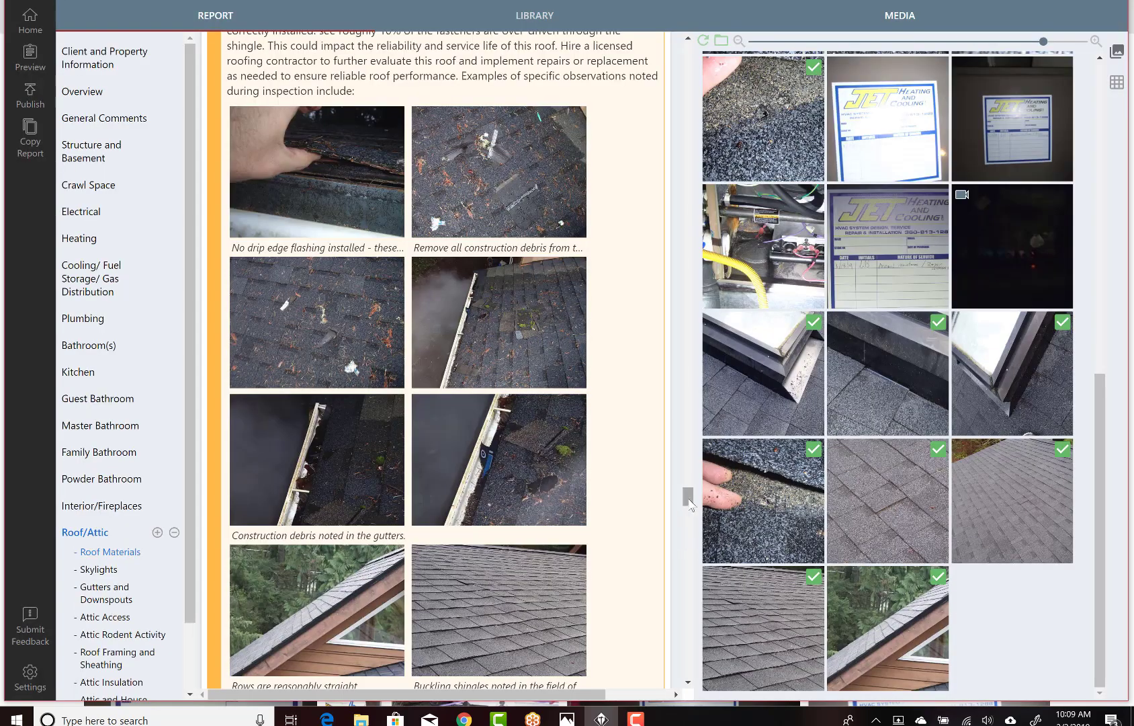
- Caption the flush fastener photo "This shows a correct fastener installation. My guess: roughly 5-10% of the fasteners seem over-driven." and save it
left_click_drag(688, 502, 692, 534)
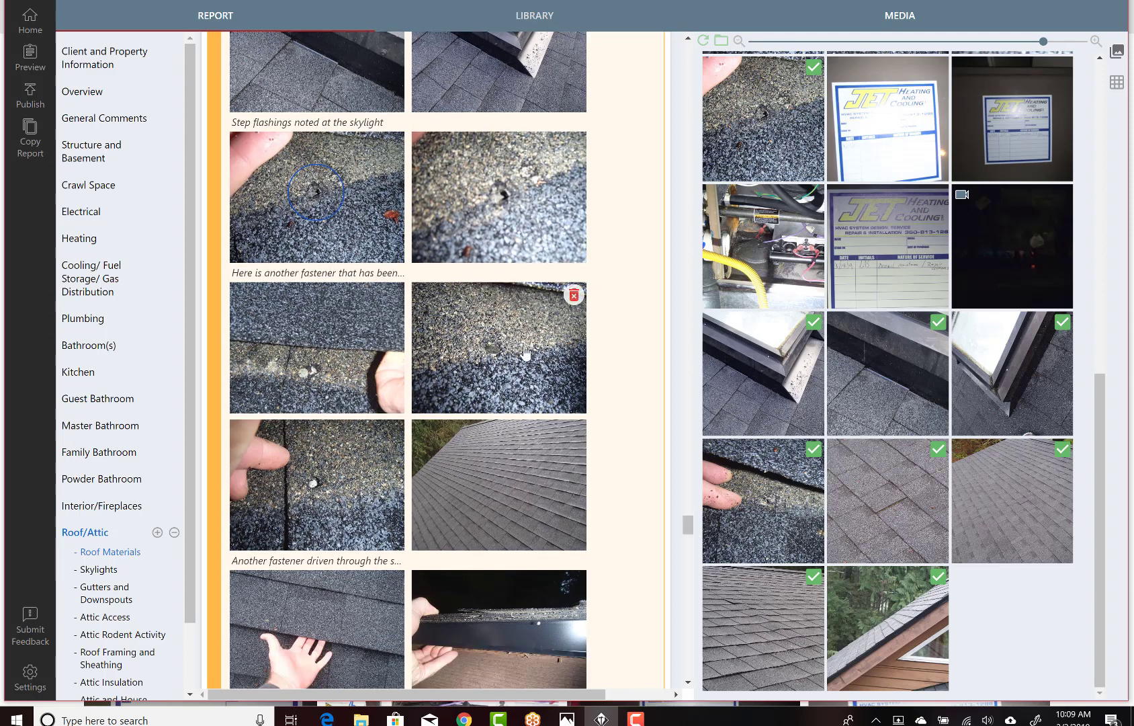
left_click(526, 352)
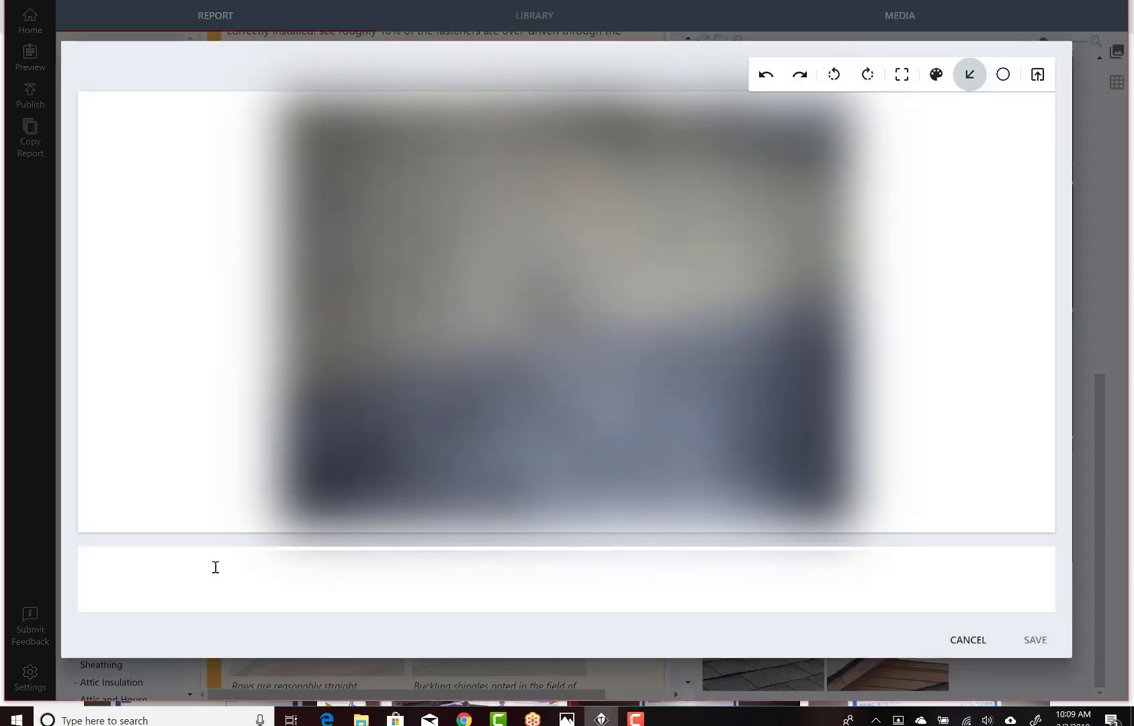
left_click(216, 567)
type("T")
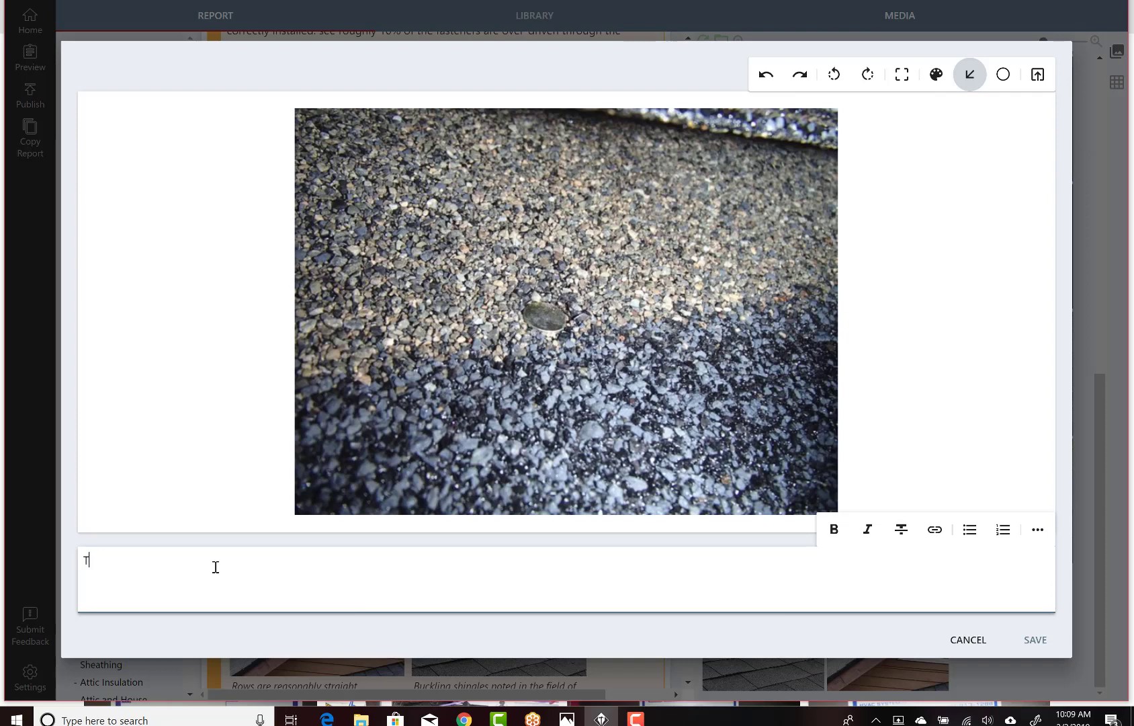
type("his shows a correct fasten")
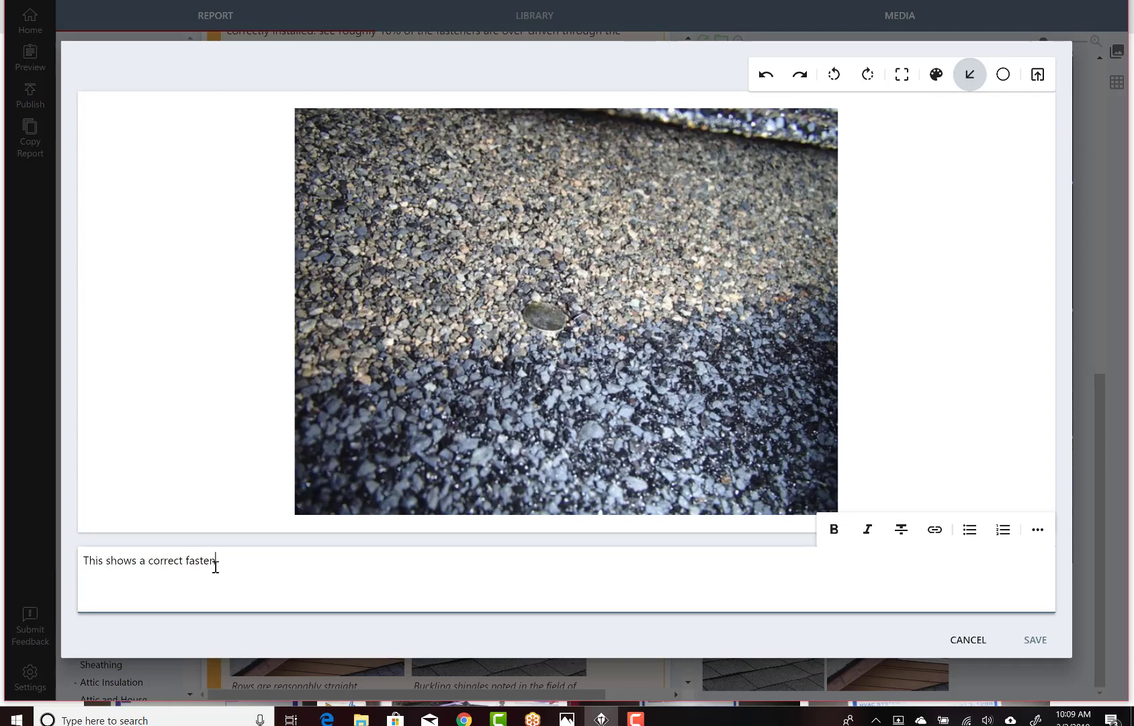
type("er installation. My guess: rough")
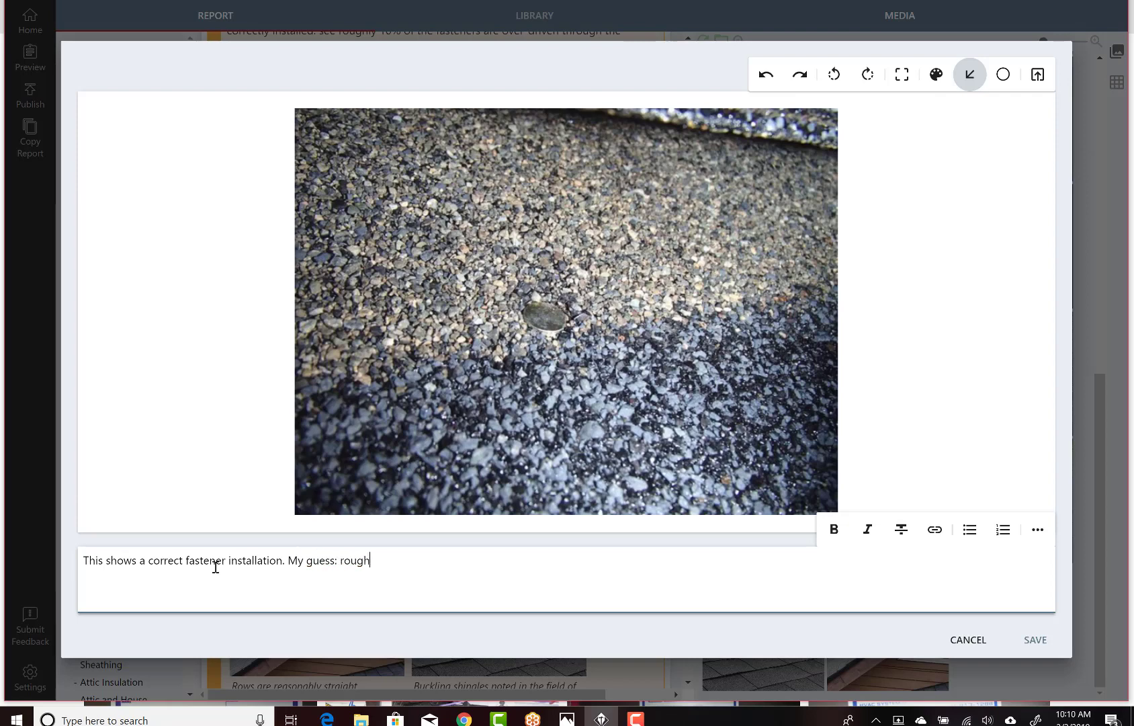
type("ly 10% of the fasteners seem")
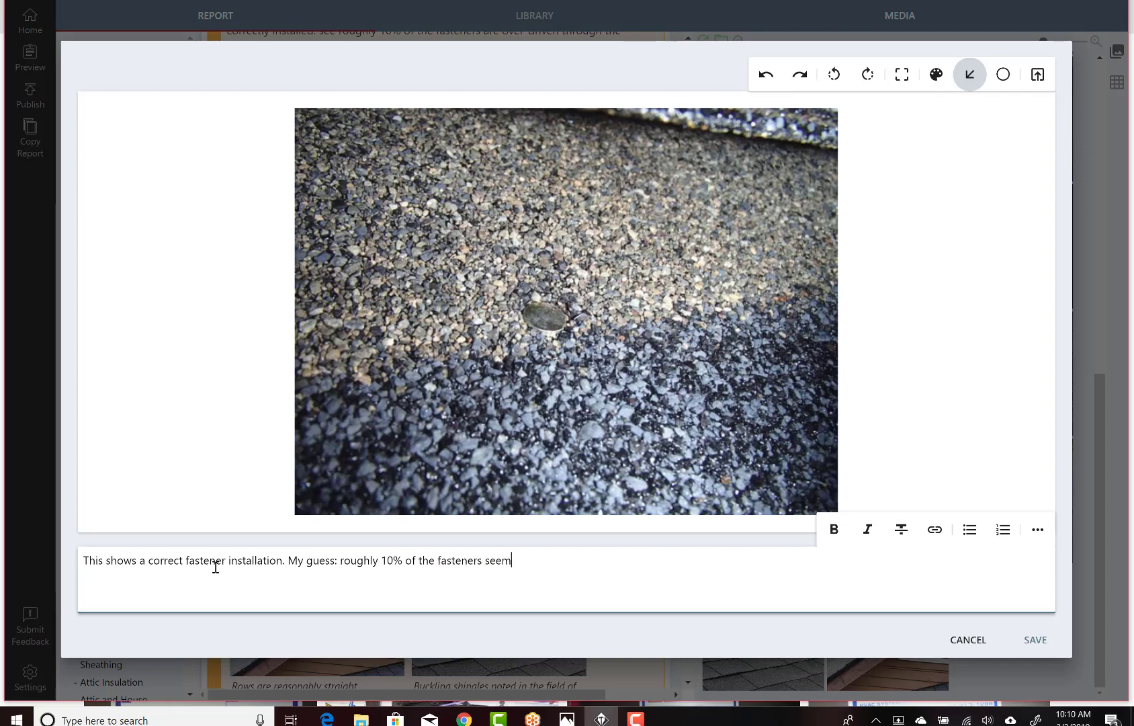
type(" over-driven.")
left_click(384, 560)
type("5-")
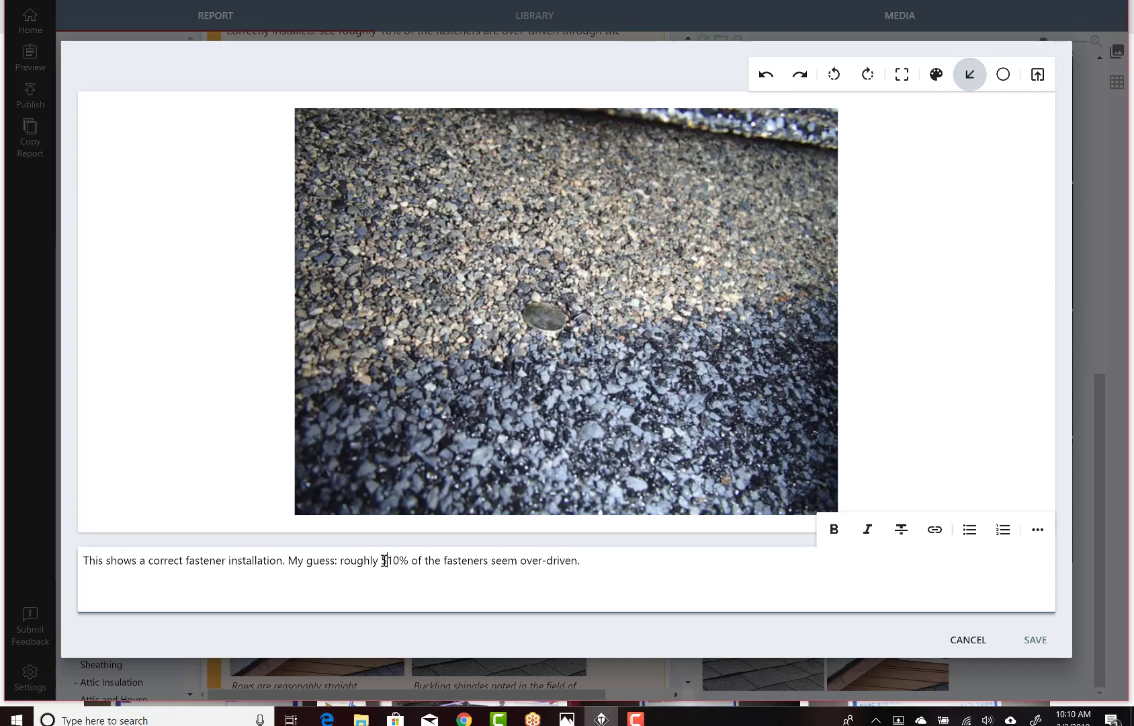
left_click(1036, 639)
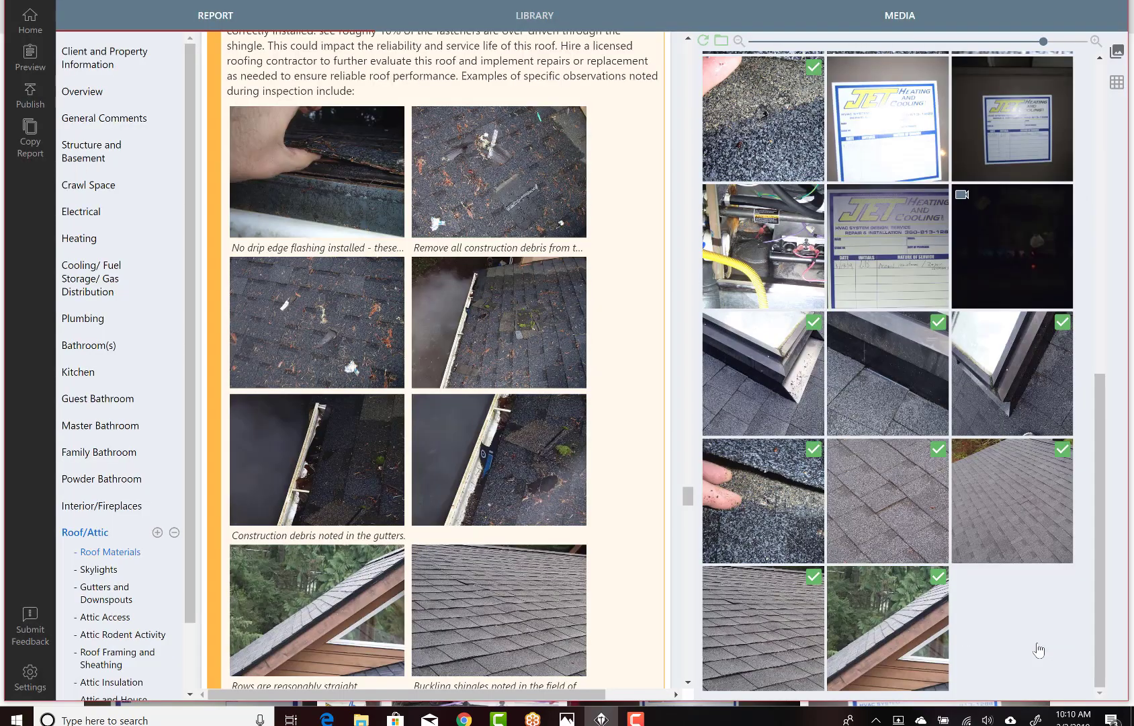
- Caption the uncaptioned roof field photo beside the white-spotted nail hole photo "This shows the field of the north face" and save it
scroll(692, 514, "down", 2)
scroll(692, 514, "down", 12)
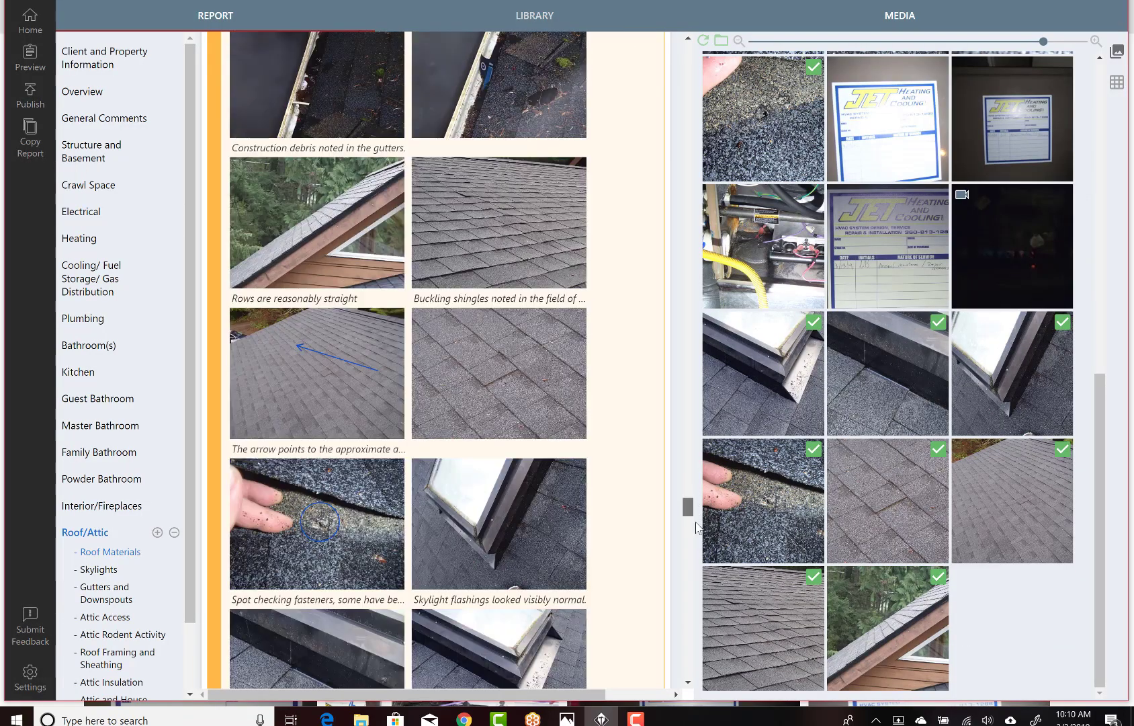
scroll(696, 531, "down", 3)
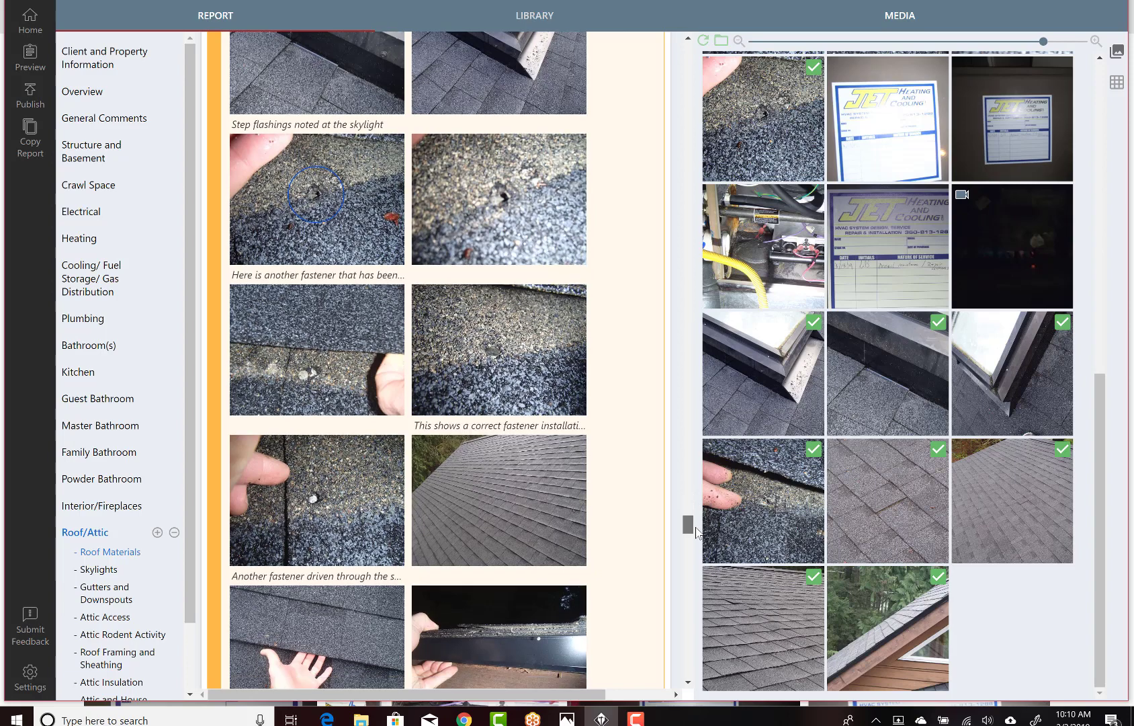
scroll(696, 534, "down", 3)
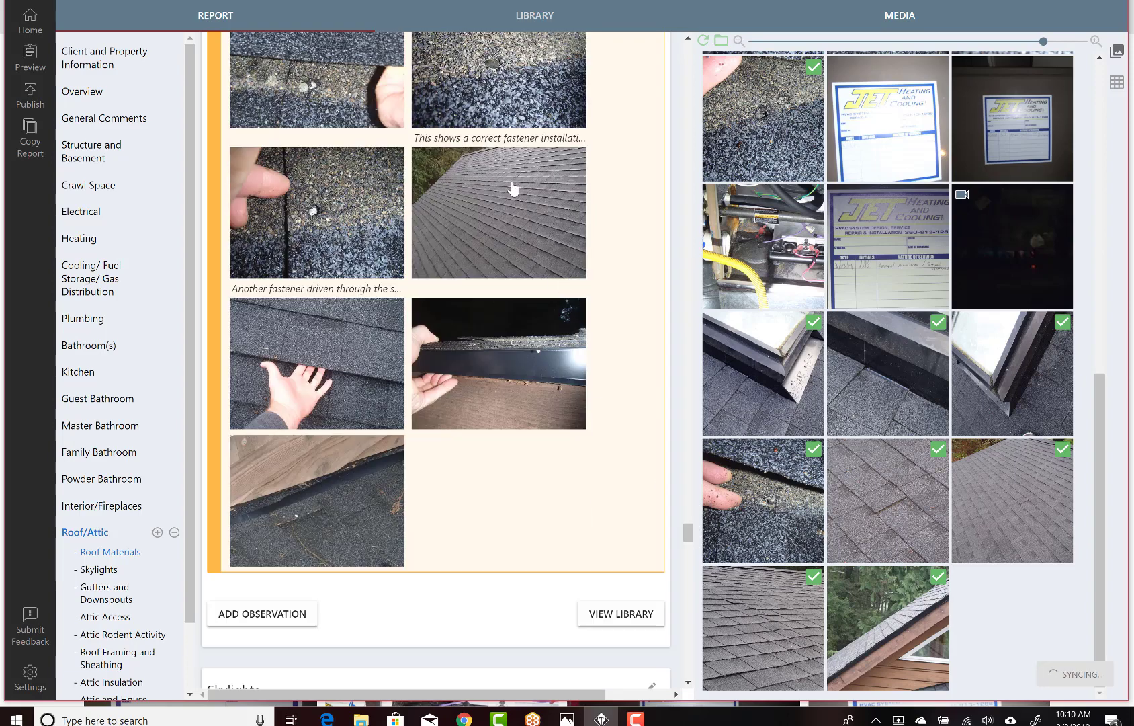
left_click(490, 226)
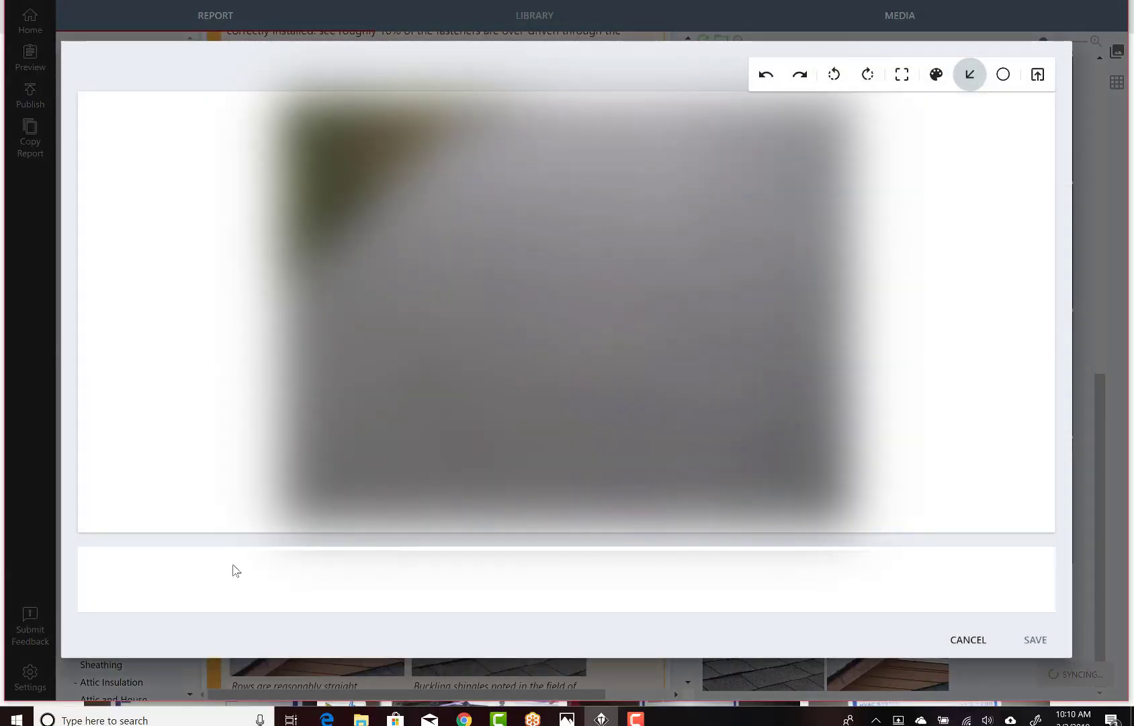
left_click(233, 566)
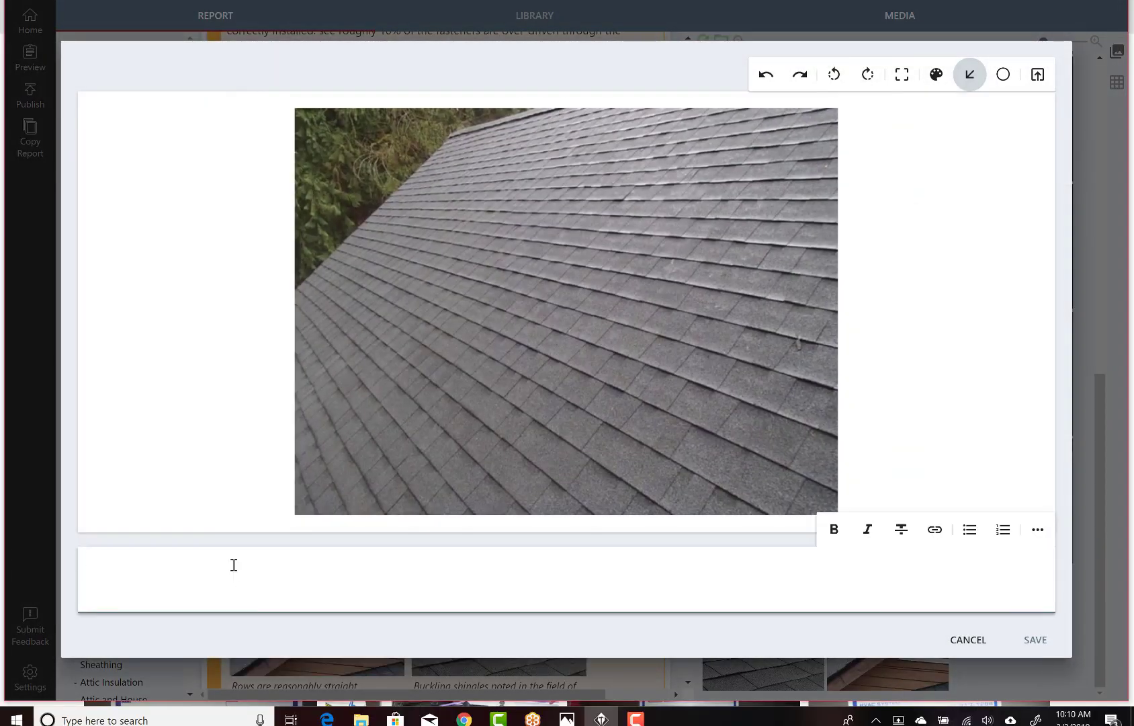
type("This shows the field of the north face")
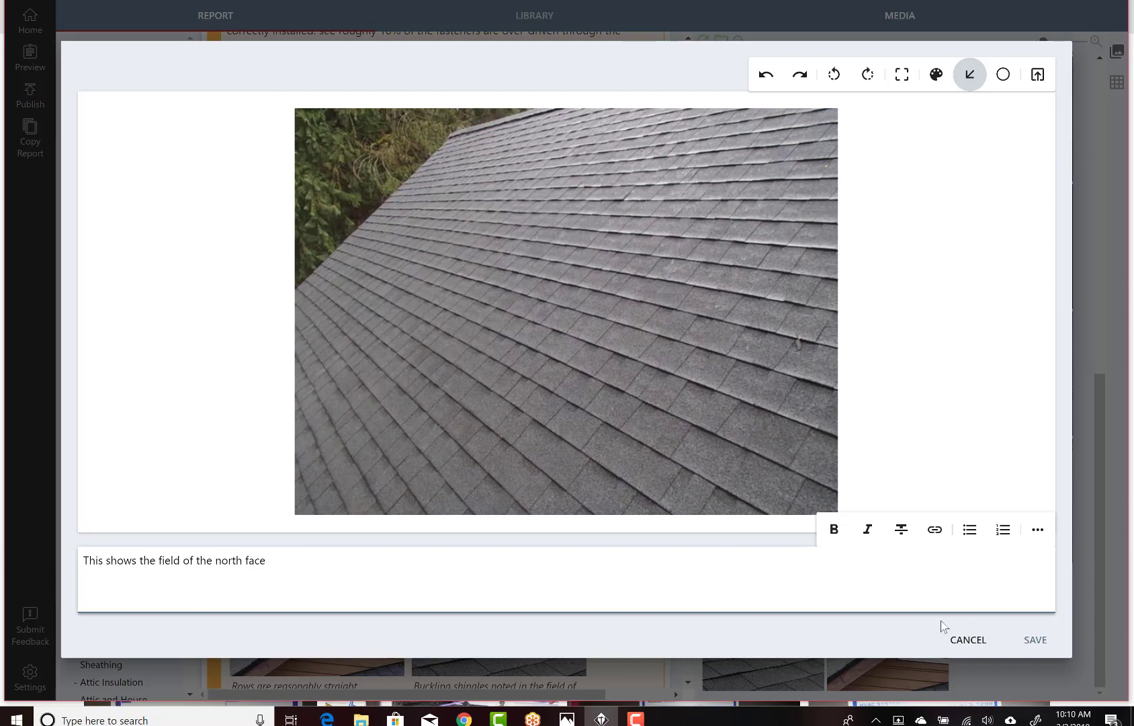
left_click(1035, 641)
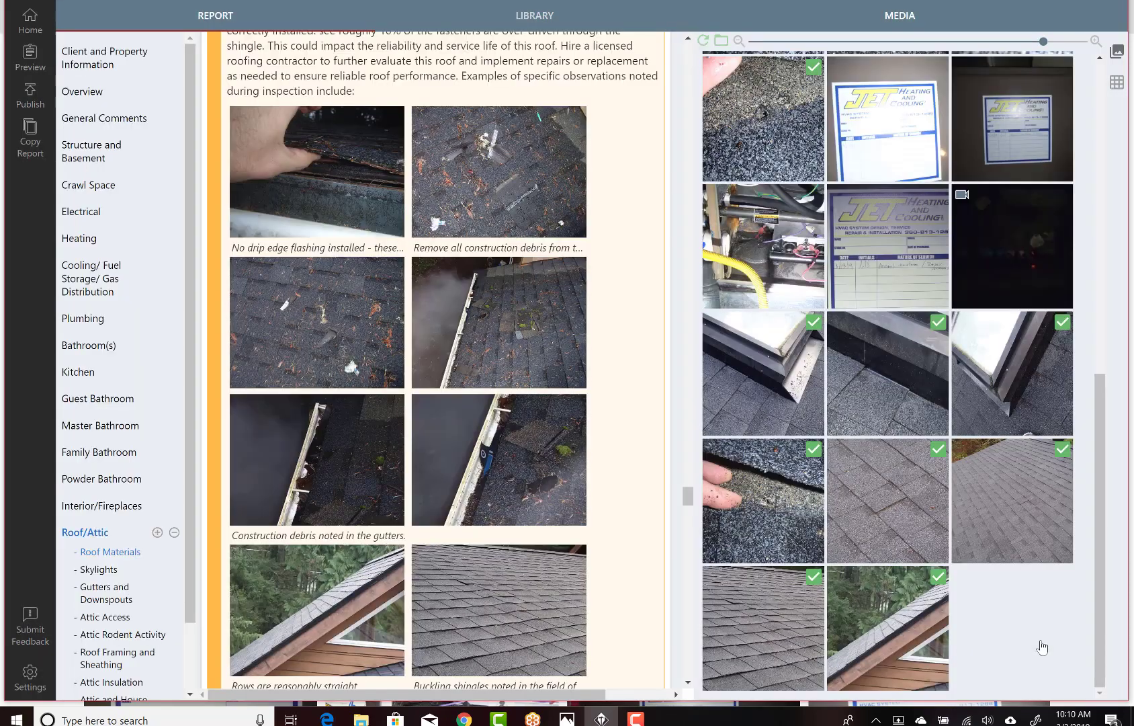
- Caption the photo of a hand lifting a shingle "The installation is so new, the shingles are not bonding yet." and save it
left_click_drag(690, 502, 693, 543)
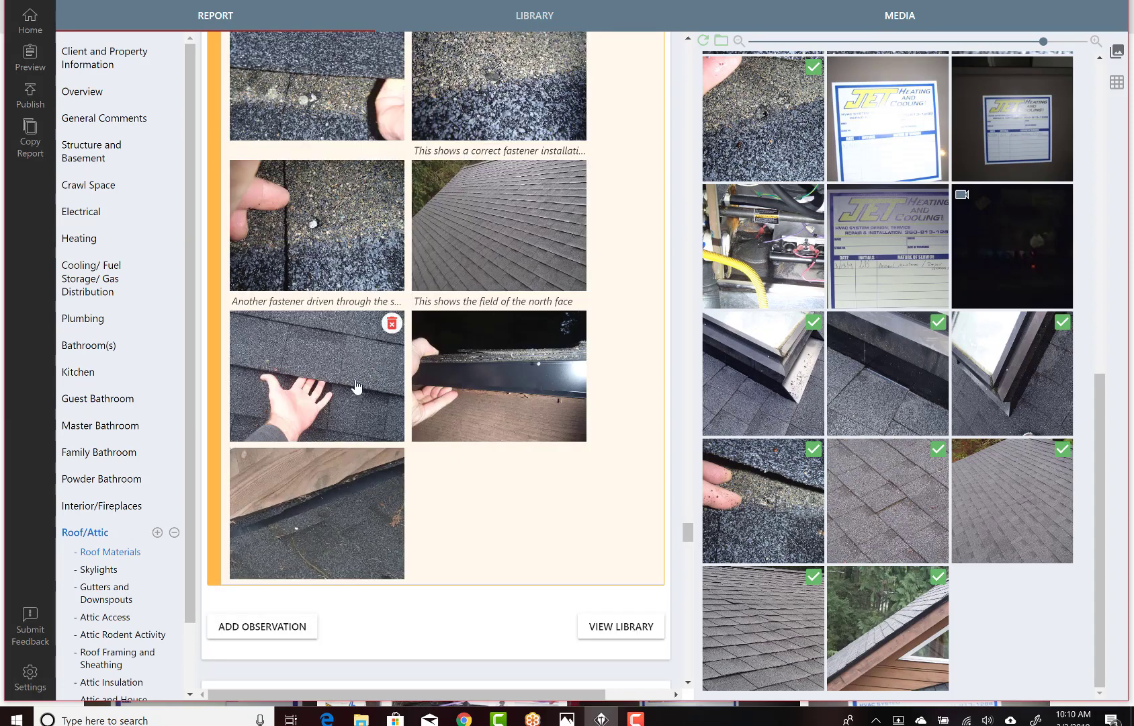
left_click(339, 414)
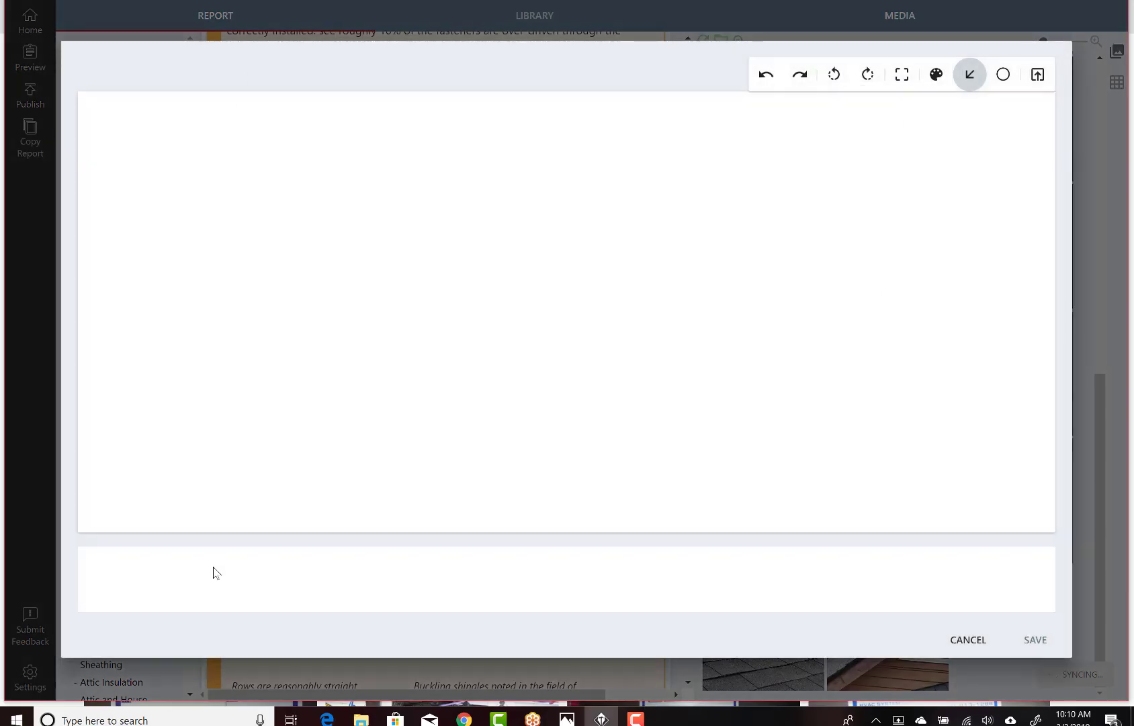
type("The ")
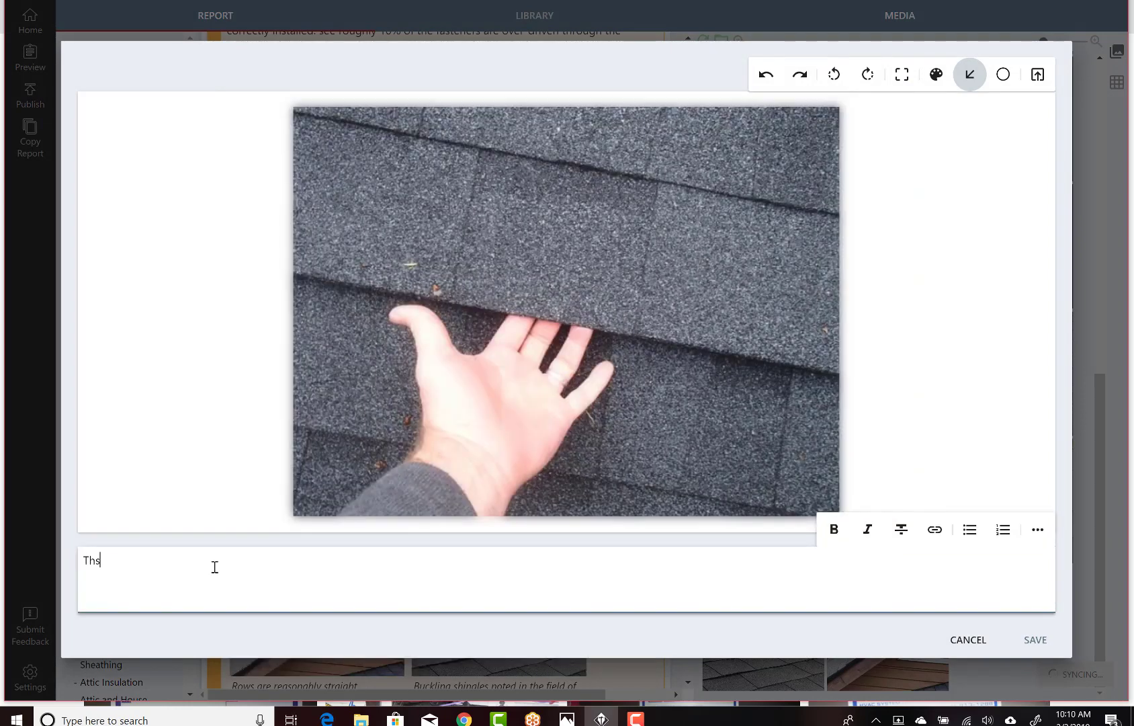
type("installation is ")
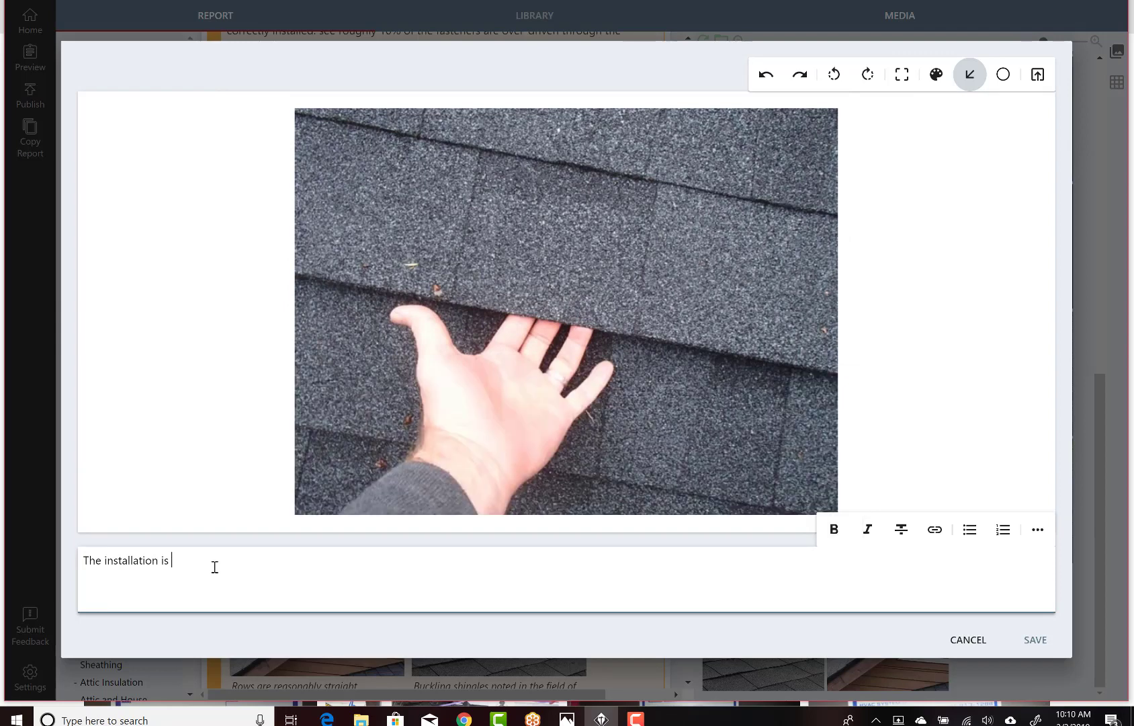
type("so new, the shingles are not bonding yet.")
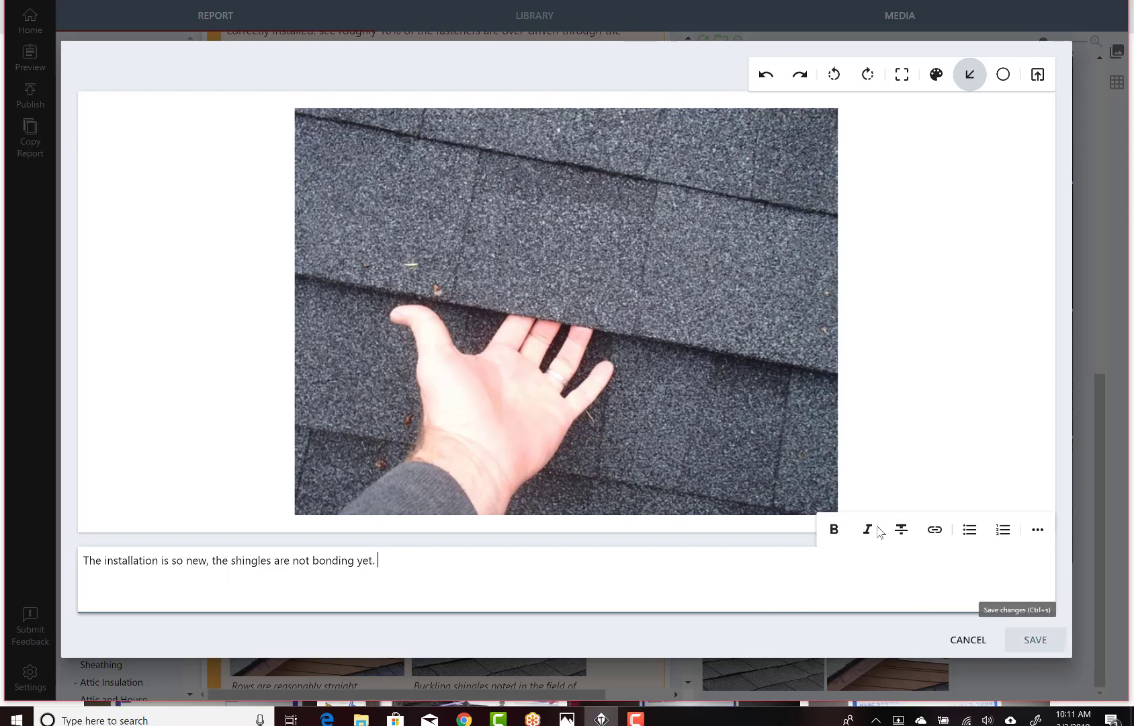
key("ctrl+s")
- Caption the black metal edge photo with the saved comment "Drip edge flashing noted at roof termination - this is good. These are now required."
left_click_drag(684, 498, 695, 544)
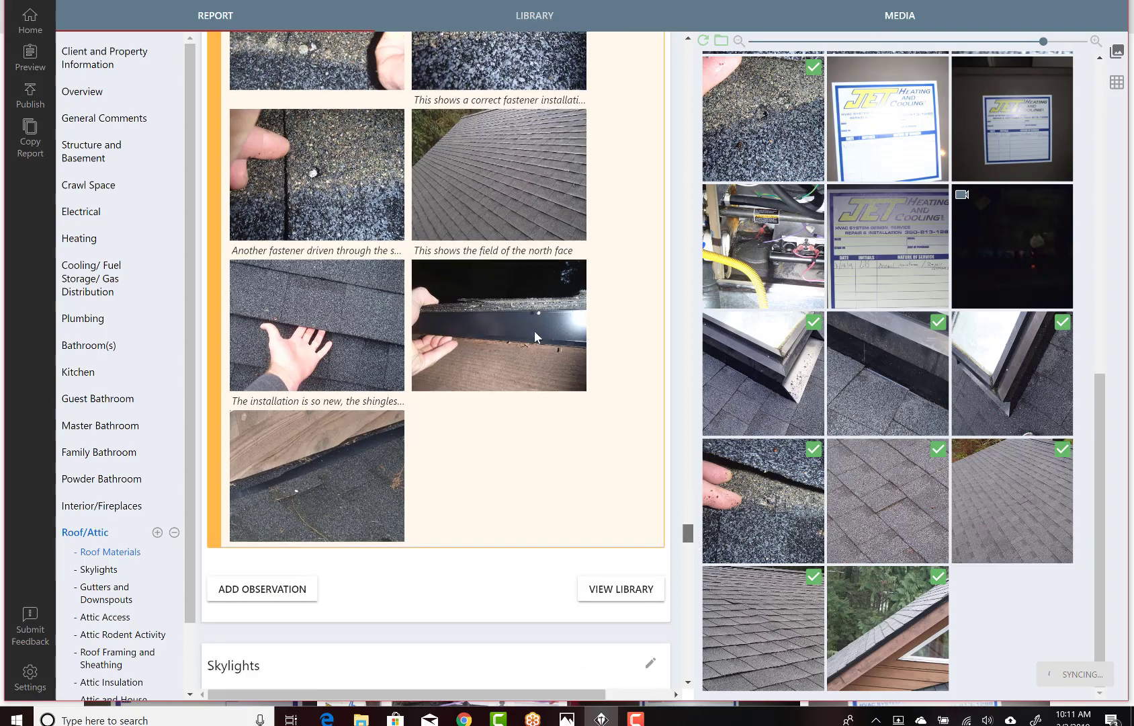
left_click(536, 297)
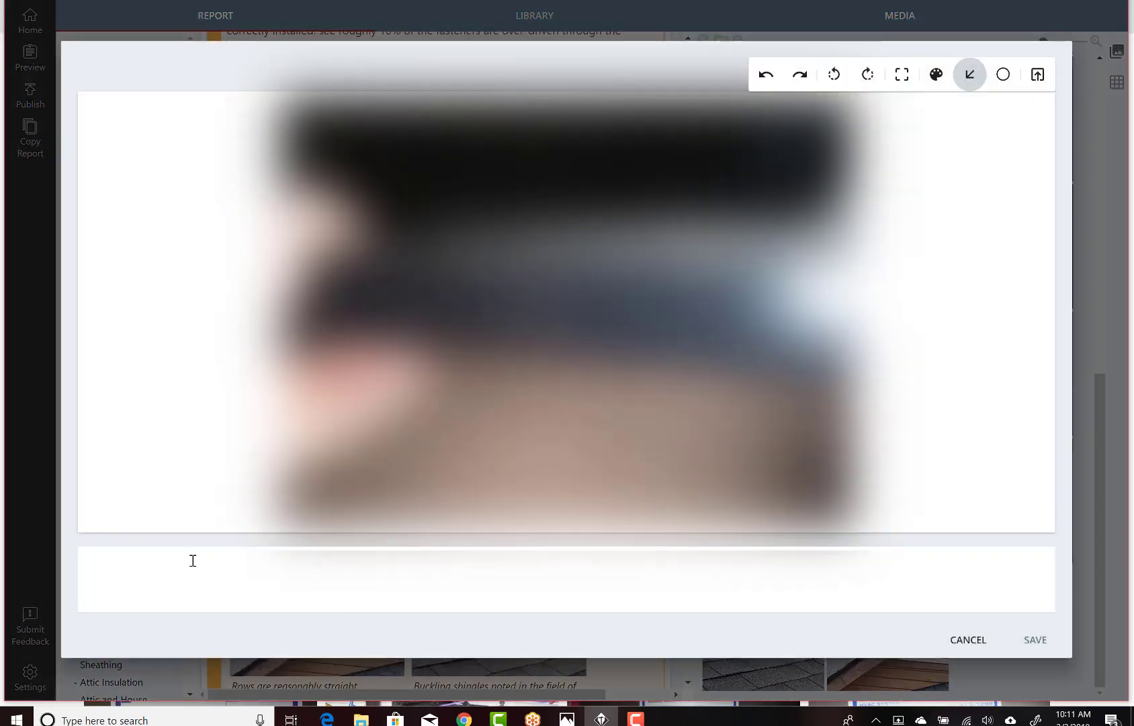
left_click(192, 561)
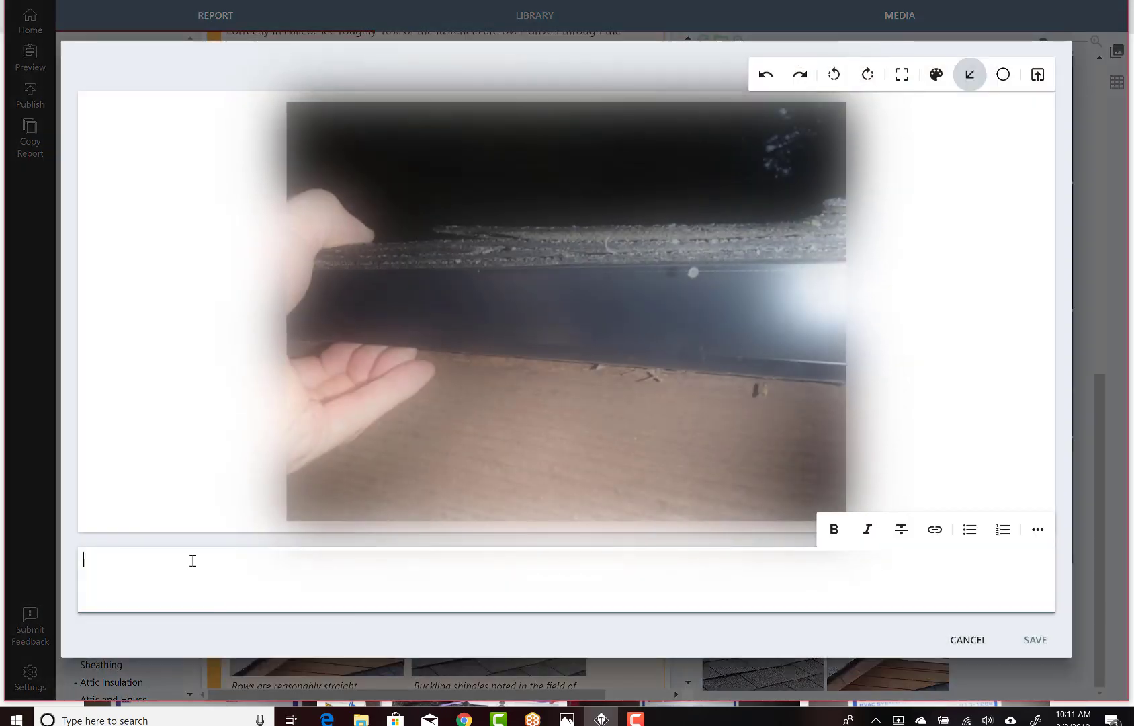
type("drip")
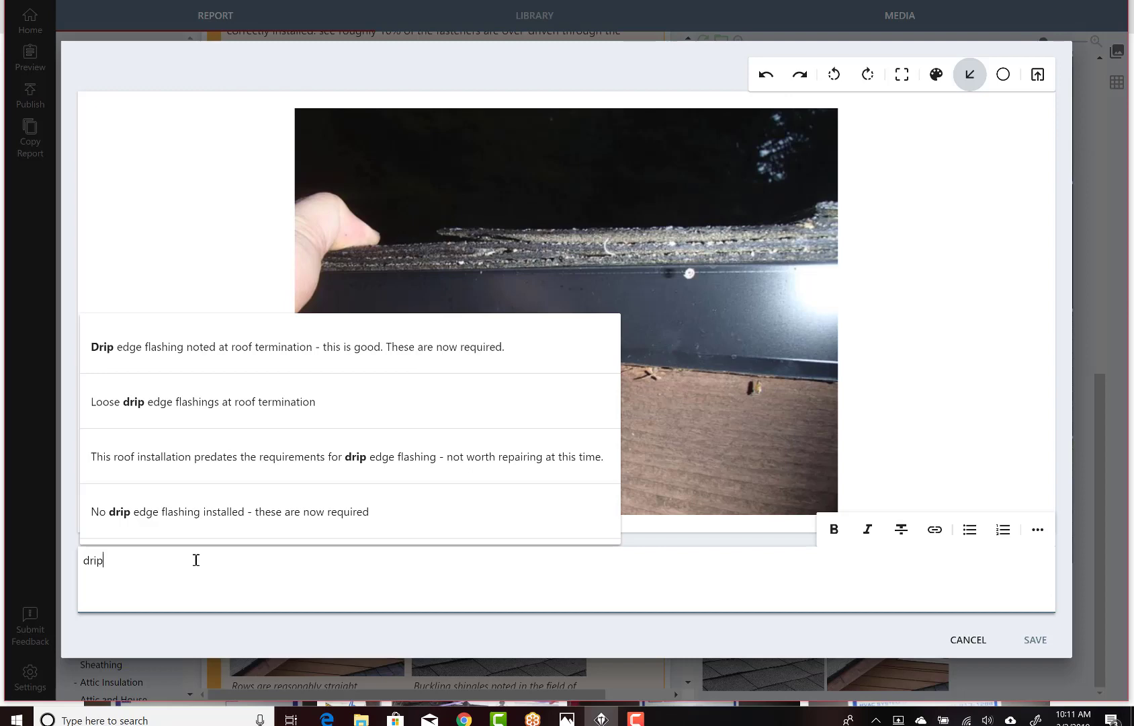
left_click(285, 363)
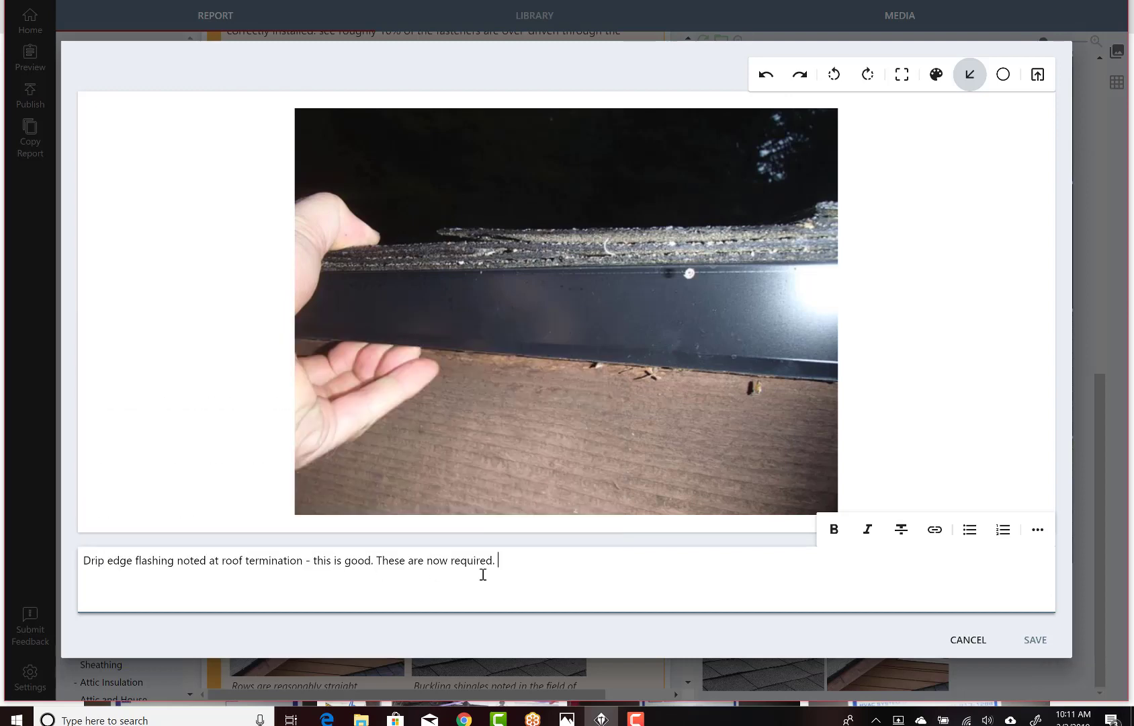
- Insert "of new upper roof" after "roof termination" in the drip edge caption and save it
left_click(307, 564)
type("of new upper ro")
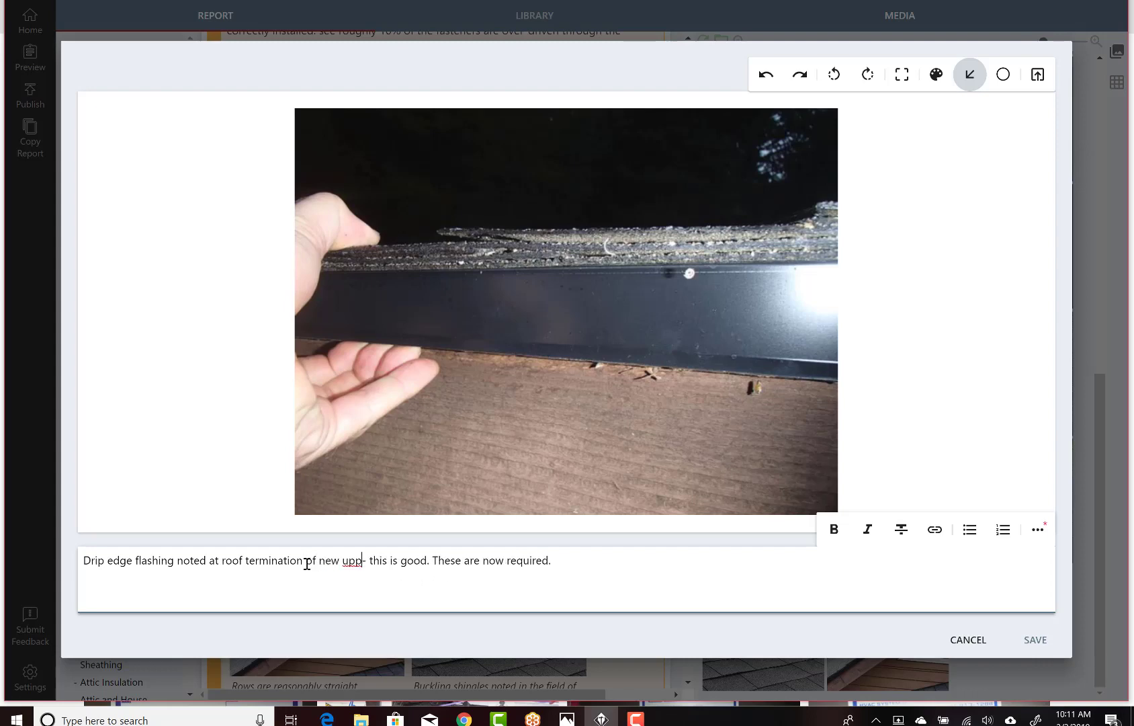
type("of")
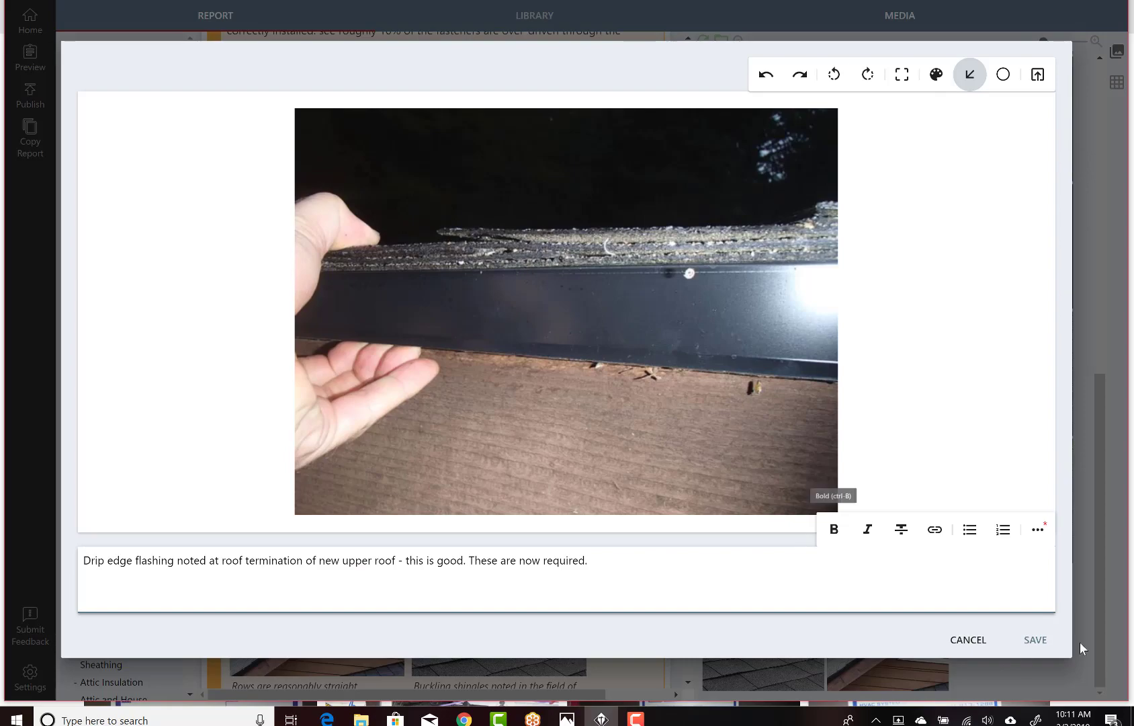
left_click(1037, 643)
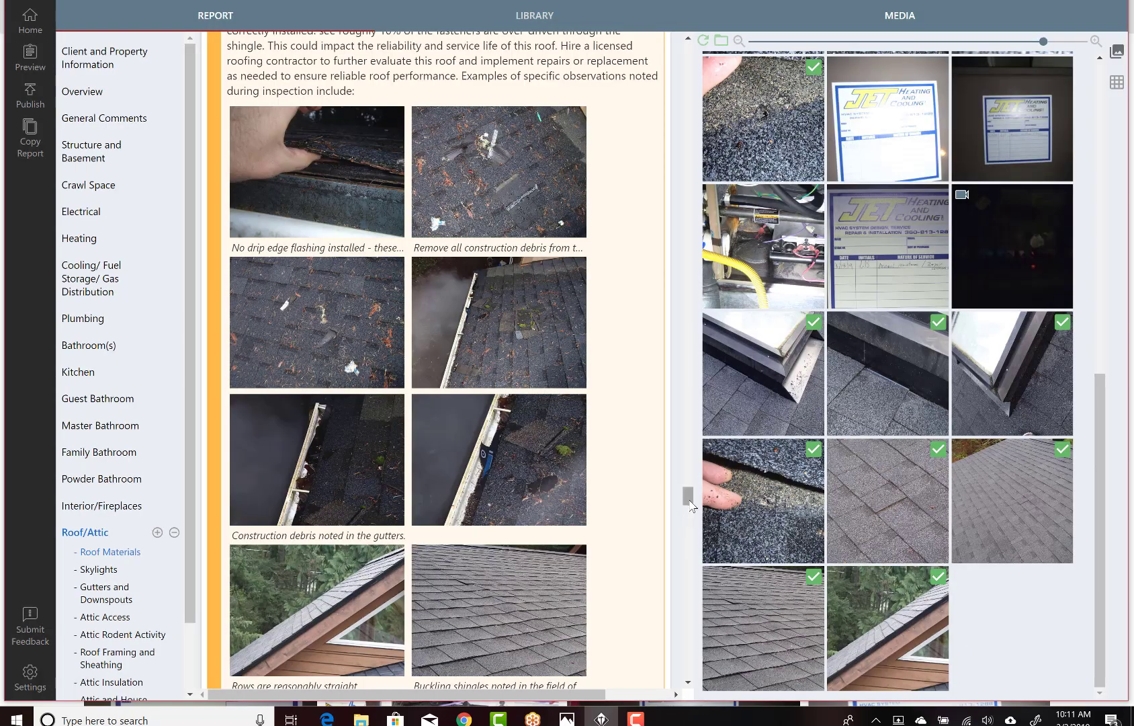
- Insert the photo captions as a bulleted list into the Roof Materials repair observation, below "Examples of specific observations noted during inspection include:"
scroll(690, 520, "down", 1)
scroll(691, 520, "down", 10)
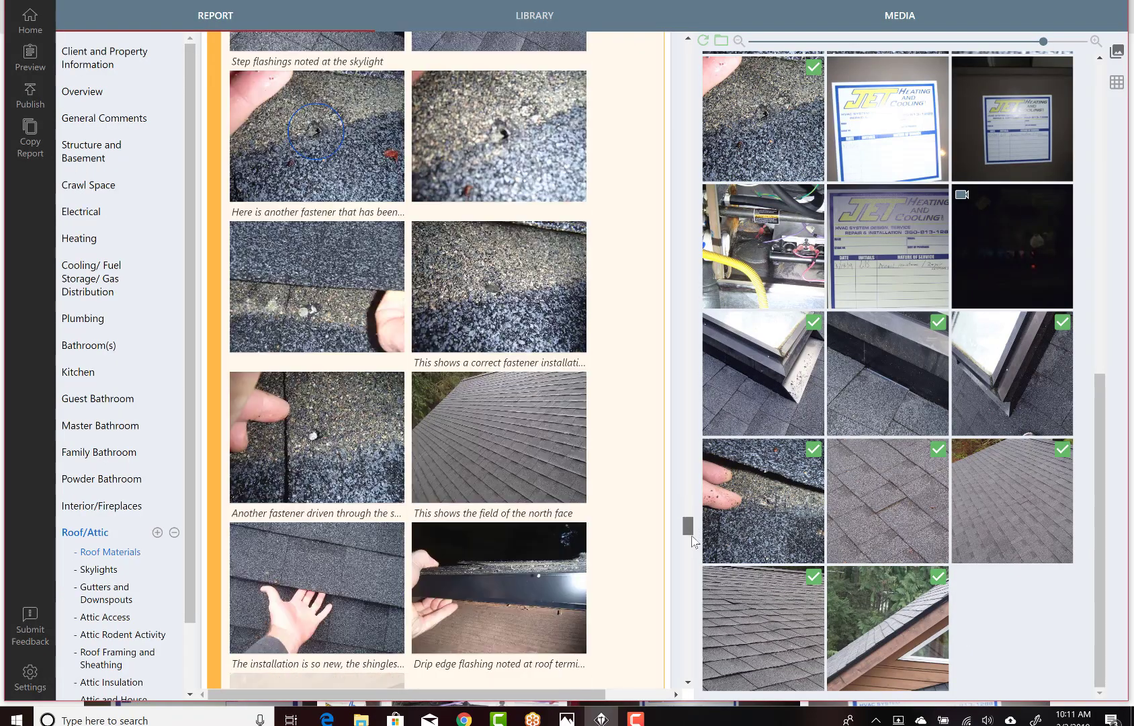
scroll(691, 539, "down", 3)
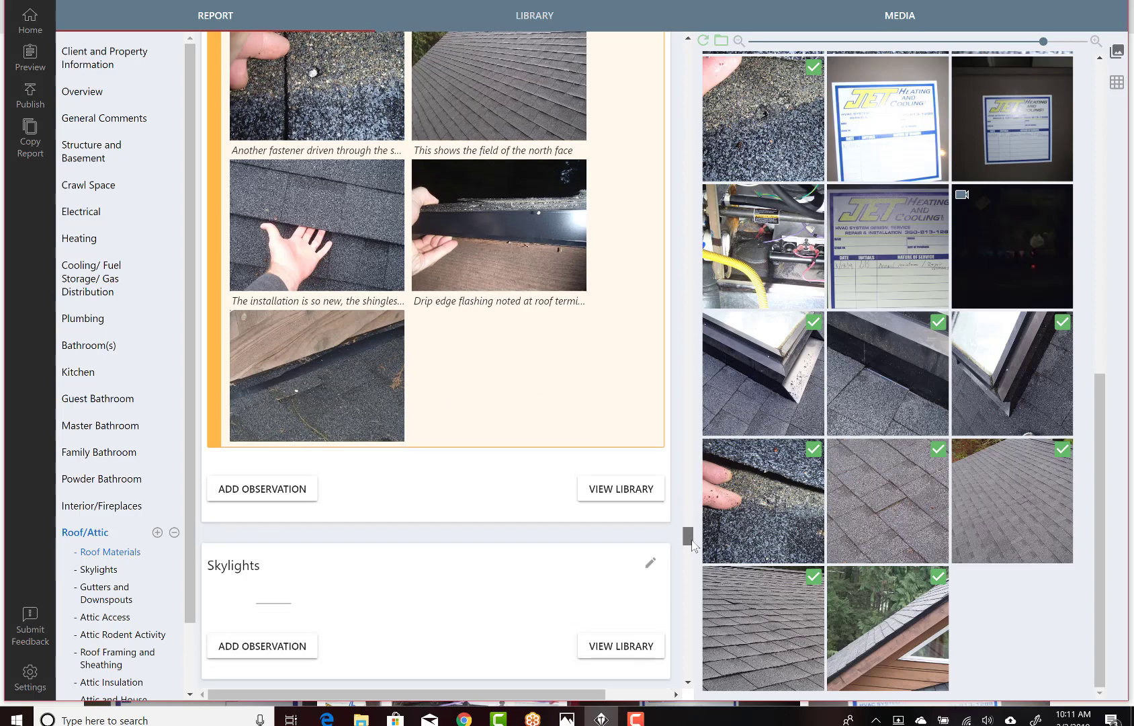
scroll(691, 539, "up", 7)
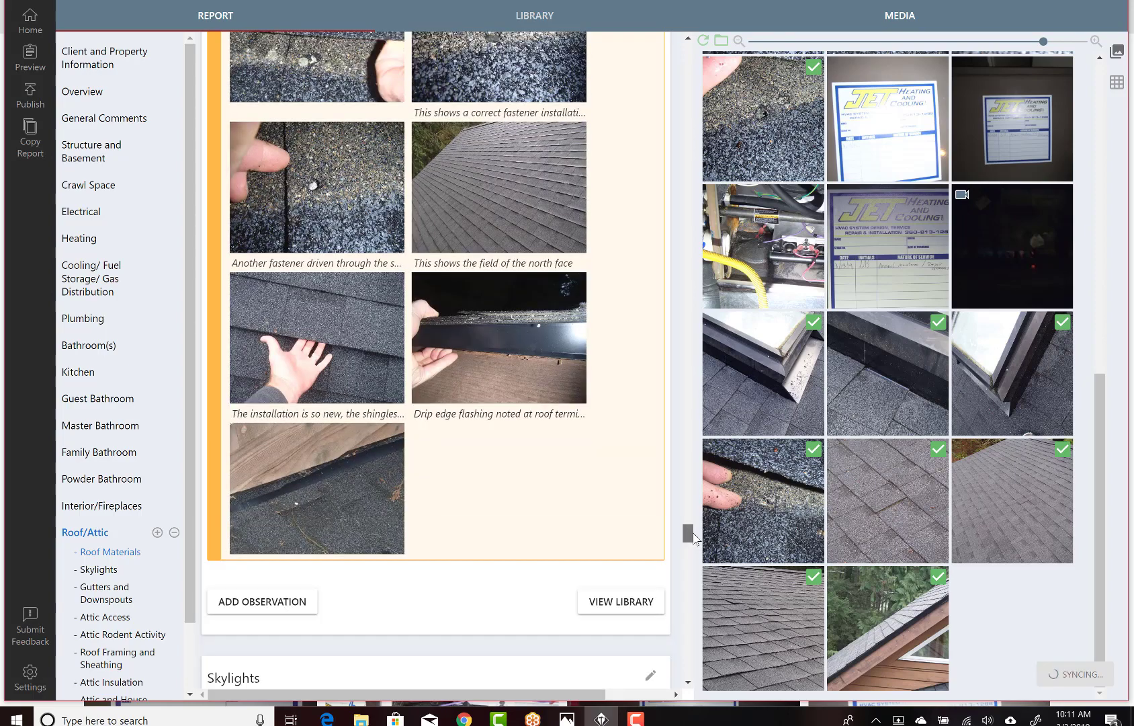
scroll(696, 534, "up", 10)
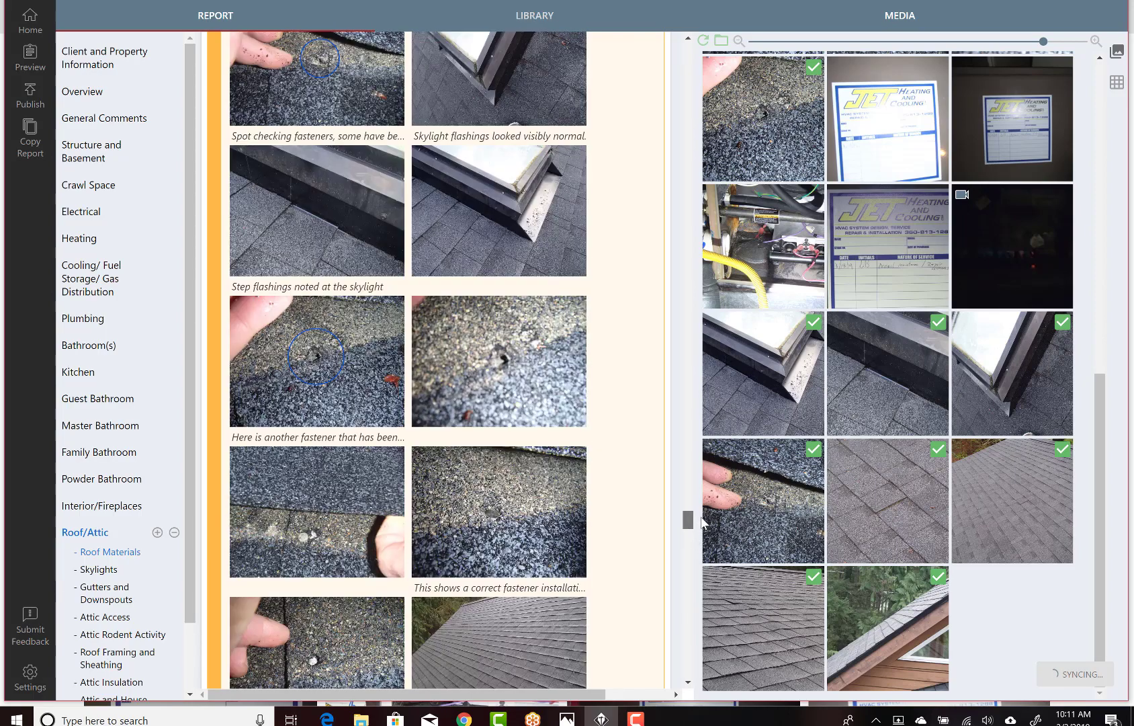
left_click_drag(701, 521, 703, 485)
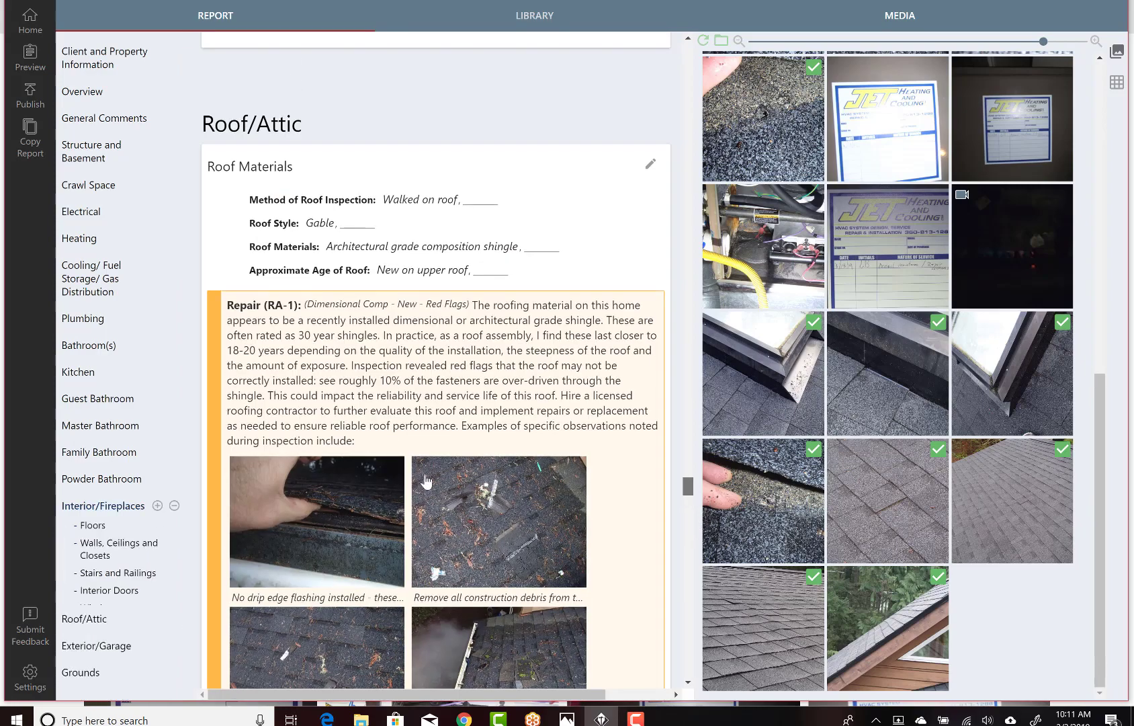
left_click(366, 442)
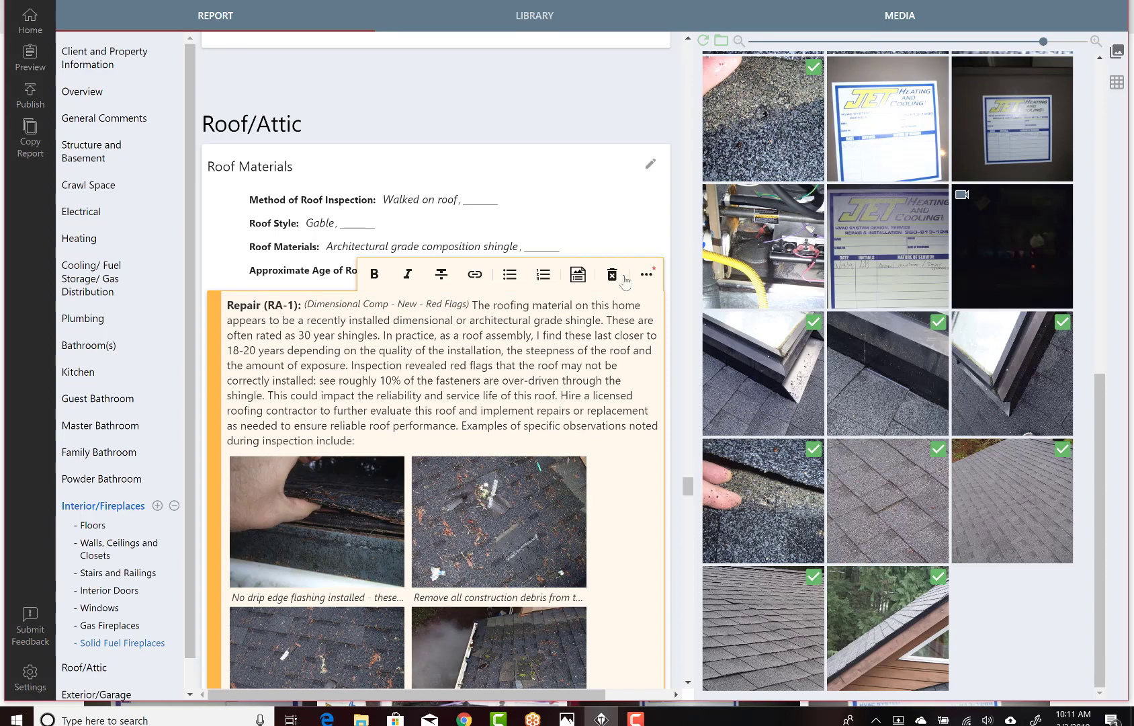
left_click(578, 274)
- Make the sentence "This was the garage roof, I do not believe this one was replaced." bold in the first bullet
scroll(560, 337, "down", 1)
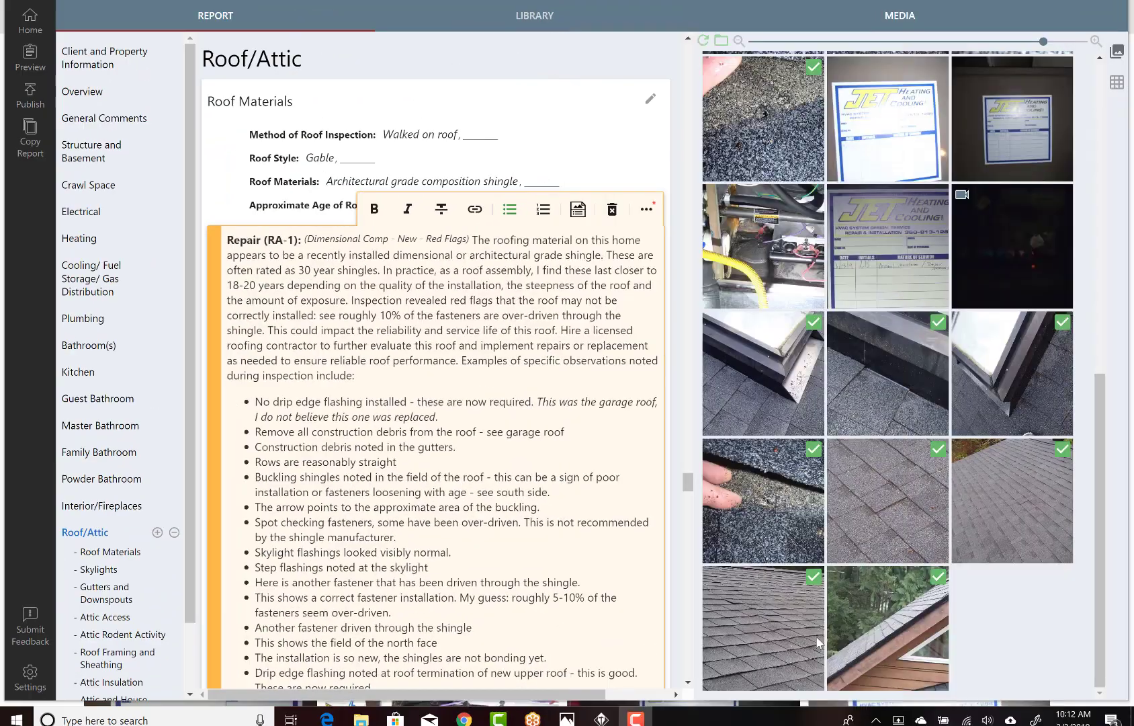
scroll(689, 484, "down", 1)
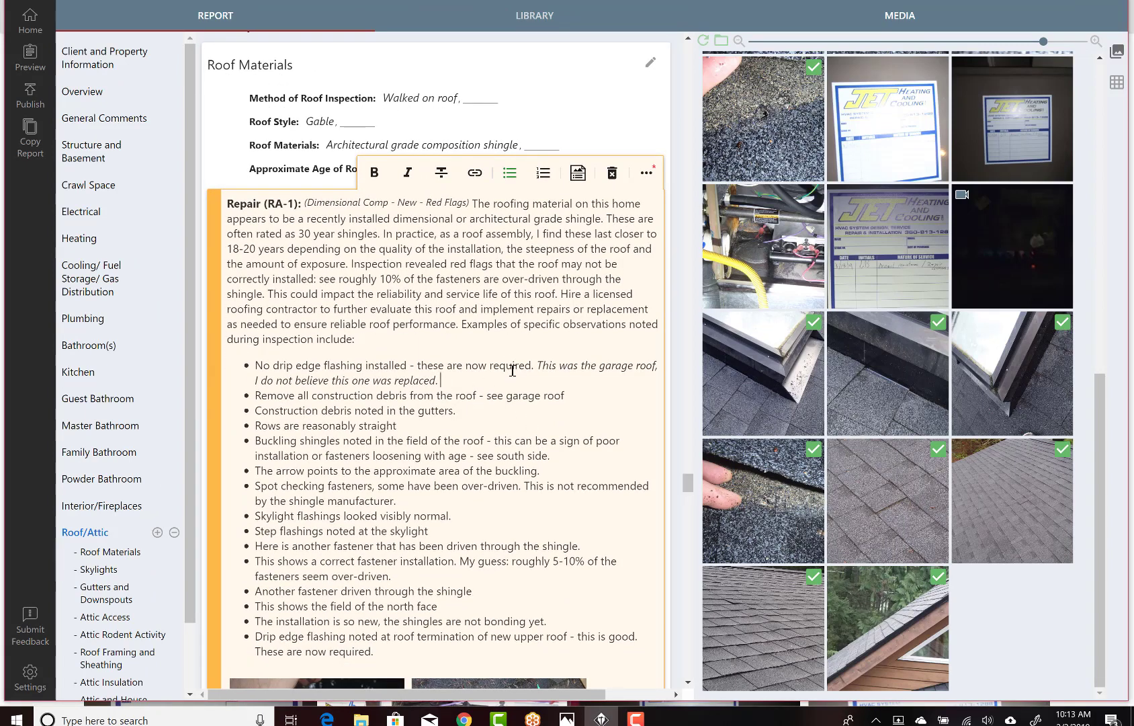
left_click(535, 366, "shift")
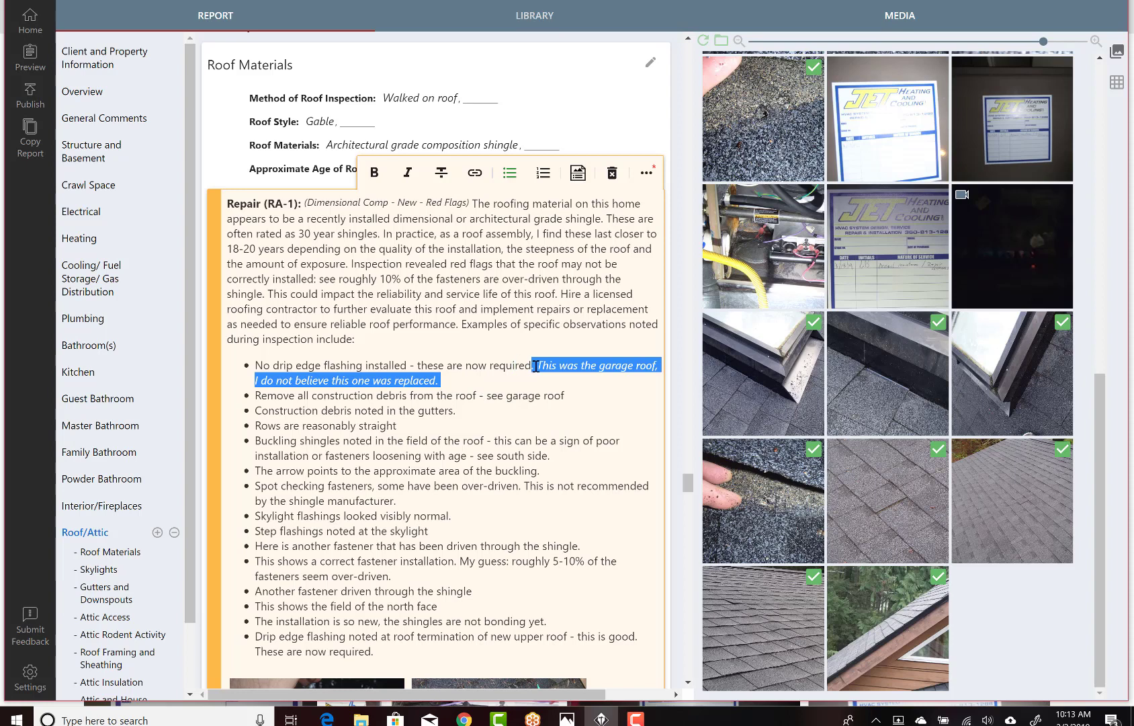
left_click(380, 176)
left_click(494, 278)
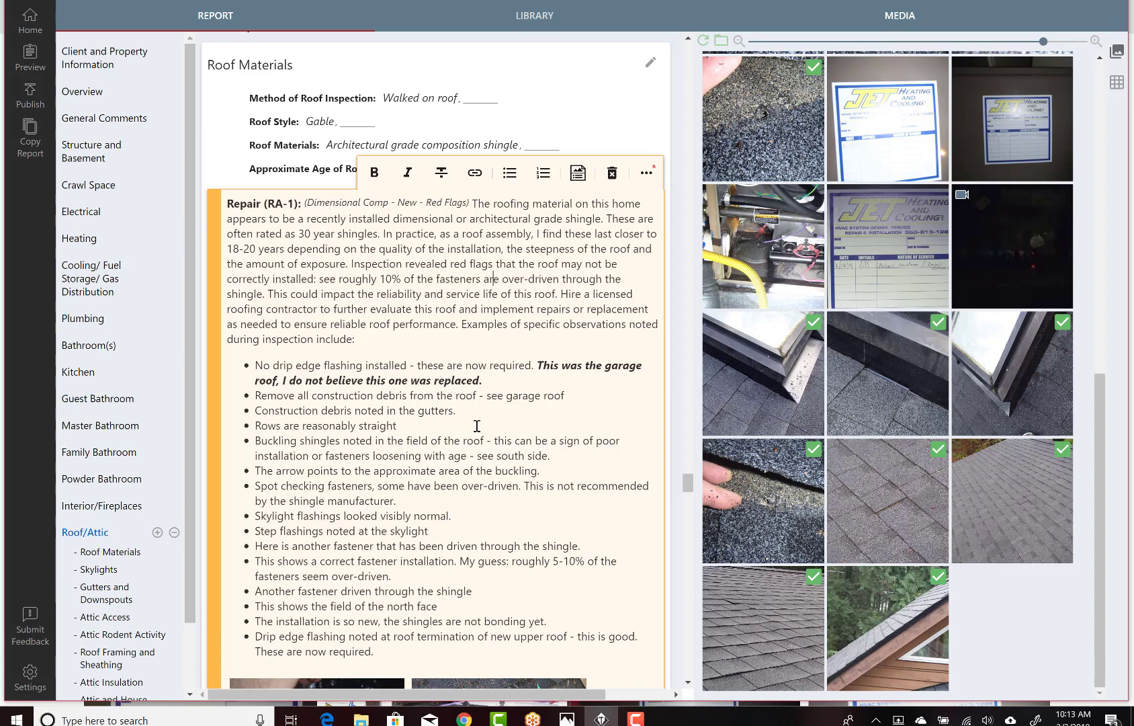
- Format "see south side." in the buckling shingles bullet as bold italic
left_click_drag(555, 456, 478, 456)
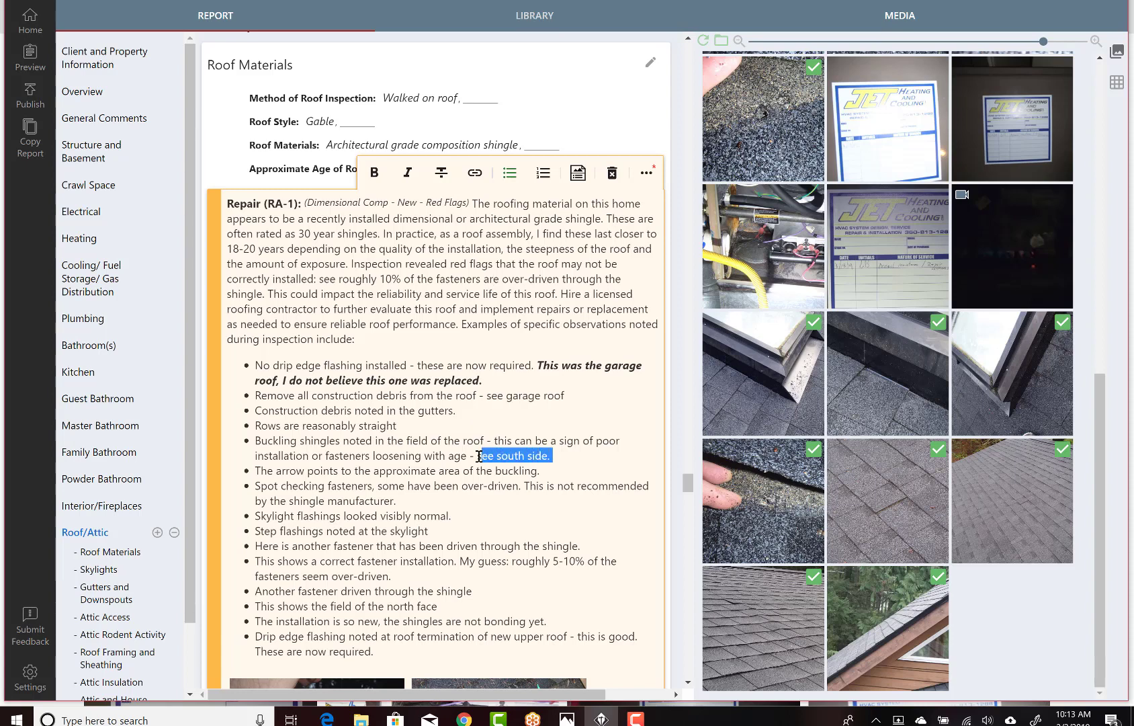
left_click(407, 173)
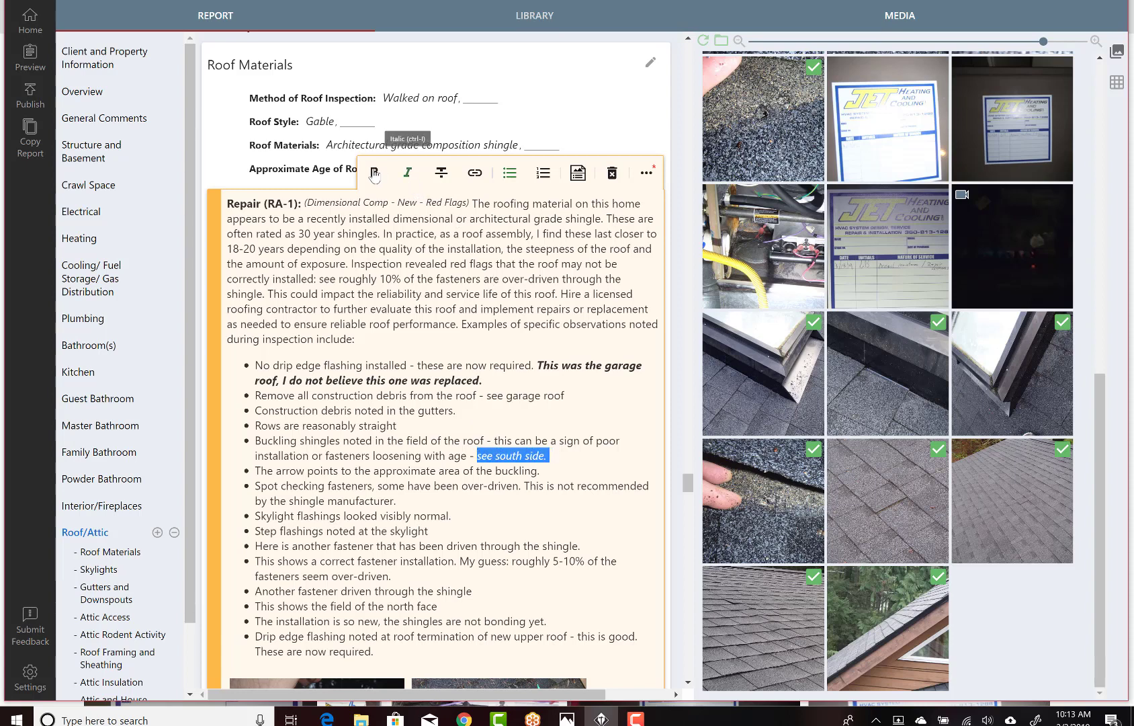
left_click(374, 173)
left_click(459, 510)
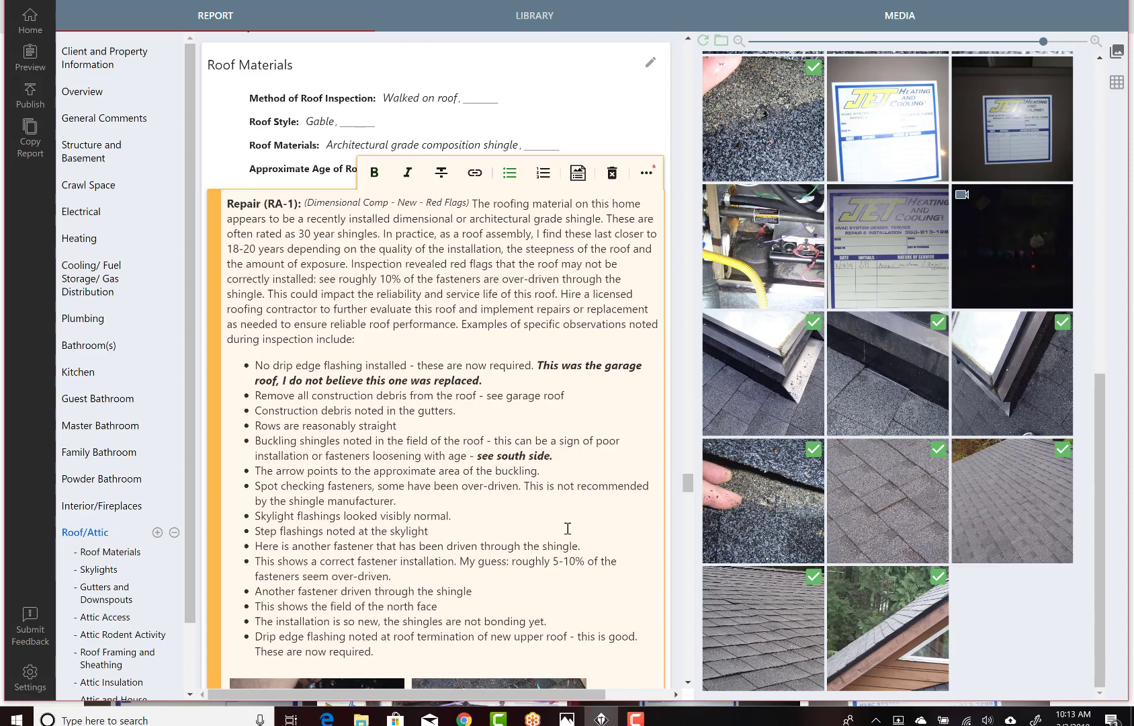
- Delete the bullet "The arrow points to the approximate area of the buckling." from the Roof Materials observation
scroll(686, 480, "down", 2)
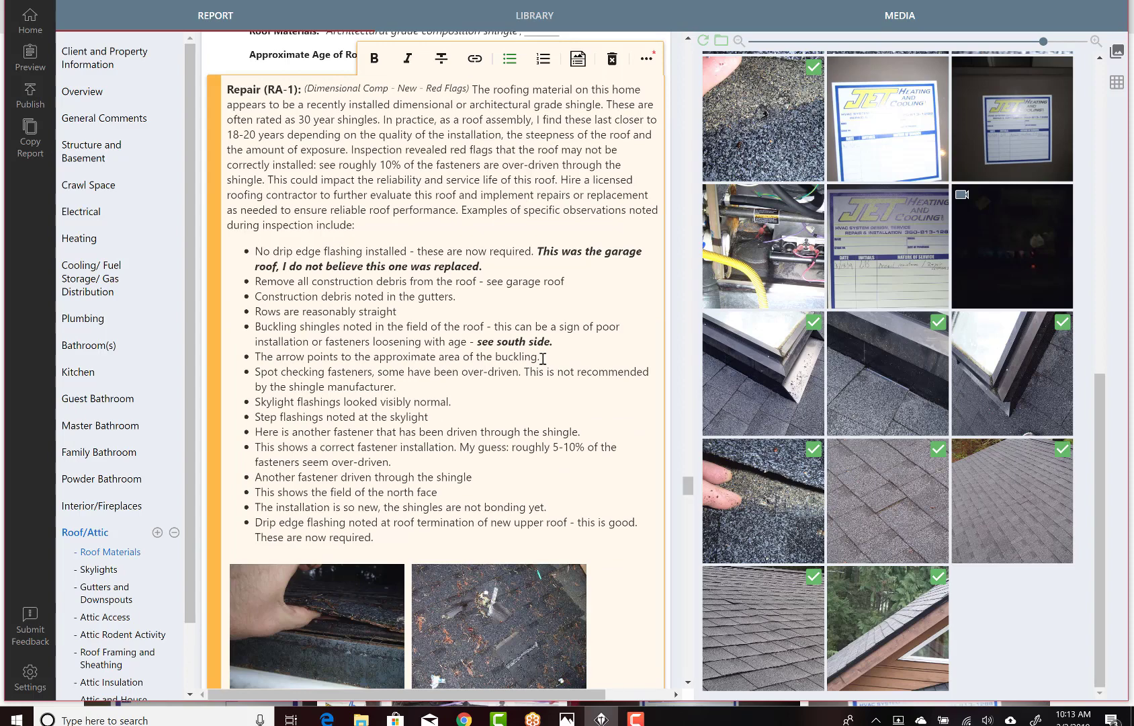
left_click_drag(543, 357, 531, 357)
left_click_drag(340, 359, 249, 357)
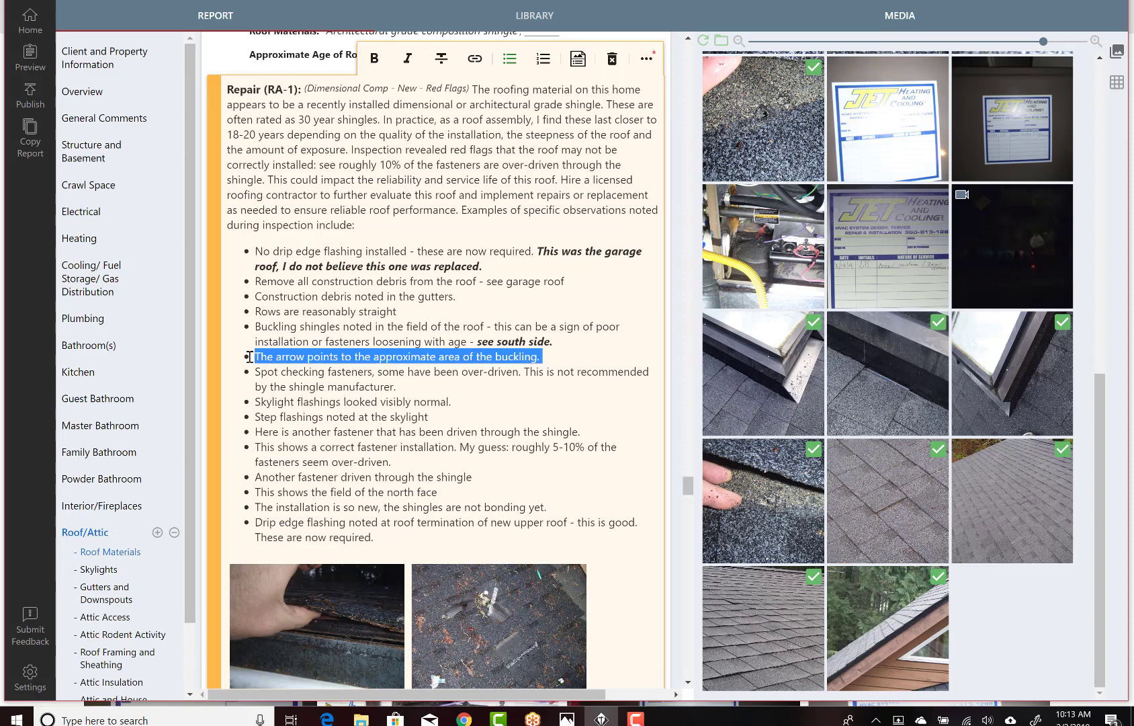
key("Delete")
key("Delete")
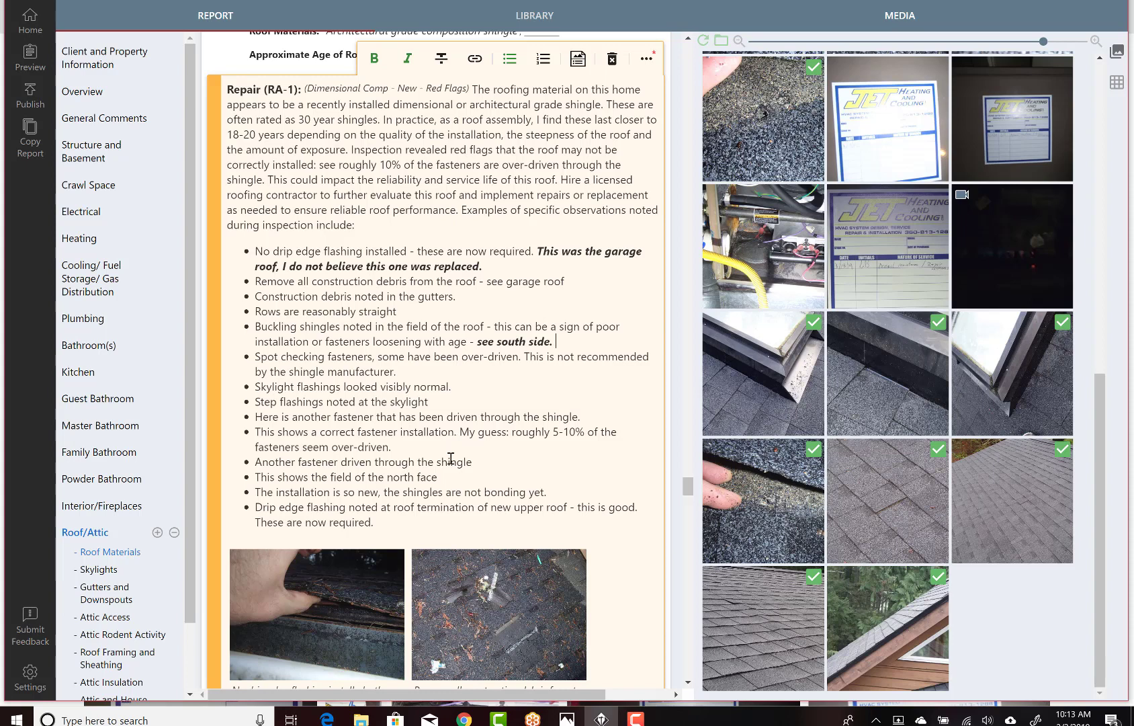
- Add "or incorrectly driven" after "over-driven" at the end of the correct fastener installation bullet
left_click(388, 448)
type("or incred")
key("BackSpace")
type("ctly driven")
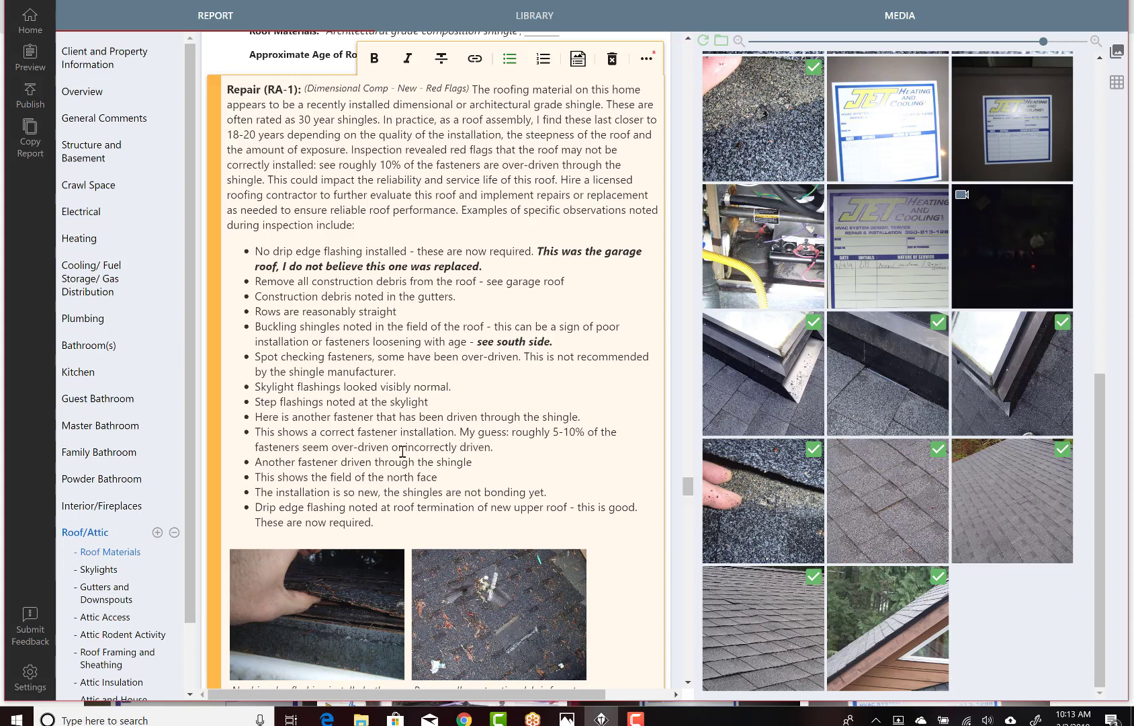
- Insert "based on spot checking" after "My guess" in the correct fastener installation bullet
left_click(471, 436)
key("ctrl+shift+Down")
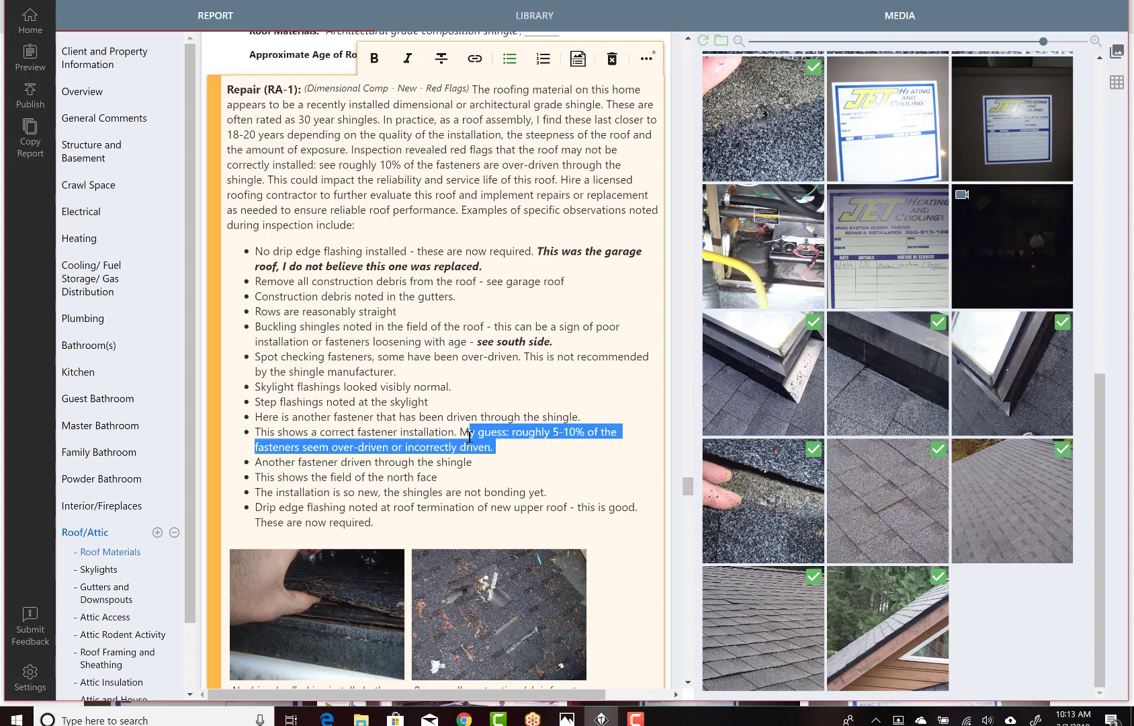
left_click(507, 436)
key("BackSpace")
type("based on sp")
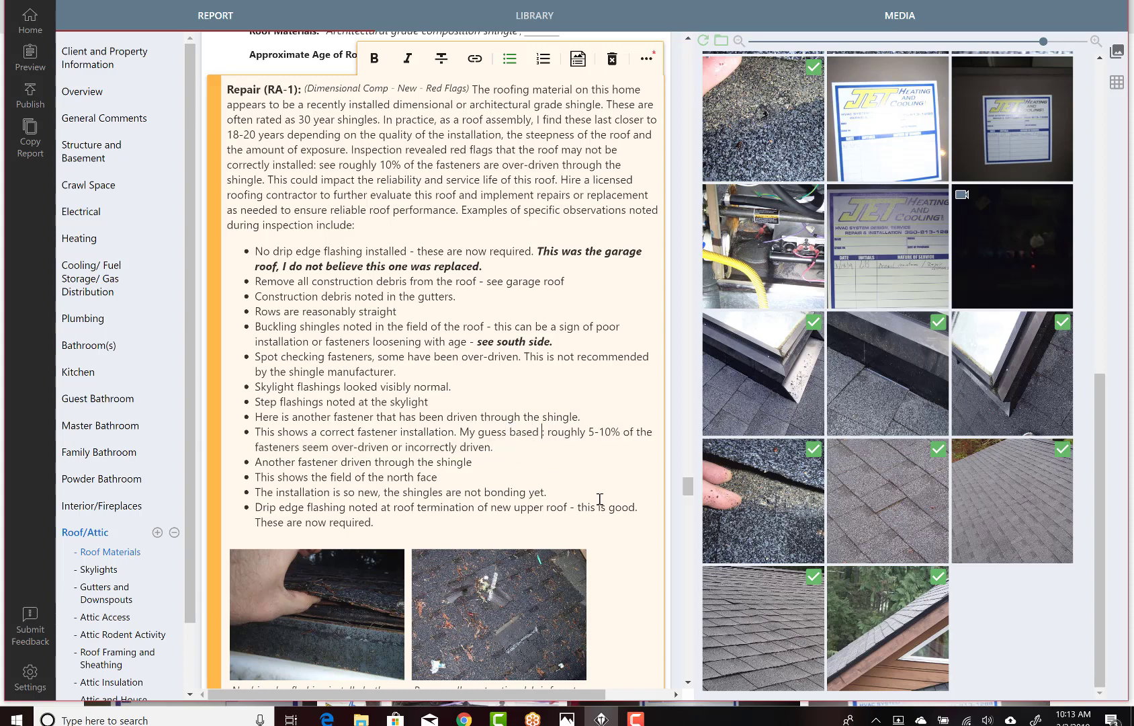
type("ot checking:")
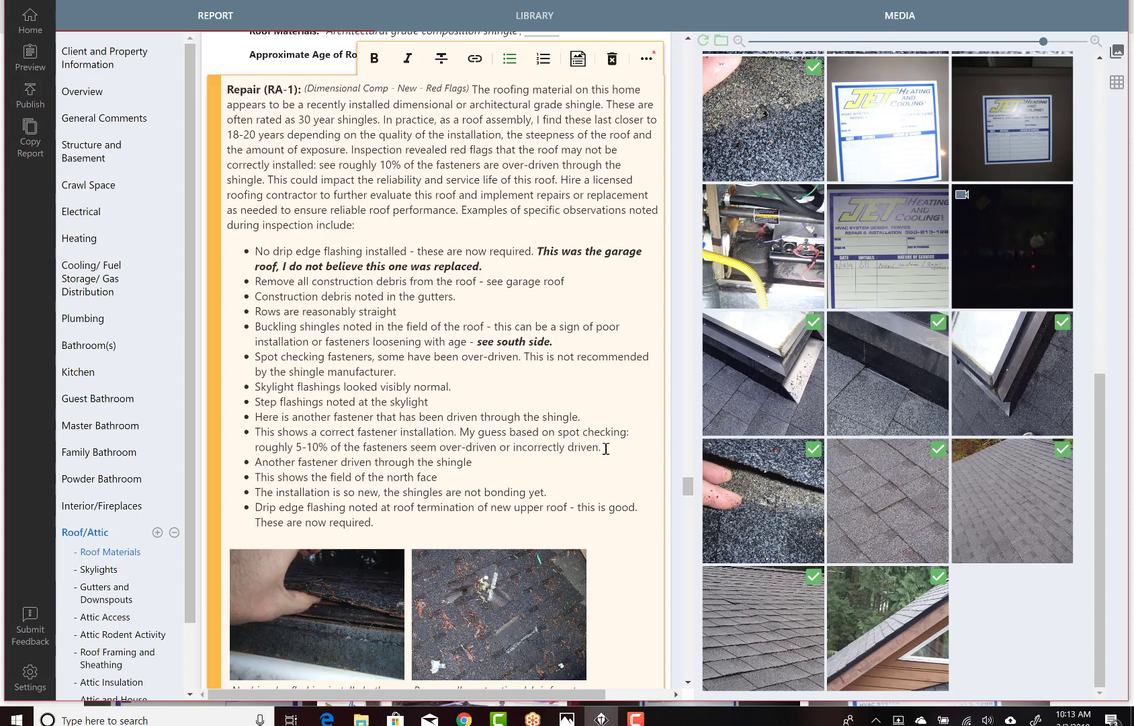
- Format "My guess based on spot checking: roughly 5-10% of the fasteners seem over-driven or incorrectly driven." as bold italic
left_click(463, 432, "shift")
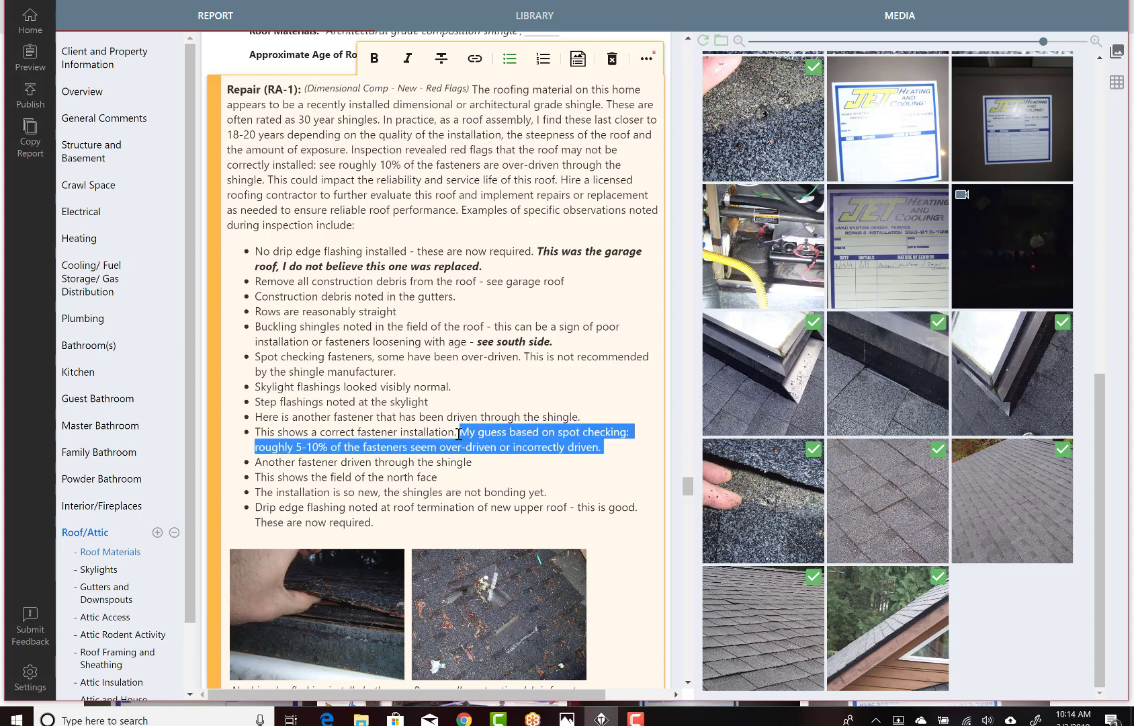
left_click(374, 59)
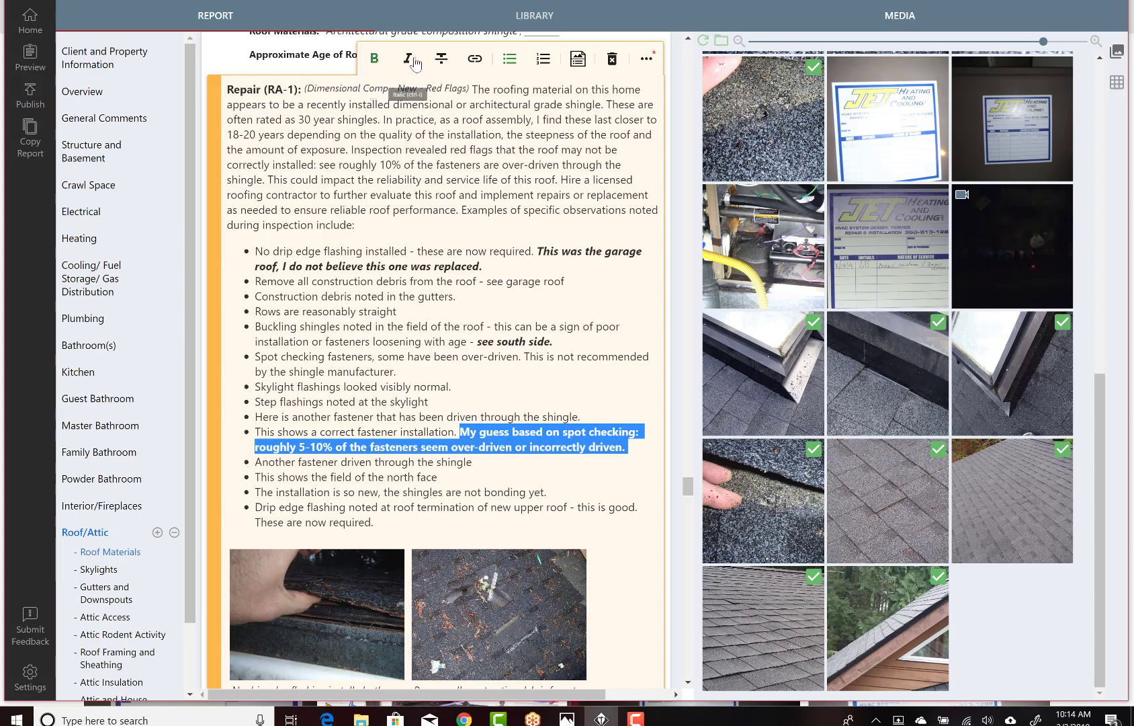
left_click(407, 59)
left_click(479, 250)
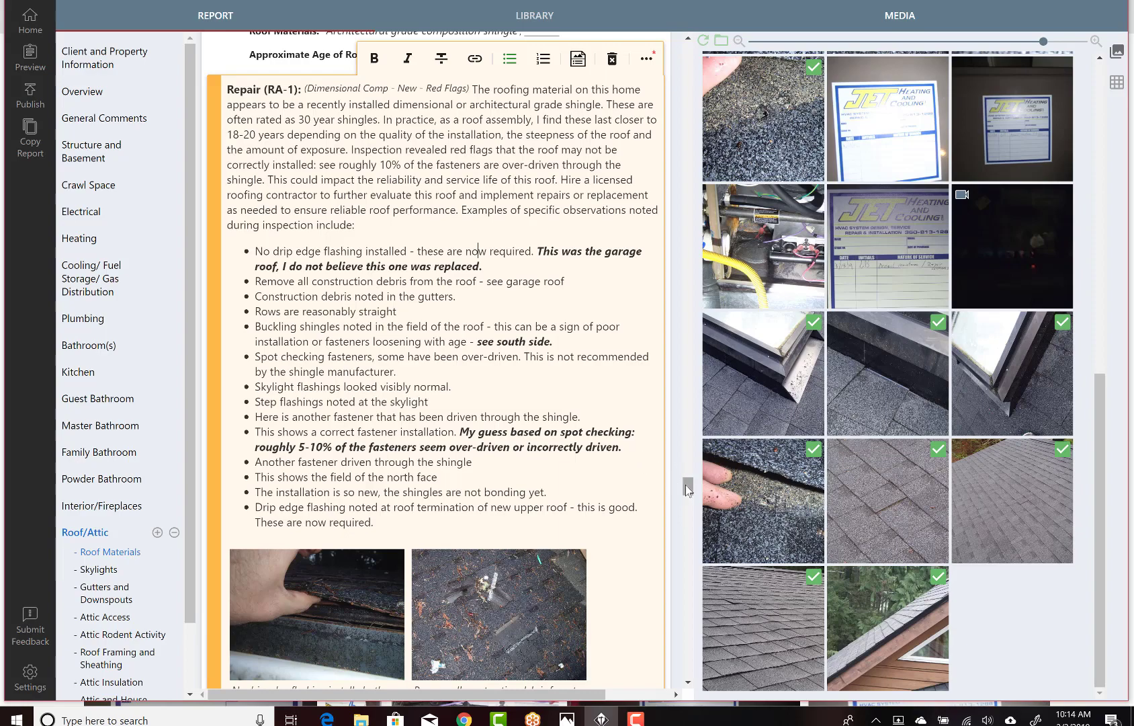
- Change the category of the Roof Materials observation from Repair to Due Diligence
scroll(687, 487, "down", 3)
left_click_drag(689, 505, 685, 473)
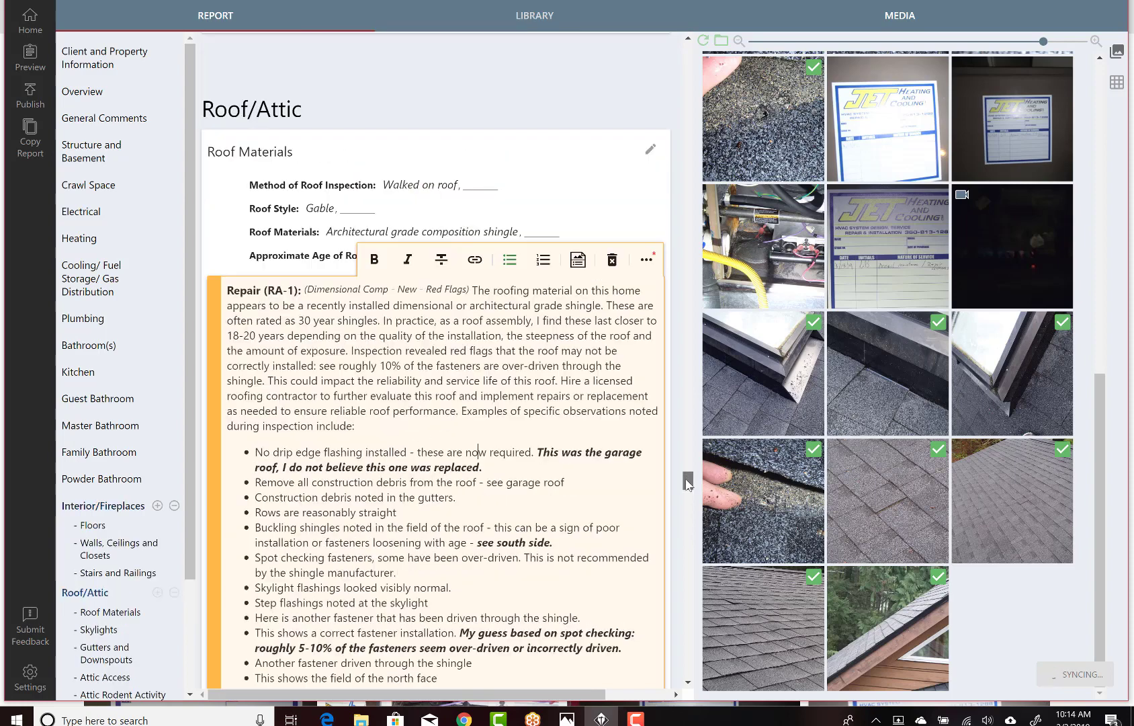
left_click(241, 295)
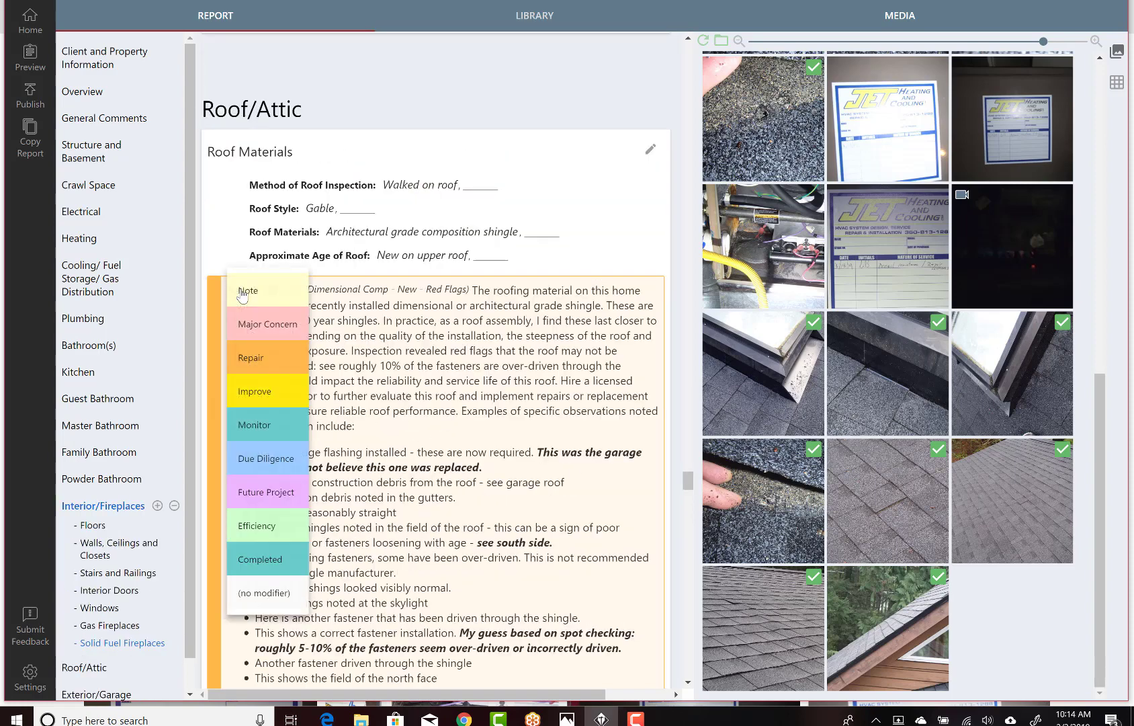
left_click(266, 459)
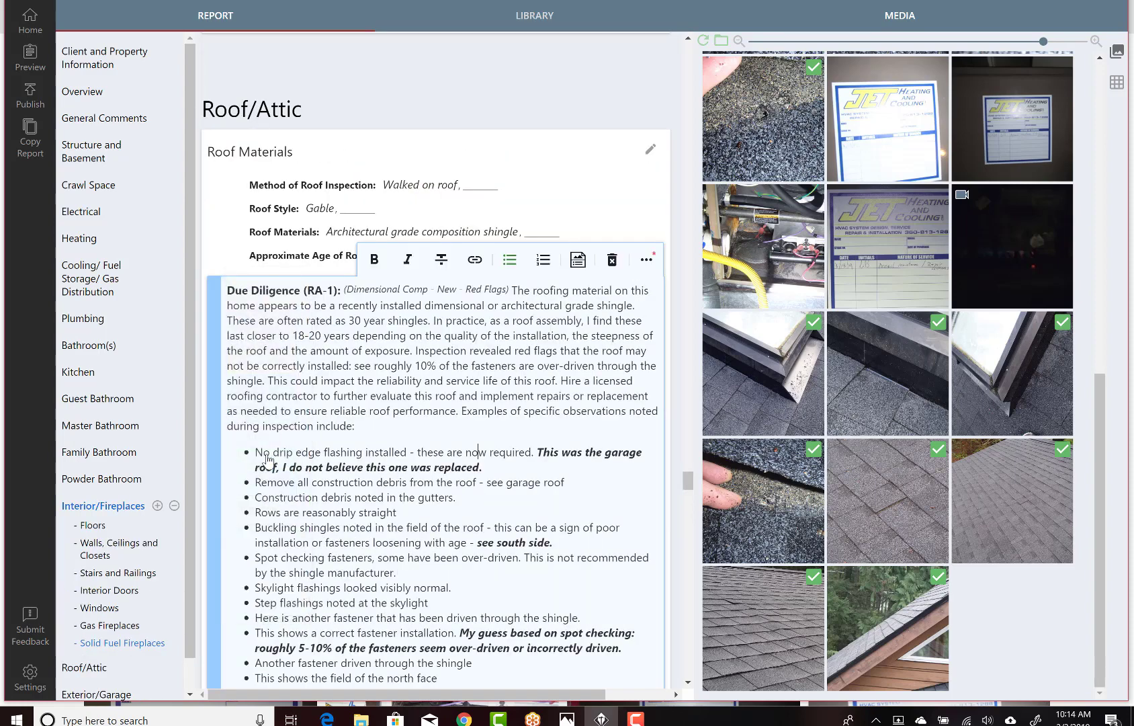
- Add the "Detail A" diagram of properly and improperly driven shingle fasteners after the last photo in the Roof Materials observation
left_click_drag(689, 487, 689, 490)
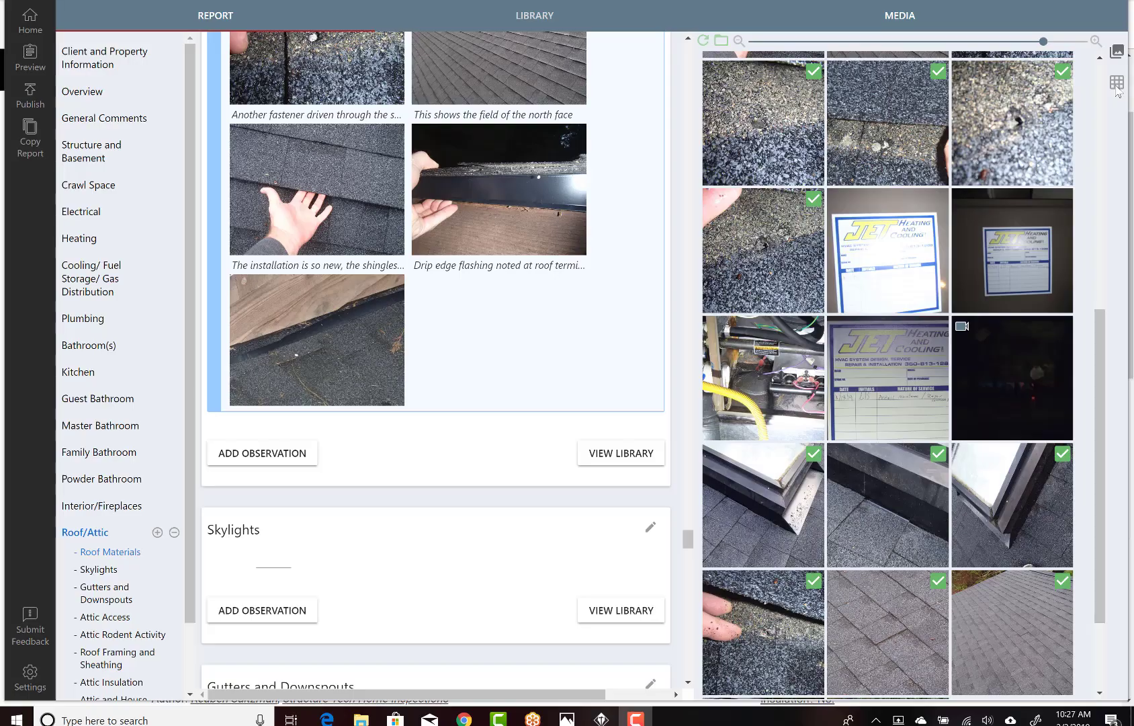
left_click(1116, 83)
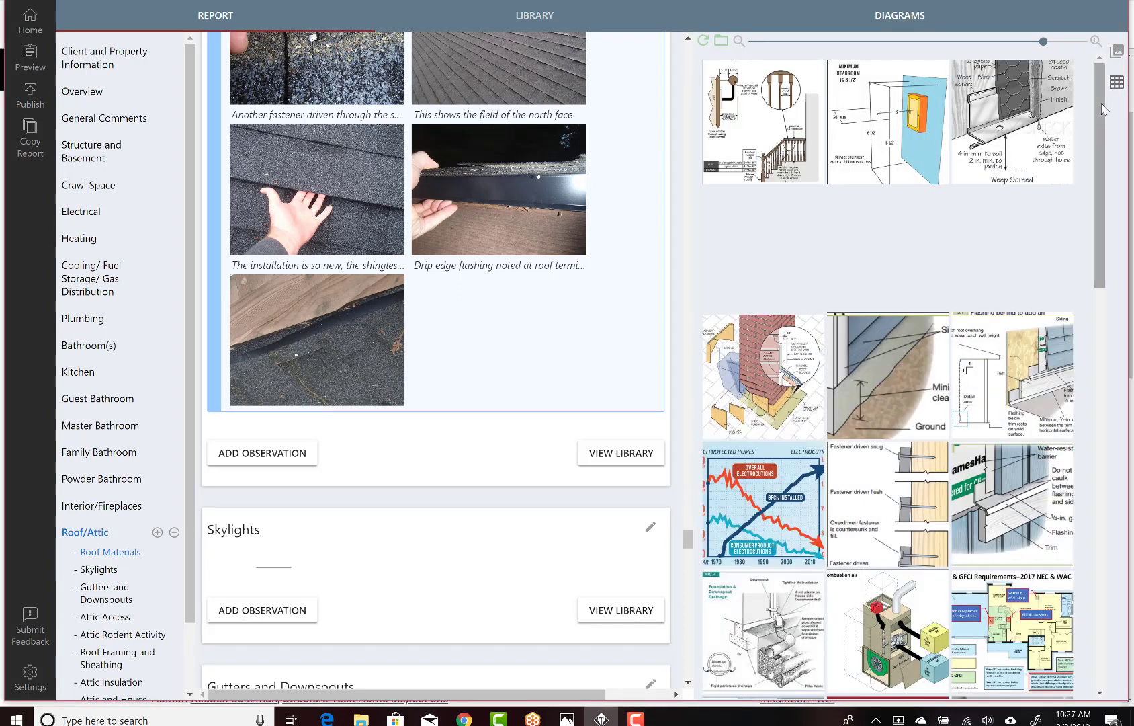
left_click_drag(1102, 109, 1095, 335)
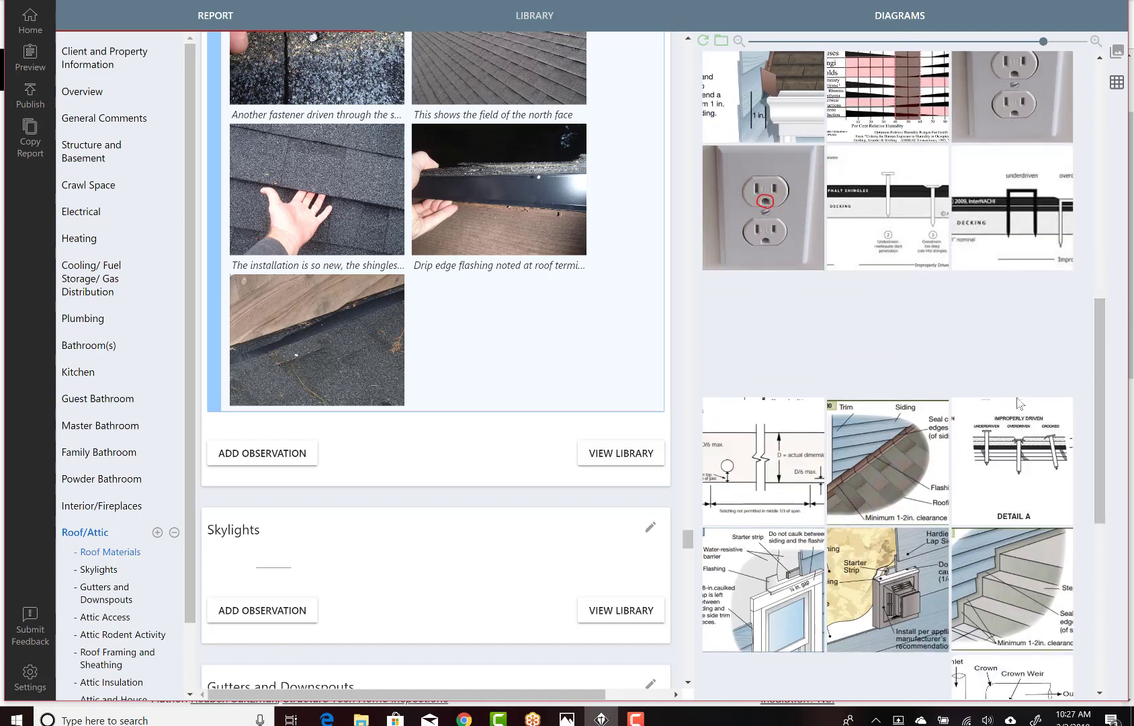
left_click_drag(1032, 467, 458, 293)
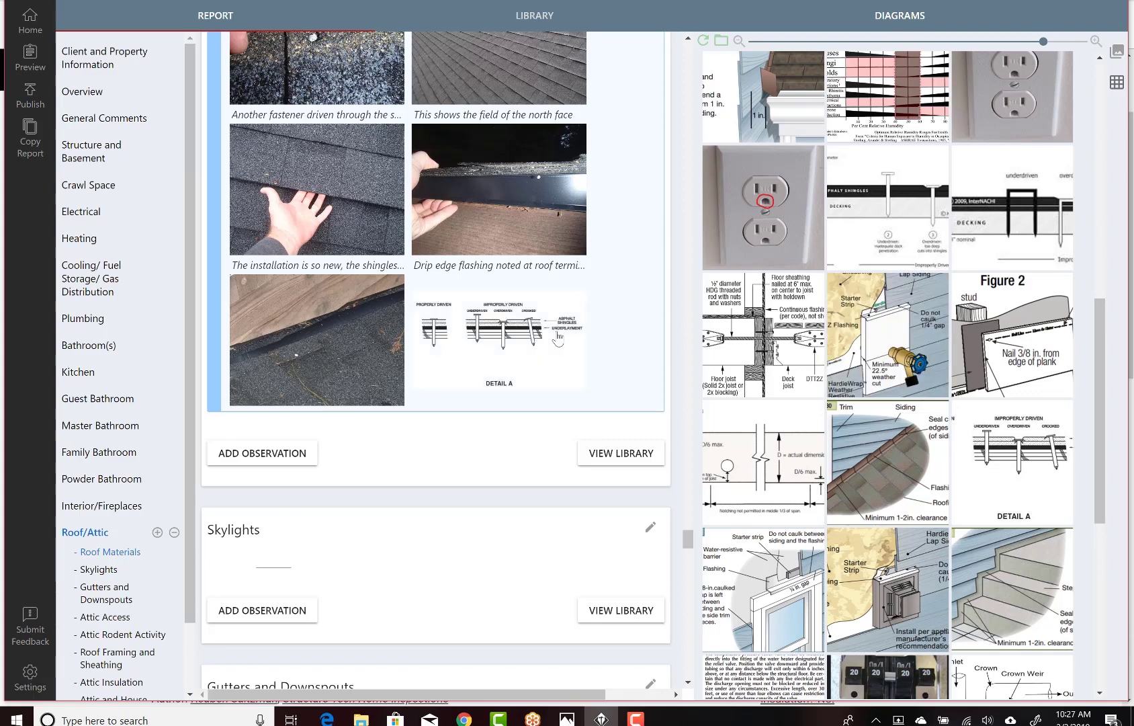
- Caption the fastener diagram "Diagram shows and improperly driven fastener" and save it
left_click(499, 390)
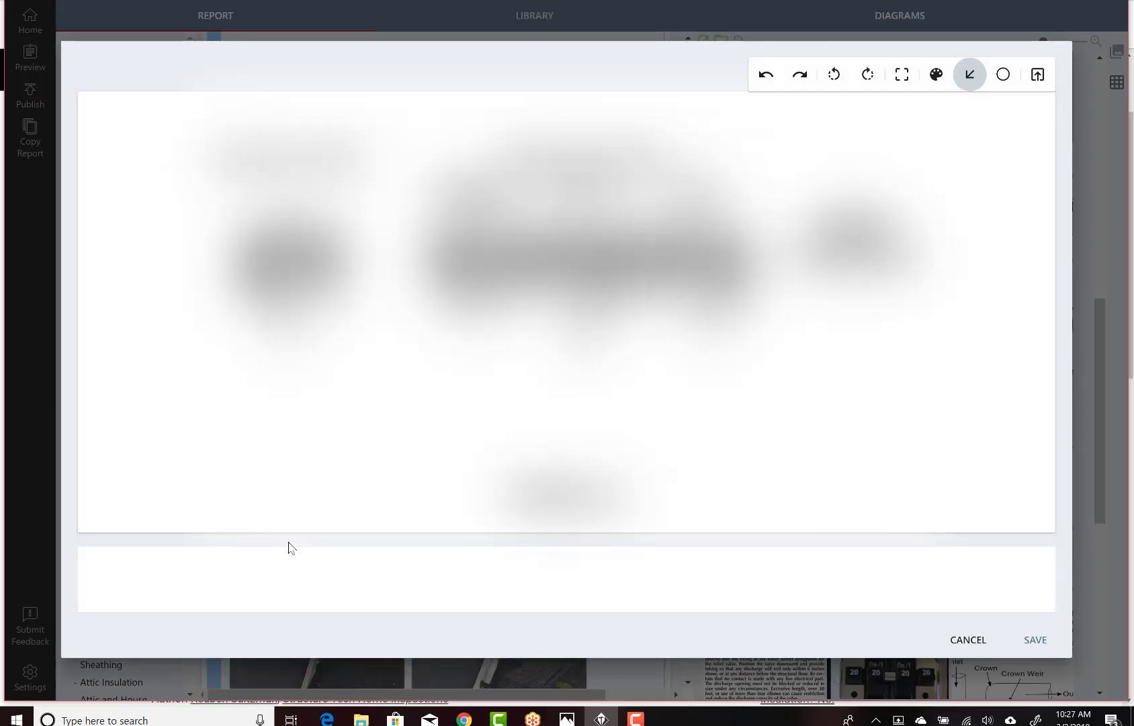
left_click(248, 565)
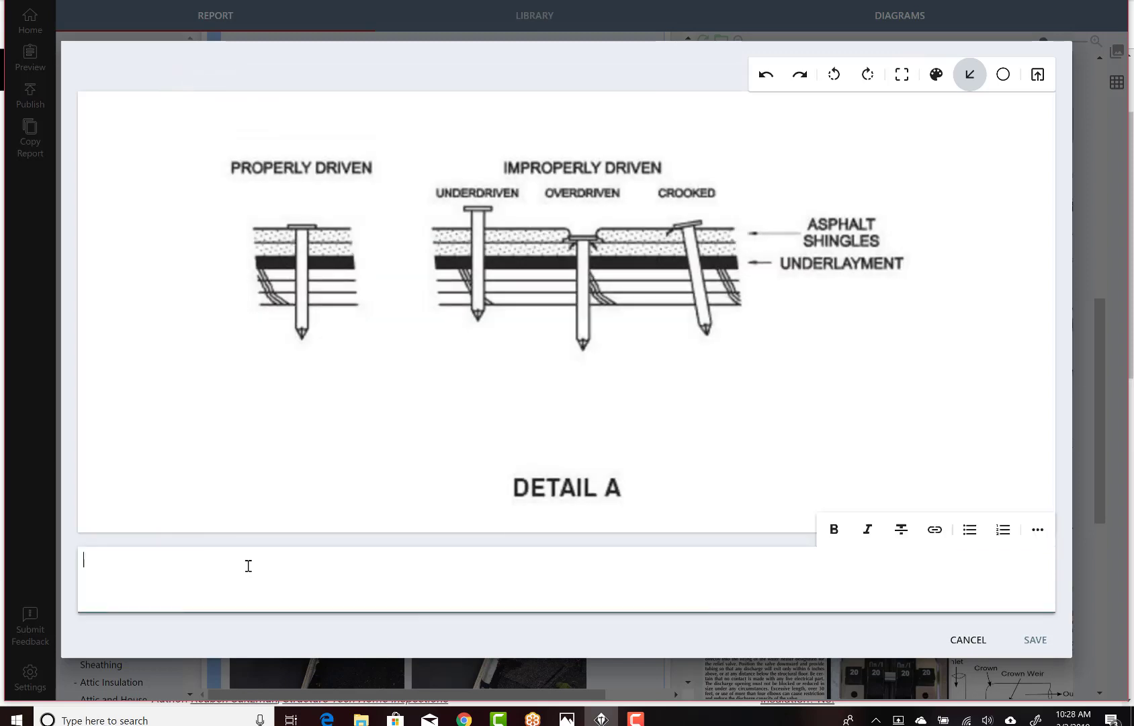
type("Diagram shows and improperly d")
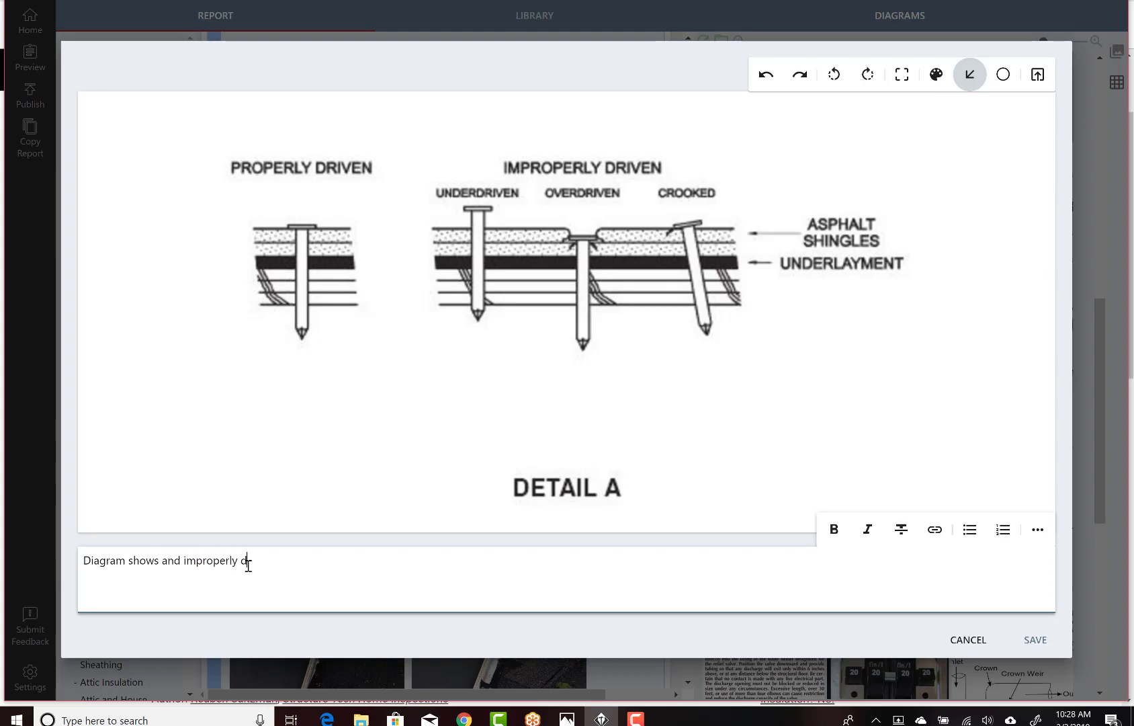
type("riven fastener")
left_click(1045, 643)
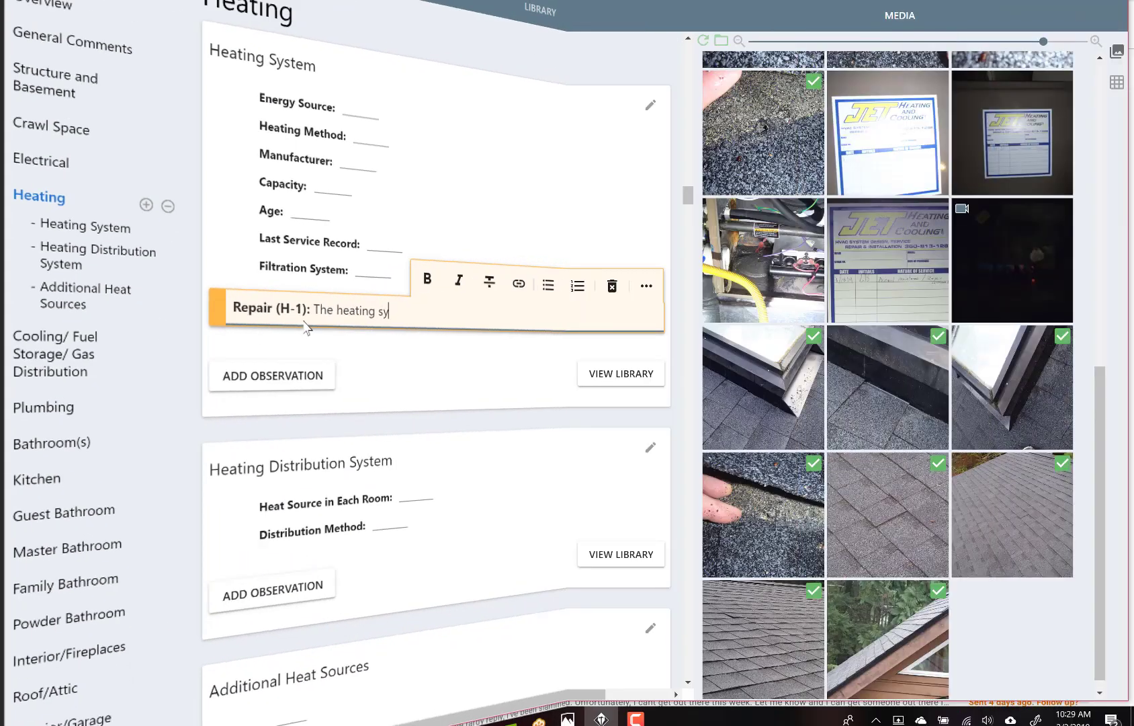
- Write "The heating system was recently serviced to repair a gas leak and a condensate leak." in the Heating System repair observation
type("stem was rec")
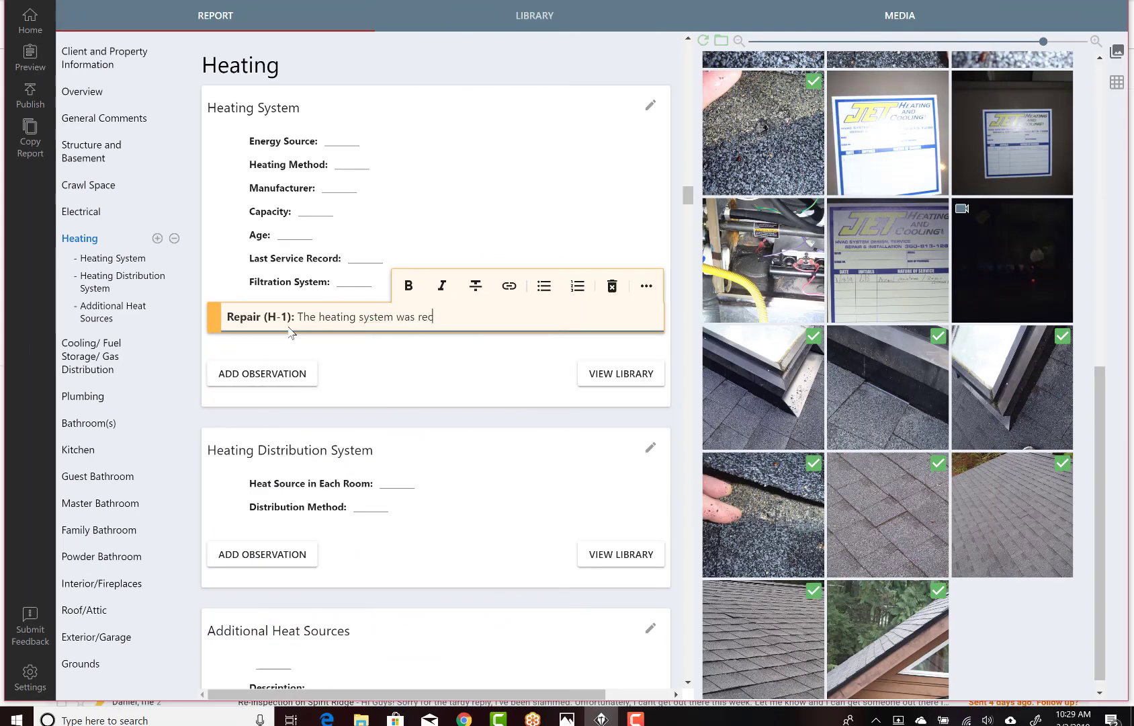
type("ently serviced to repair a")
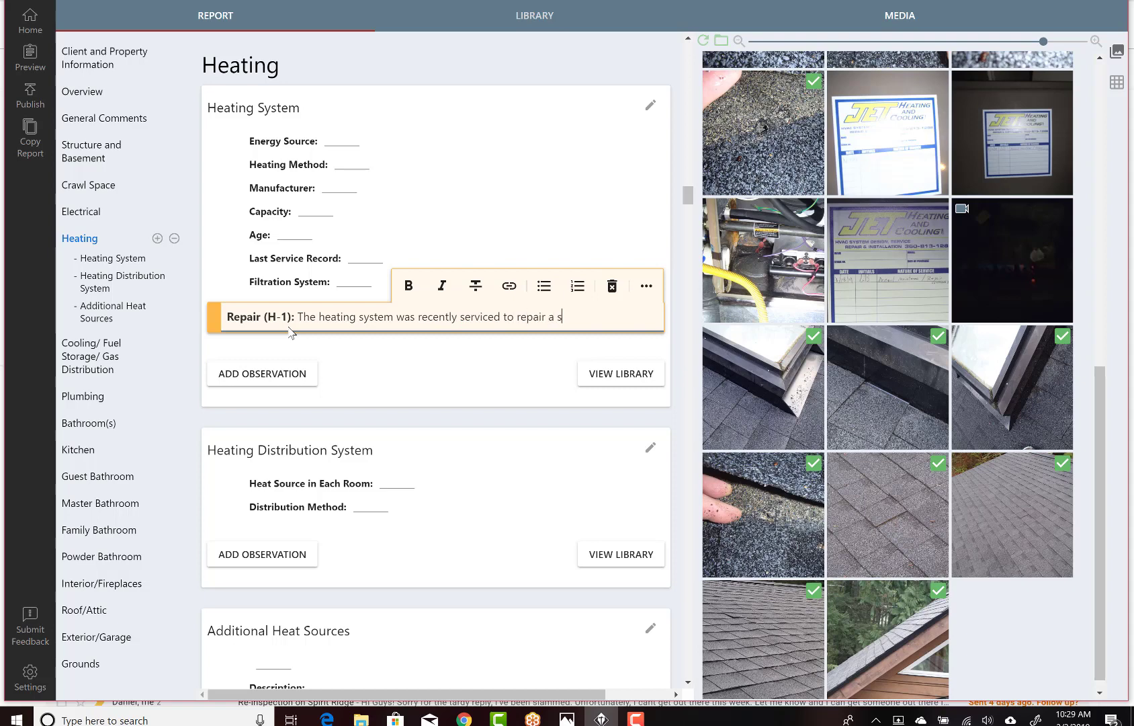
type(" gas leak and a condensate leak.")
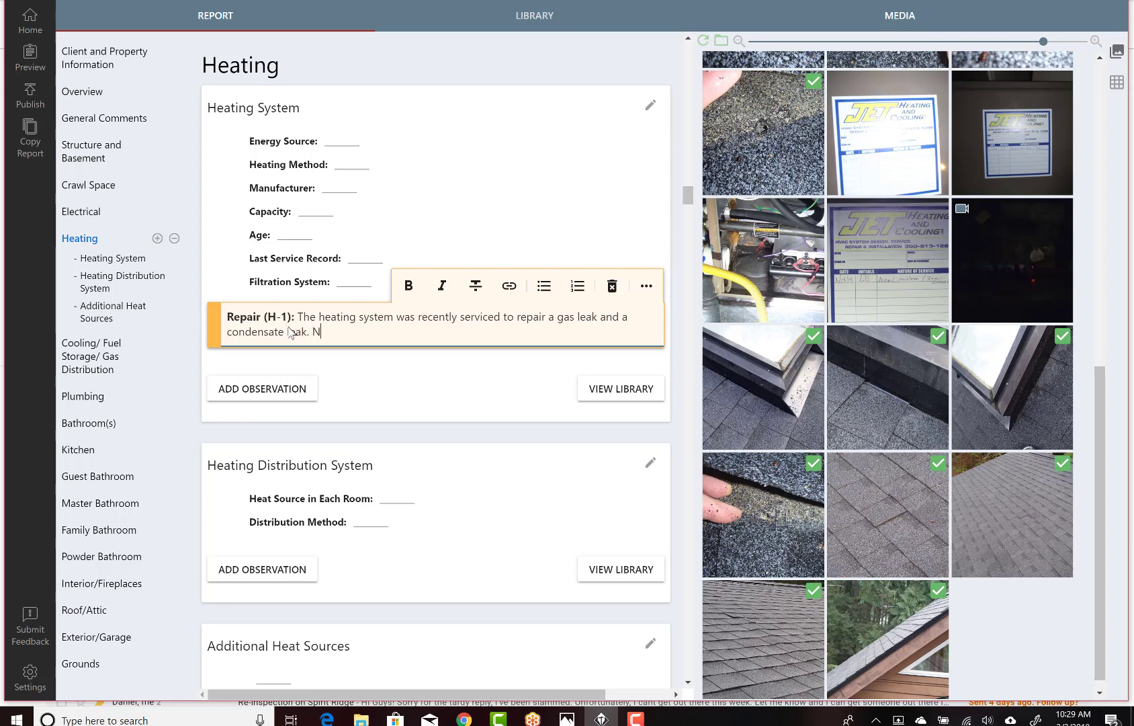
- Add the sentence "No condensate or gas leakage was noted during the re-inspection." to the Heating System observation
type(" No condensate or gas leakage was ")
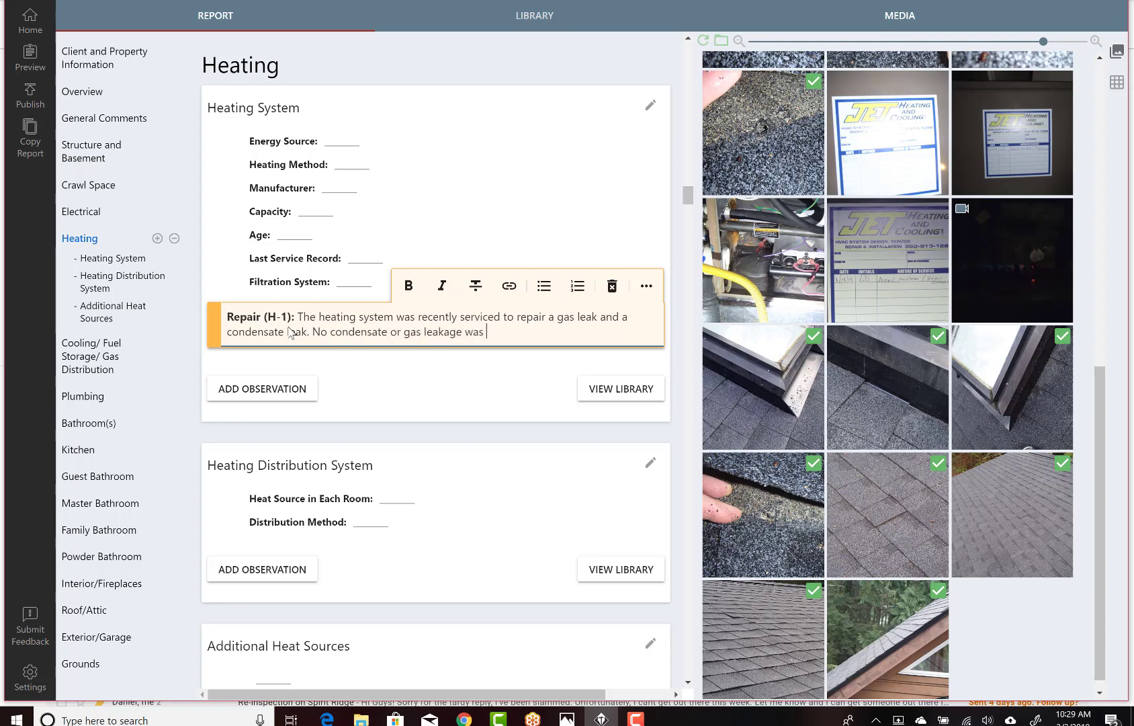
type("noted during the re-inspect")
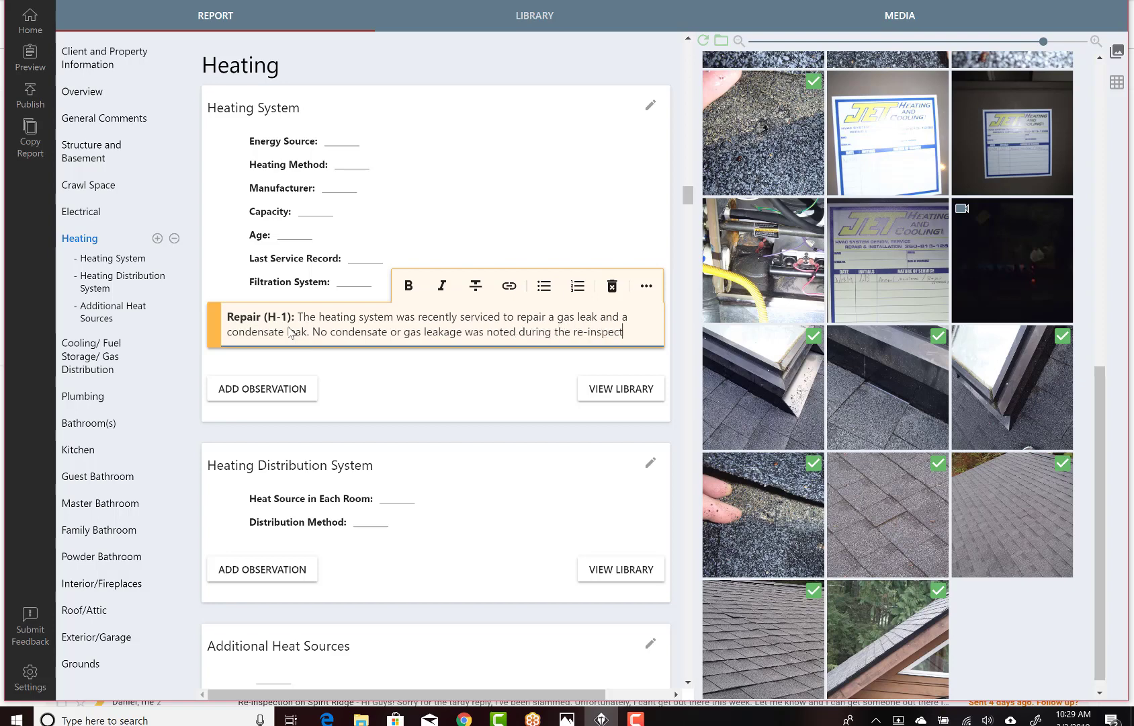
type("ion. I did not")
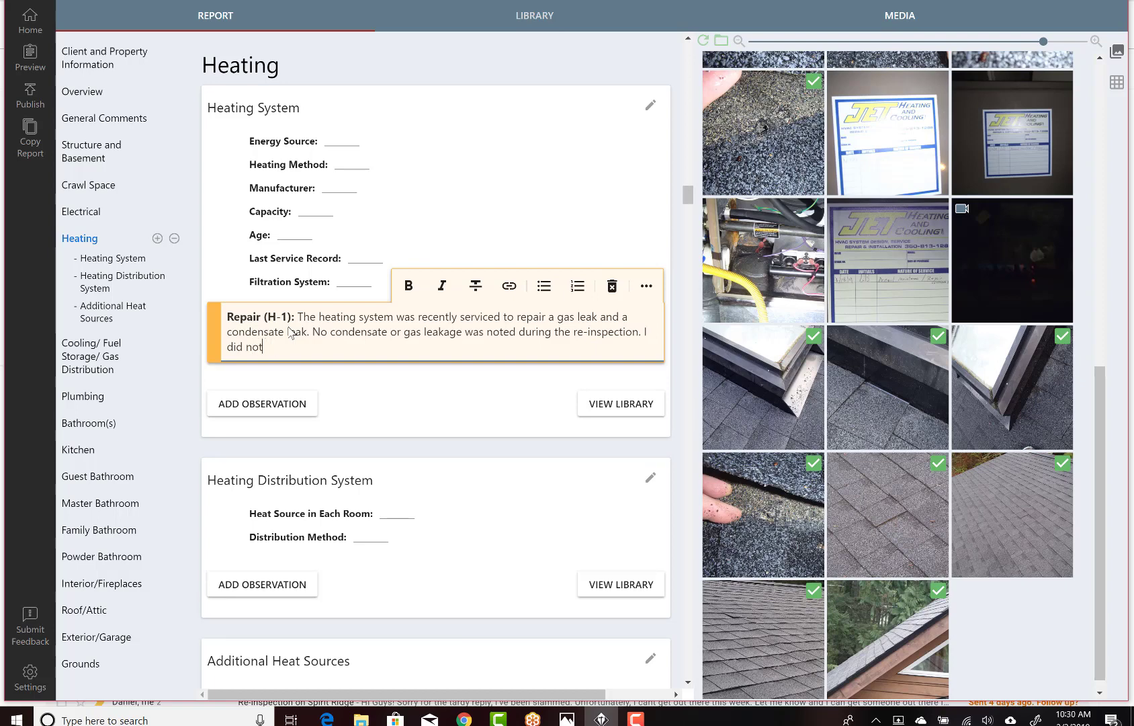
- Add "I did note an odd noise when the blower fan came on: apparently, there is a new fan on order?" to the heating observation
type("e an odd noise when the bloer f")
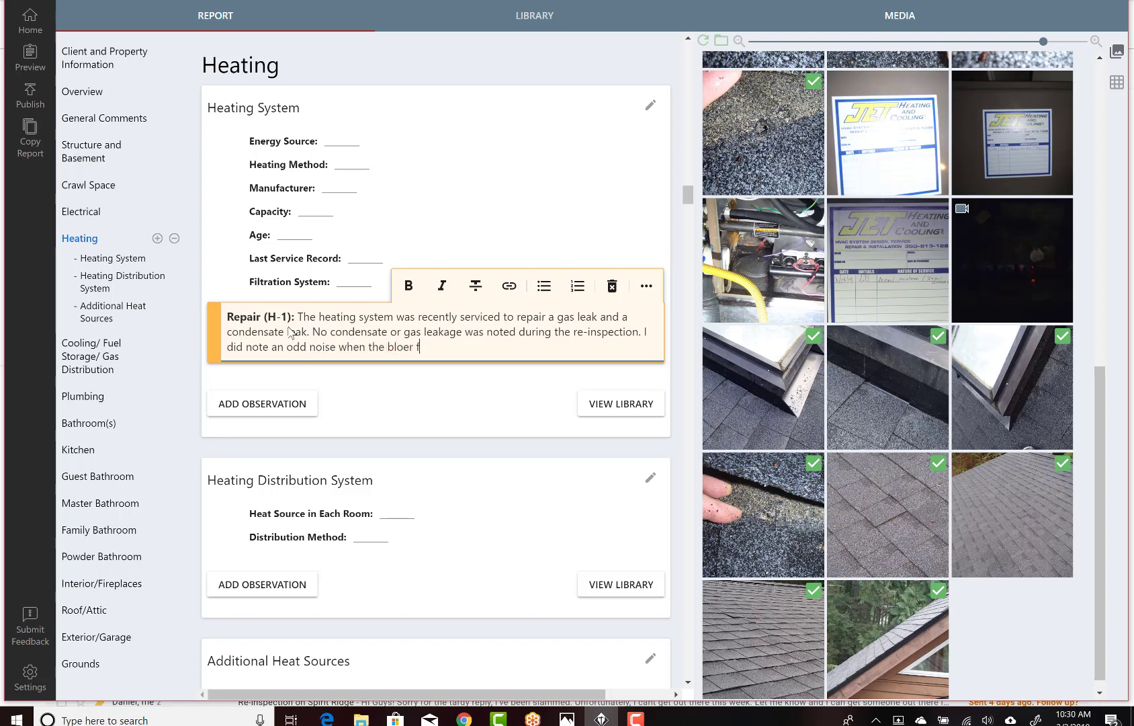
type("an came ")
type("on: apparentl")
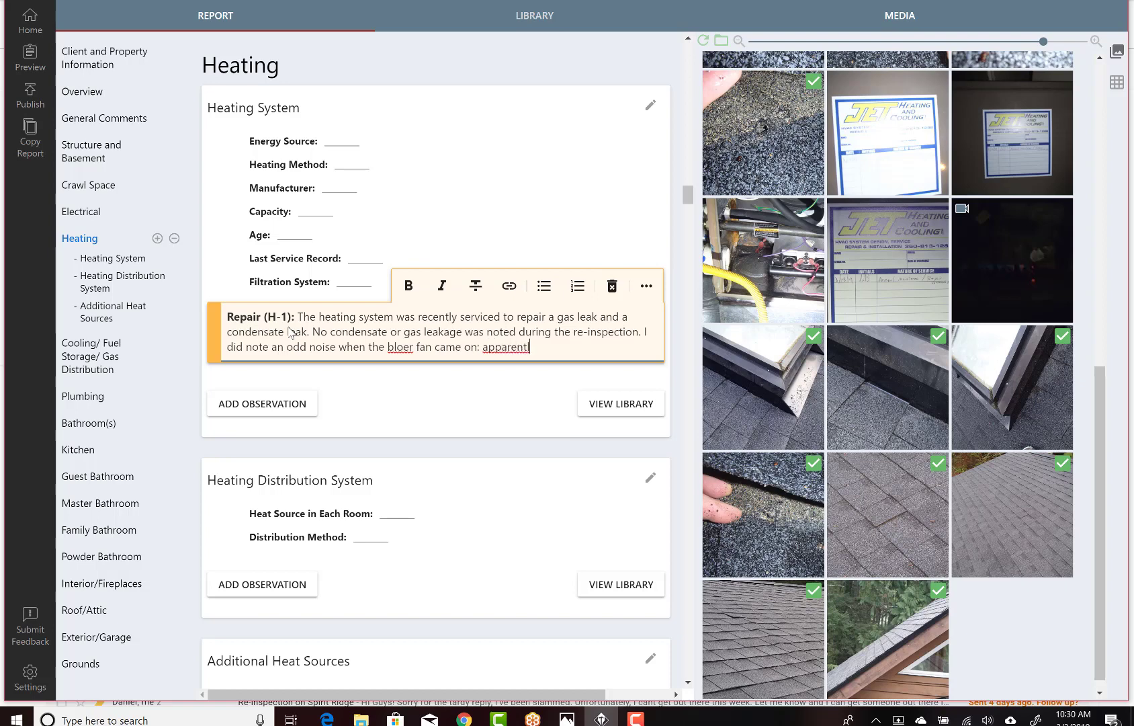
type("y, there is a new fan on orde")
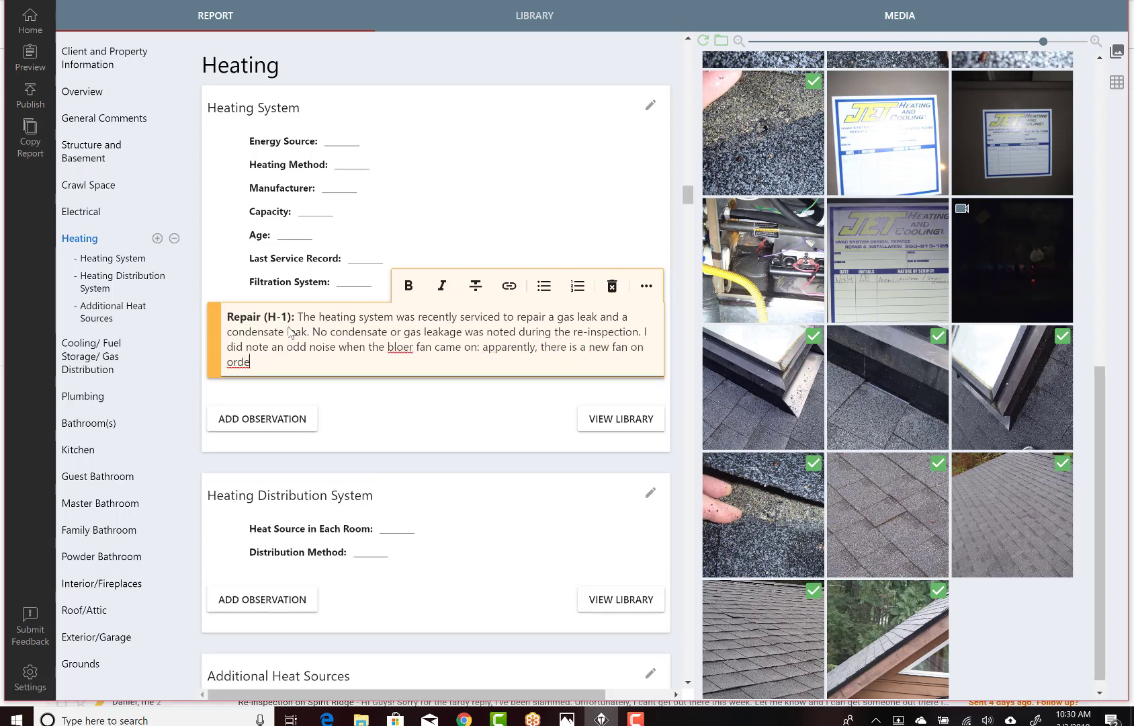
type("r?")
left_click(402, 346)
type("w fan on order?")
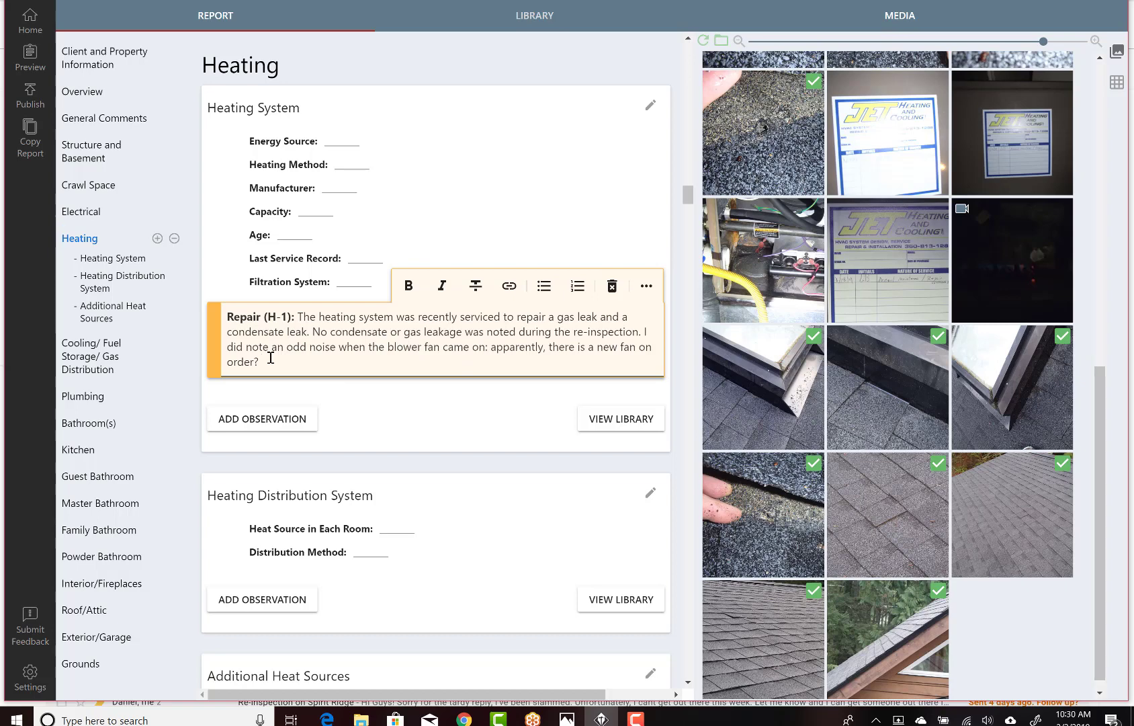
- Add "Inquire with the repair technician who preformed this recent servicing to see what the recommendedation was." to the end of the heating observation
type(" Inquire with the repair technician w")
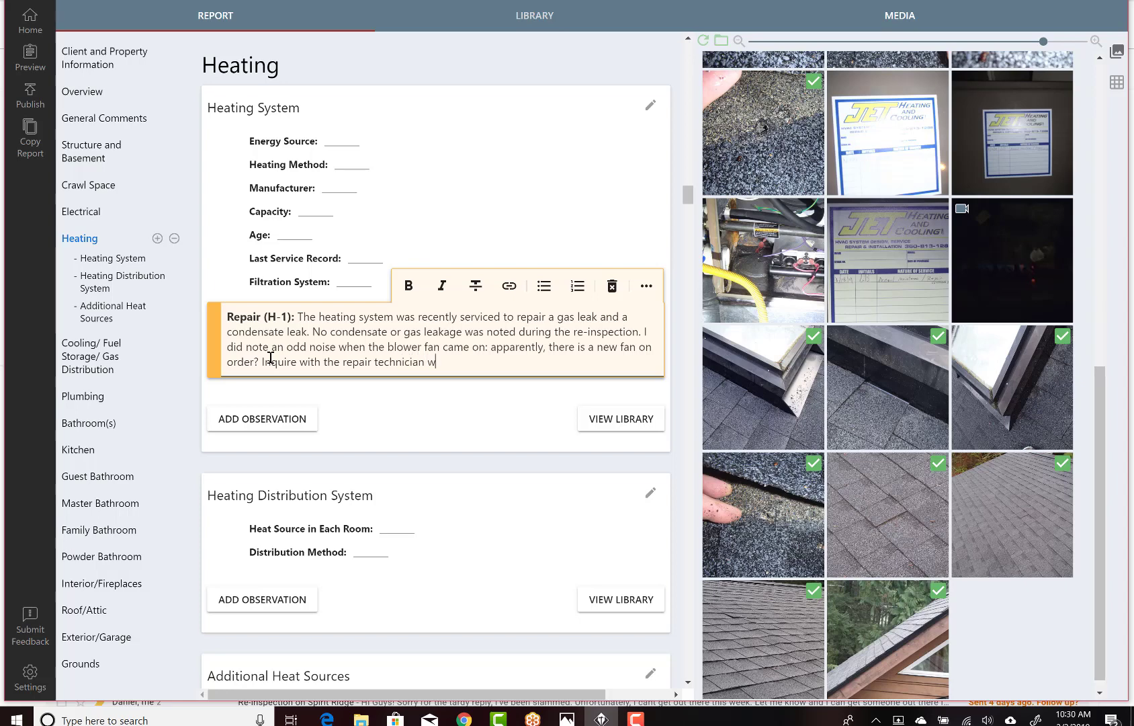
type("ho preformed this recent servicing to see ")
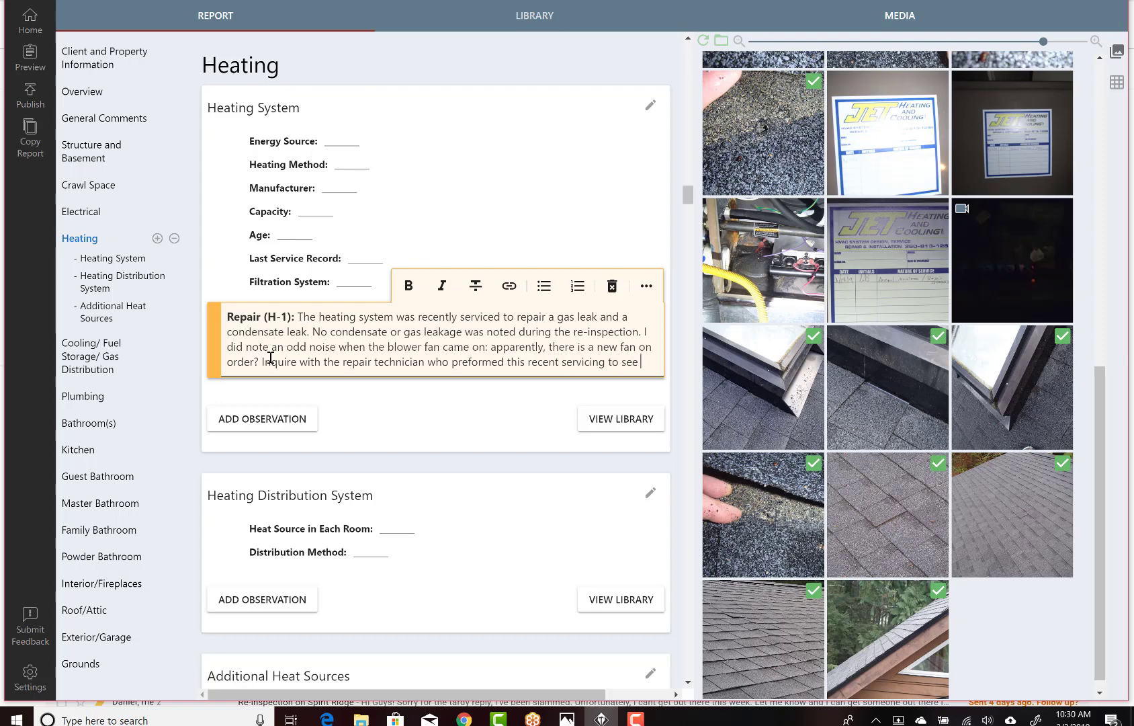
type("what the recomm")
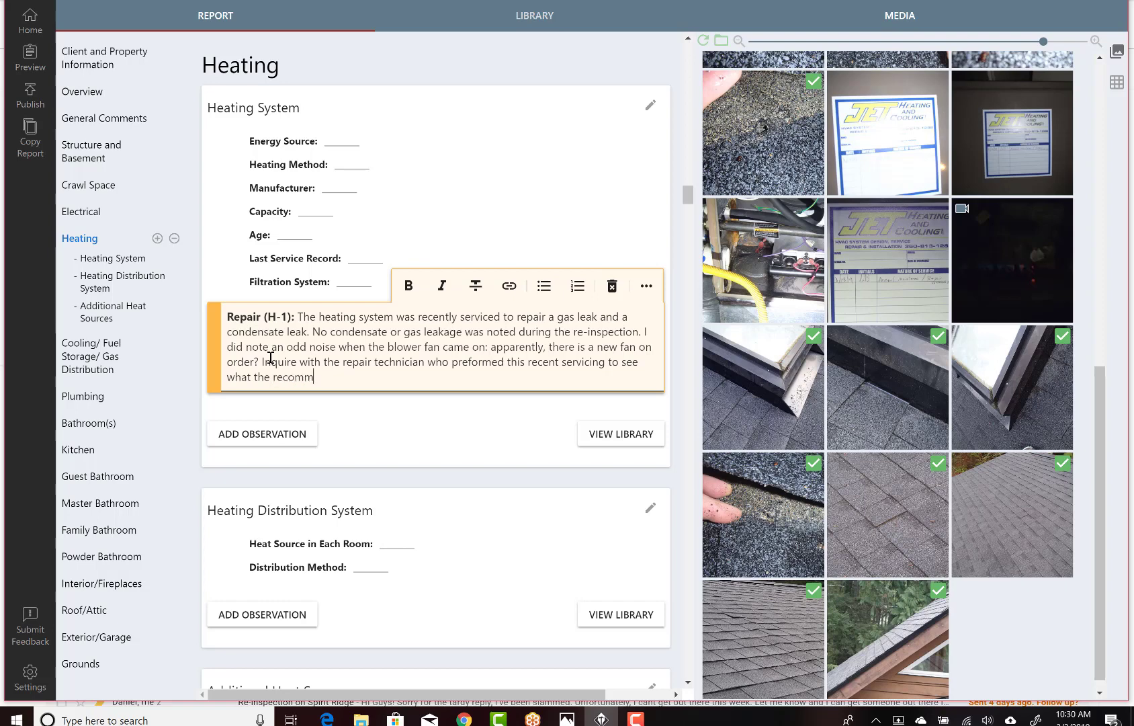
type("endedationb")
key("BackSpace")
type("was.")
left_click(358, 394)
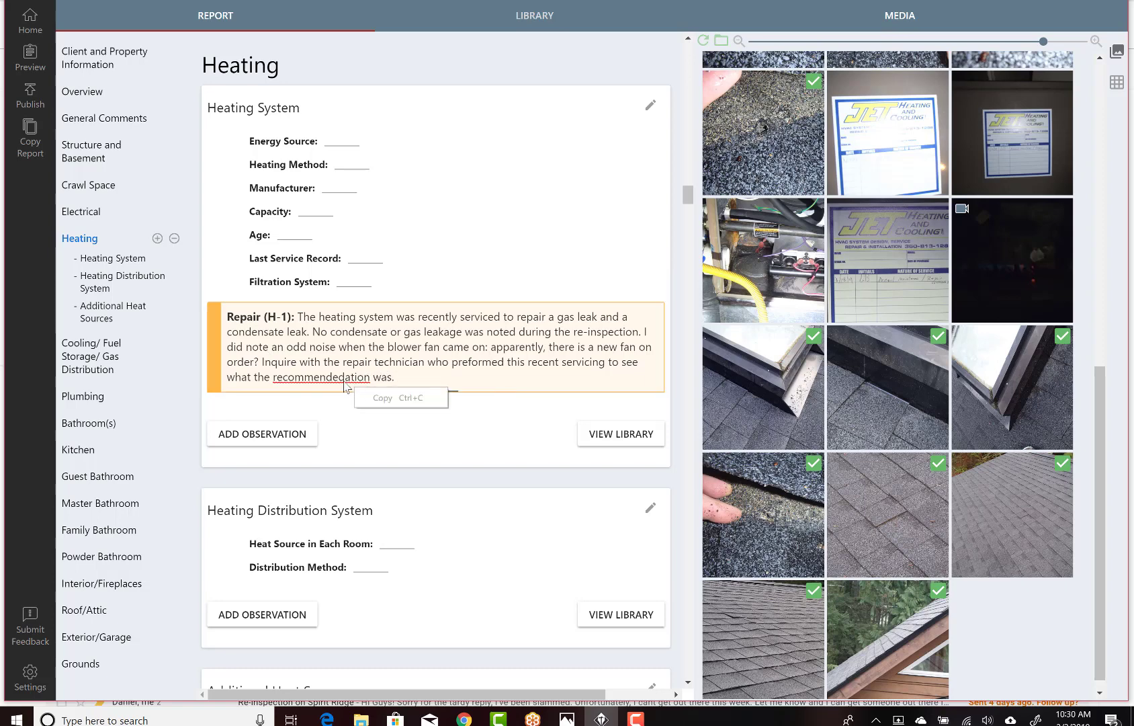
- Correct the misspelled word in the Heating System observation's last sentence to "recommendation"
left_click(345, 380)
right_click(345, 380)
left_click(395, 392)
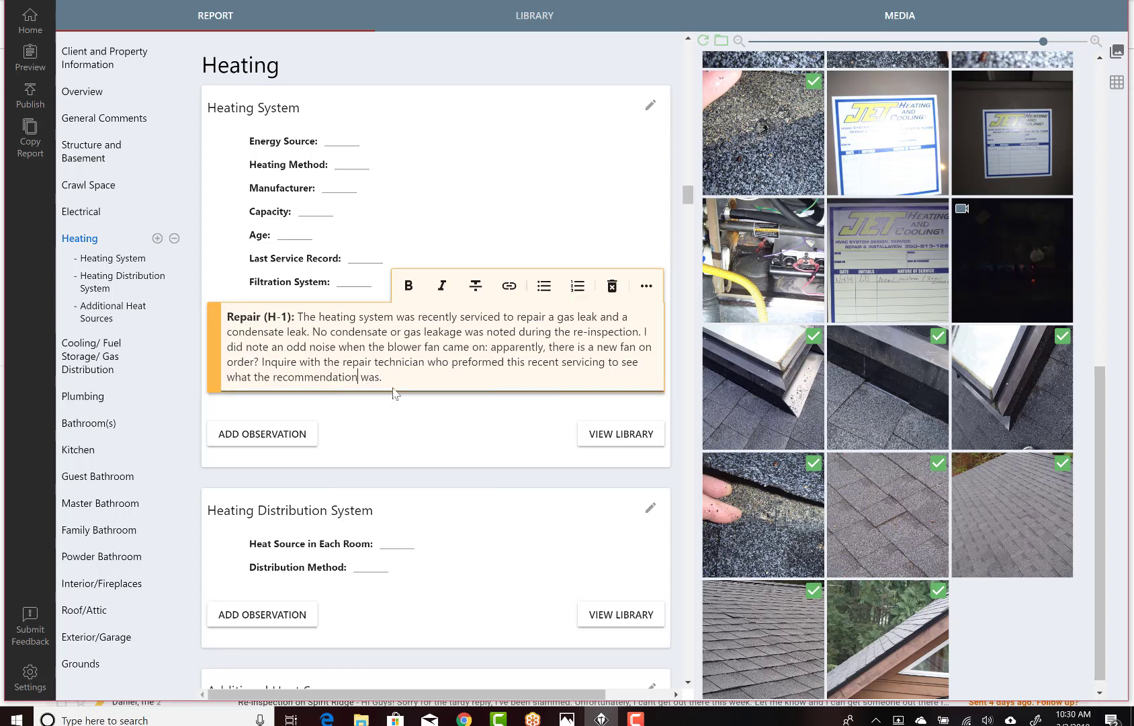
- Attach the darker service-tag photo, the furnace interior photo, the service-tag close-up and the dark video to the Heating System repair observation
left_click(1042, 148)
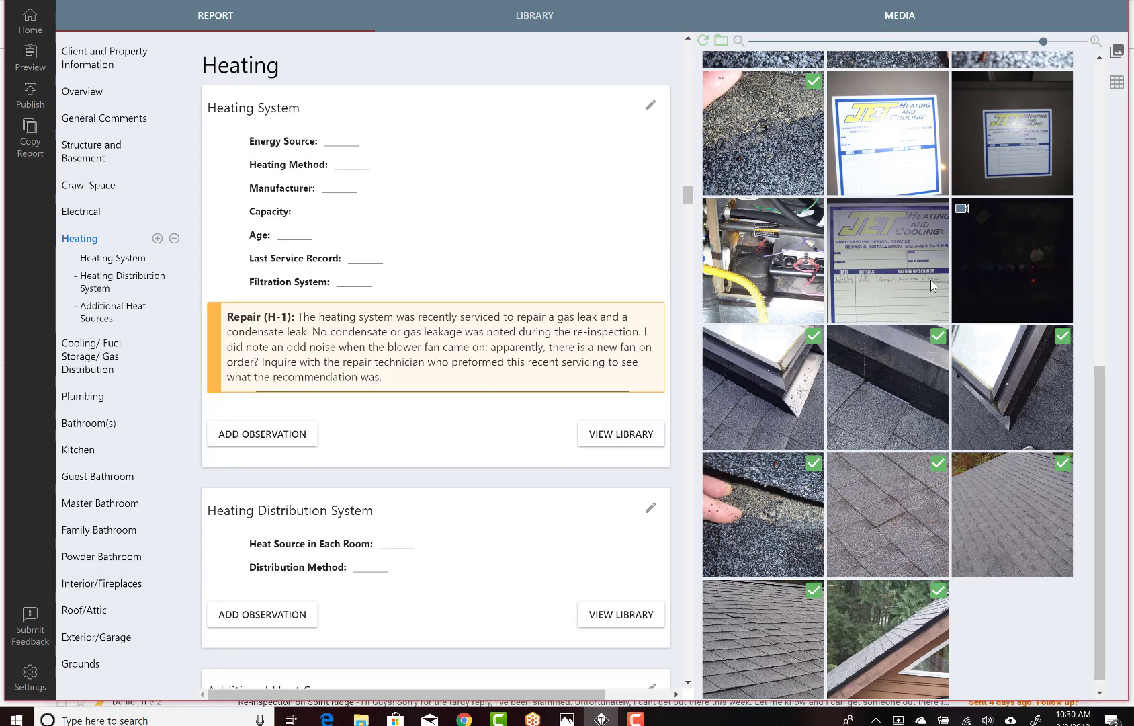
left_click(894, 300)
left_click(763, 286)
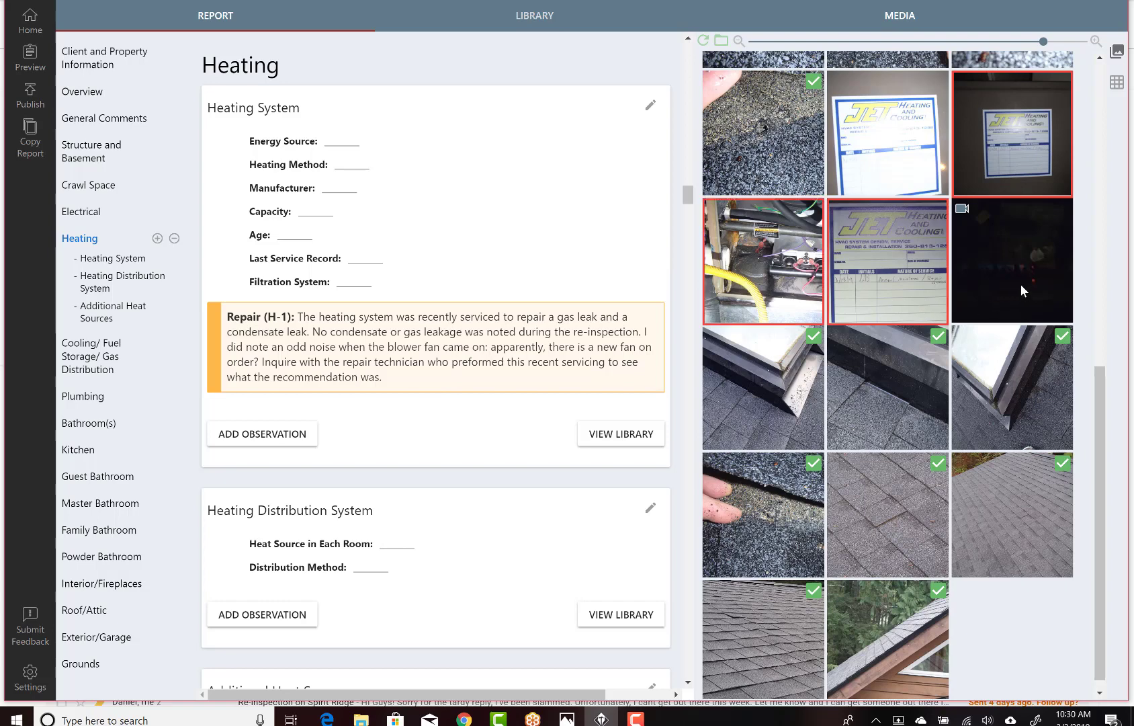
left_click(1020, 283)
left_click_drag(860, 279, 291, 345)
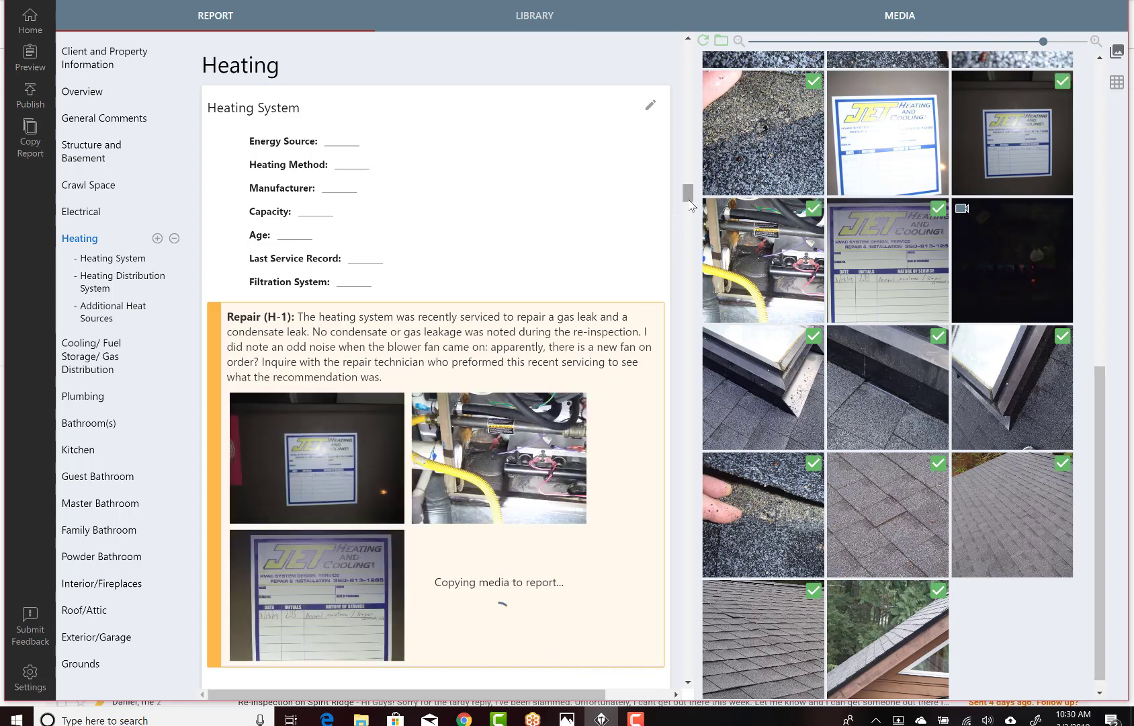
left_click_drag(688, 198, 690, 203)
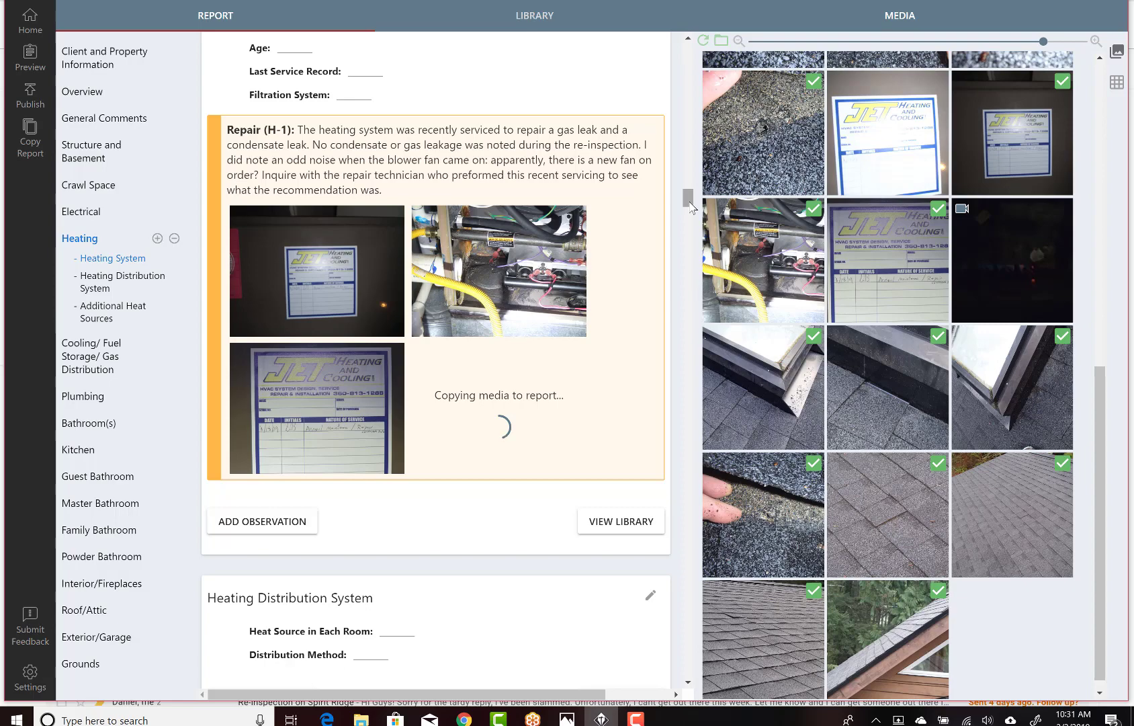
left_click(635, 718)
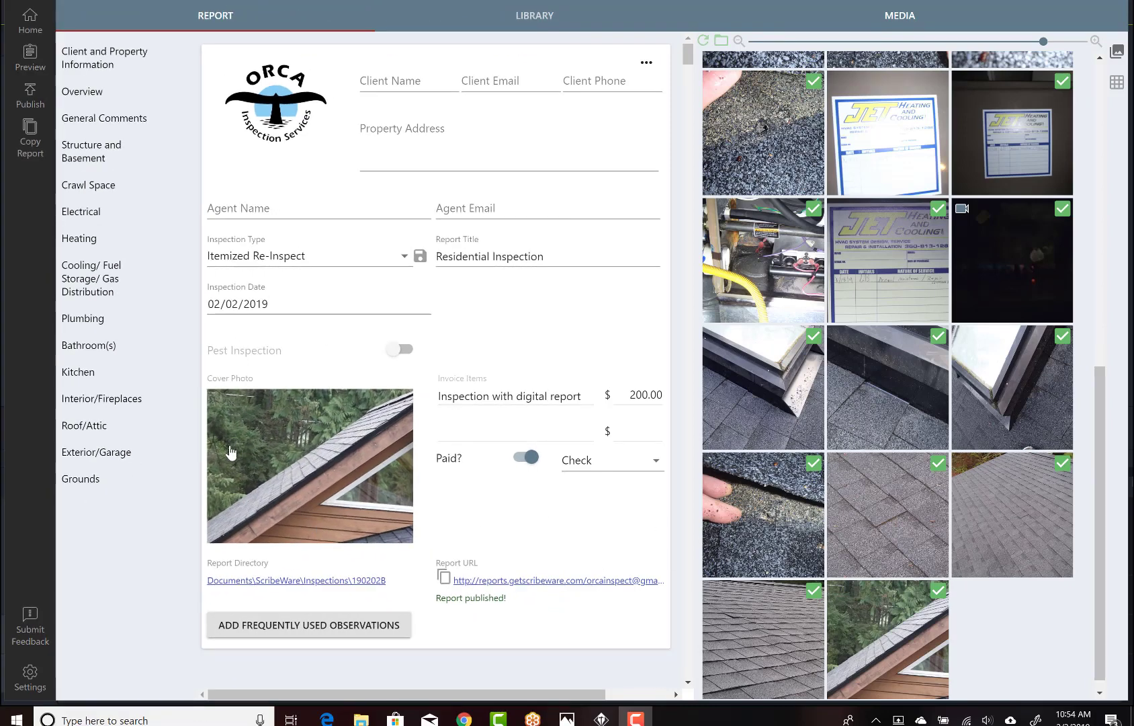
- Publish the re-inspection report without sending an email and dismiss the completion notice
left_click(31, 94)
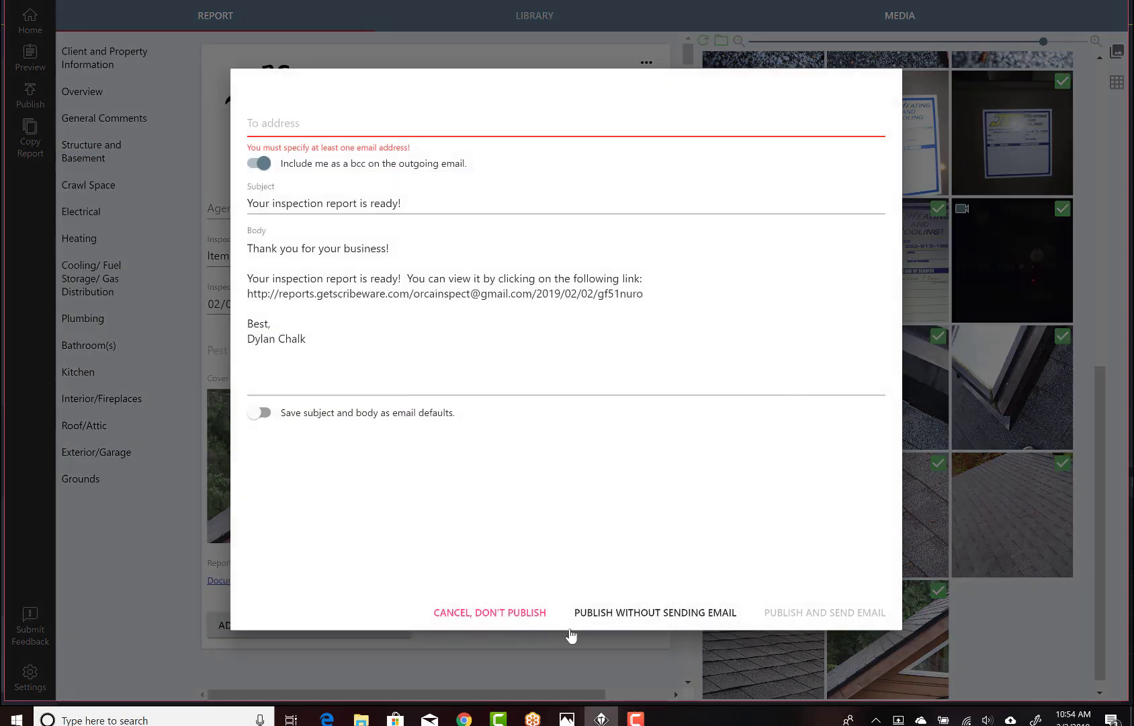
left_click(617, 613)
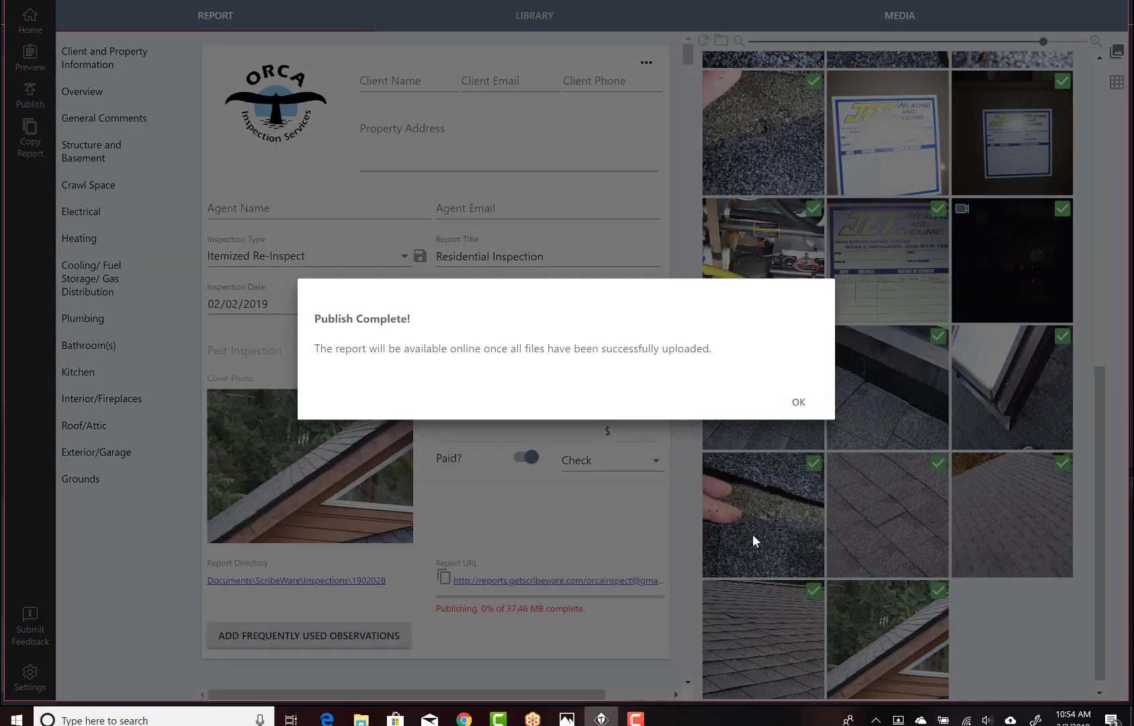
left_click(789, 409)
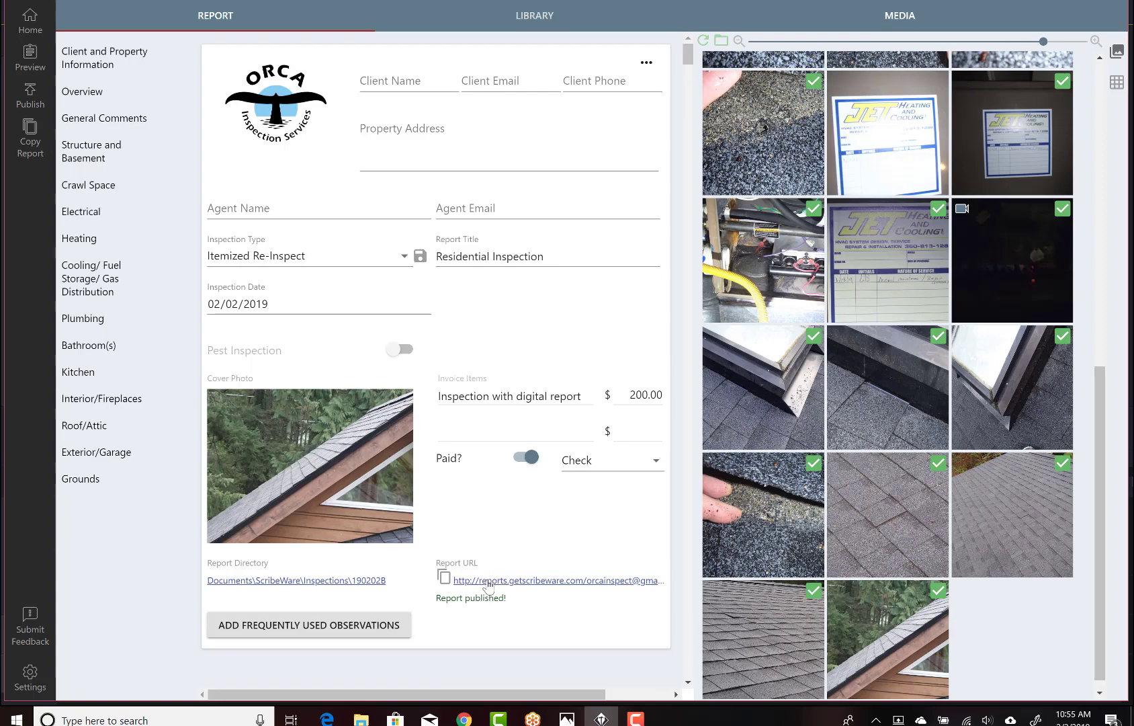
- Open the published report online and review its Heating section with the attached photos and video, ending back at the cover
left_click(488, 582)
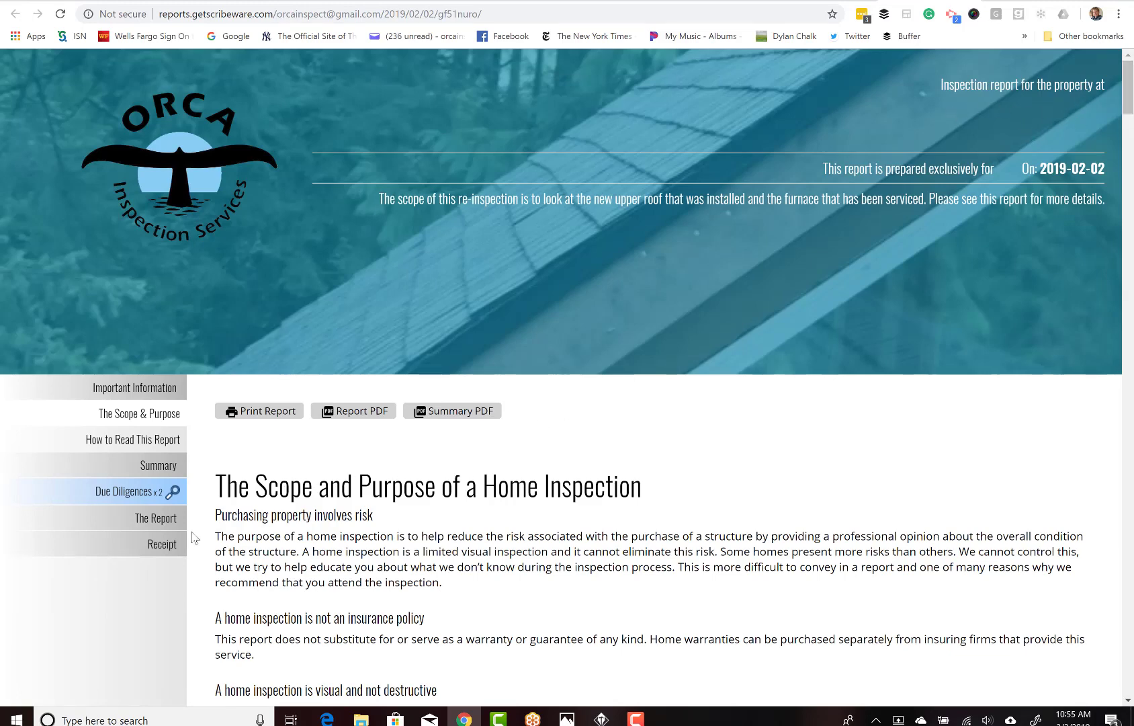
left_click(150, 524)
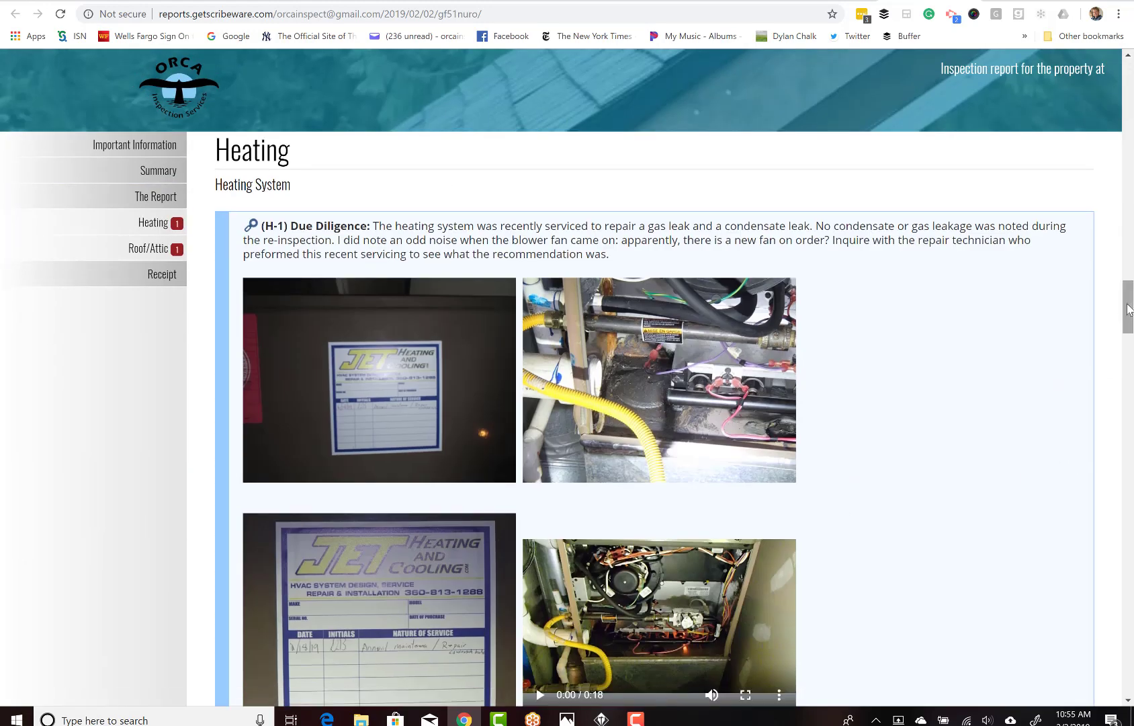
scroll(1128, 323, "down", 3)
mouse_move(1129, 323)
left_mouse_down()
mouse_move(1130, 618)
mouse_move(1130, 286)
mouse_move(1131, 311)
left_mouse_up()
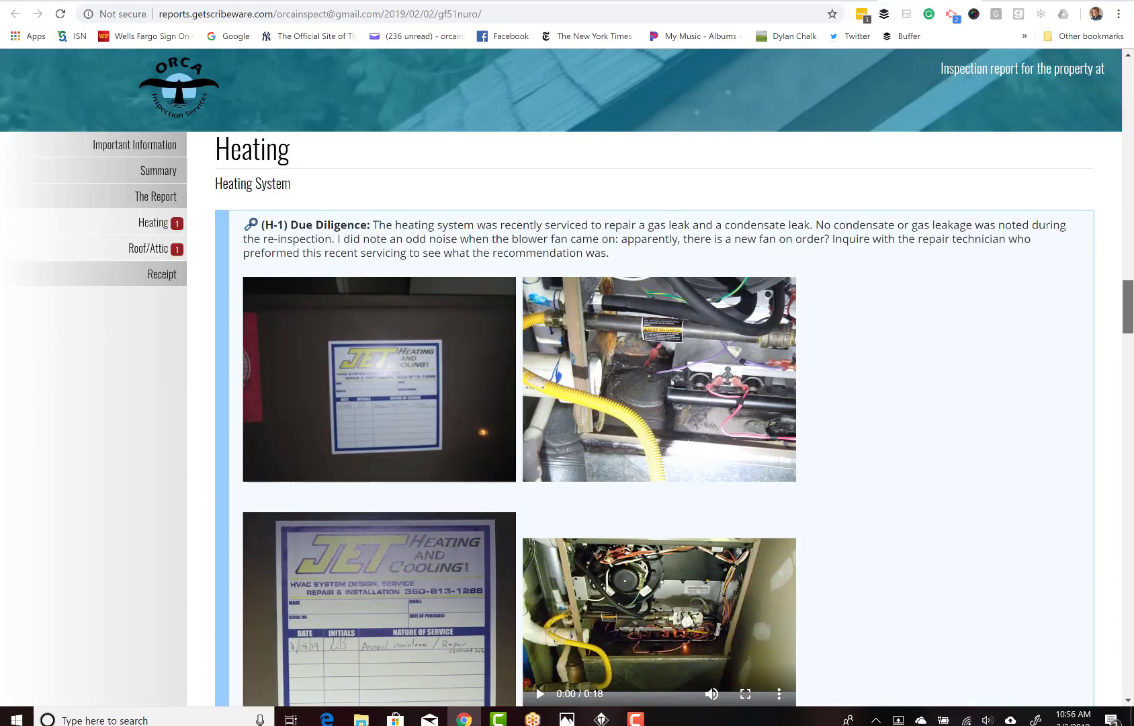
left_click_drag(1129, 2, 1114, 66)
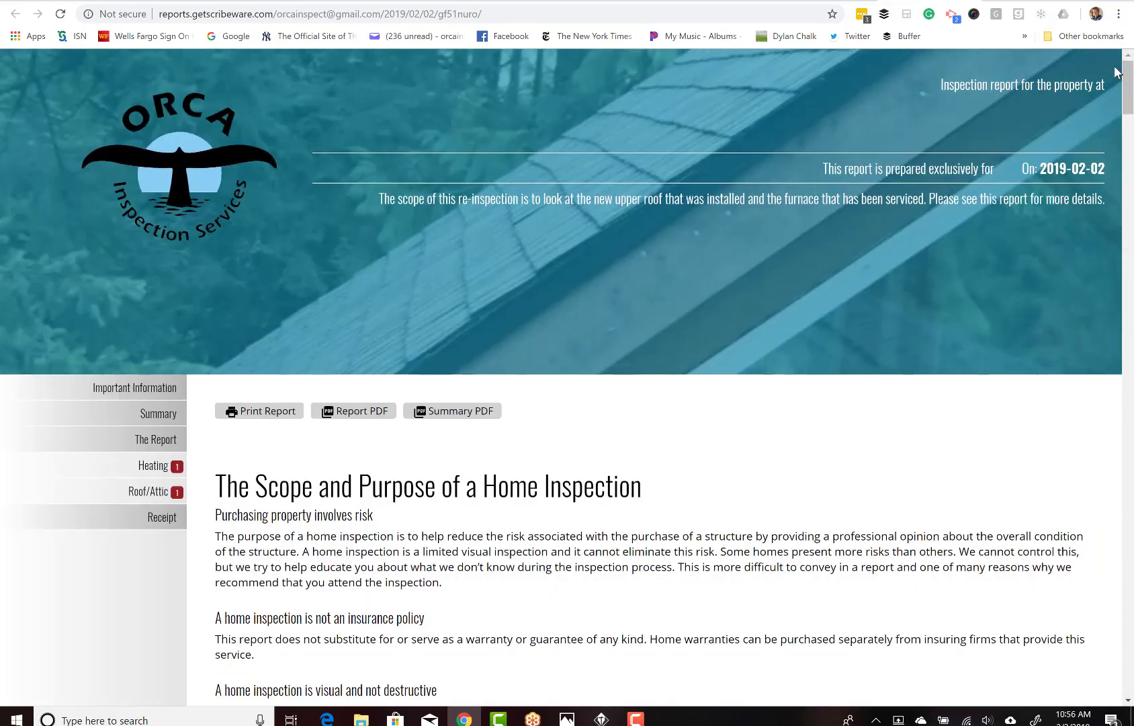
left_click(635, 718)
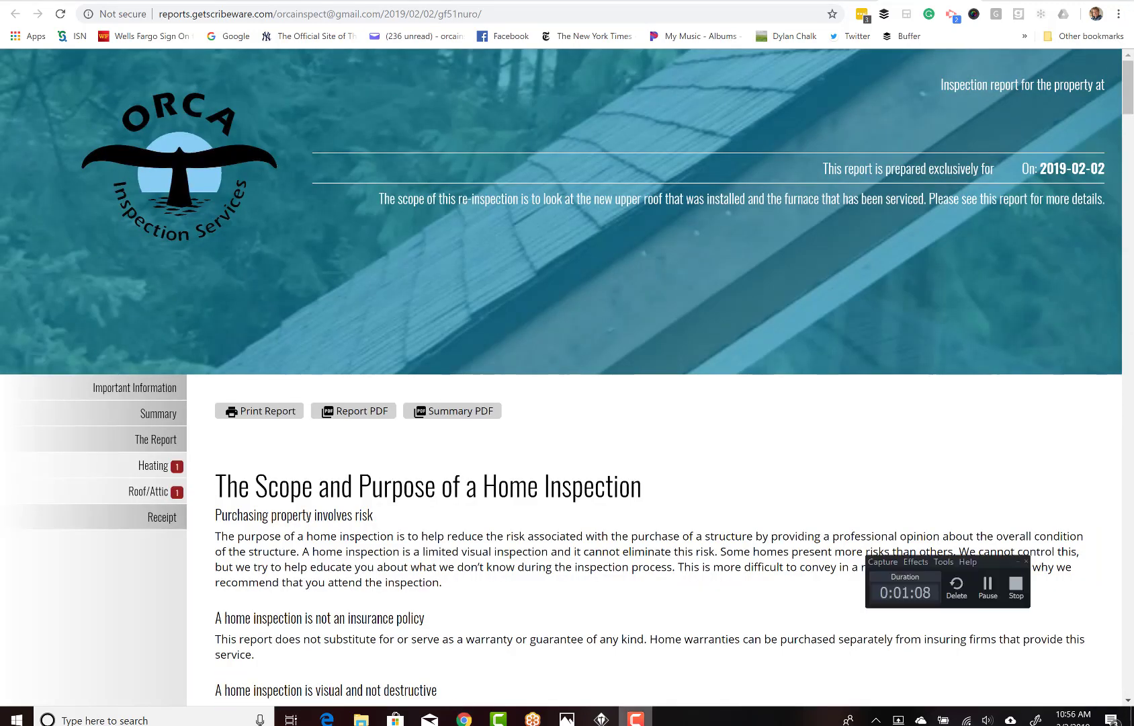